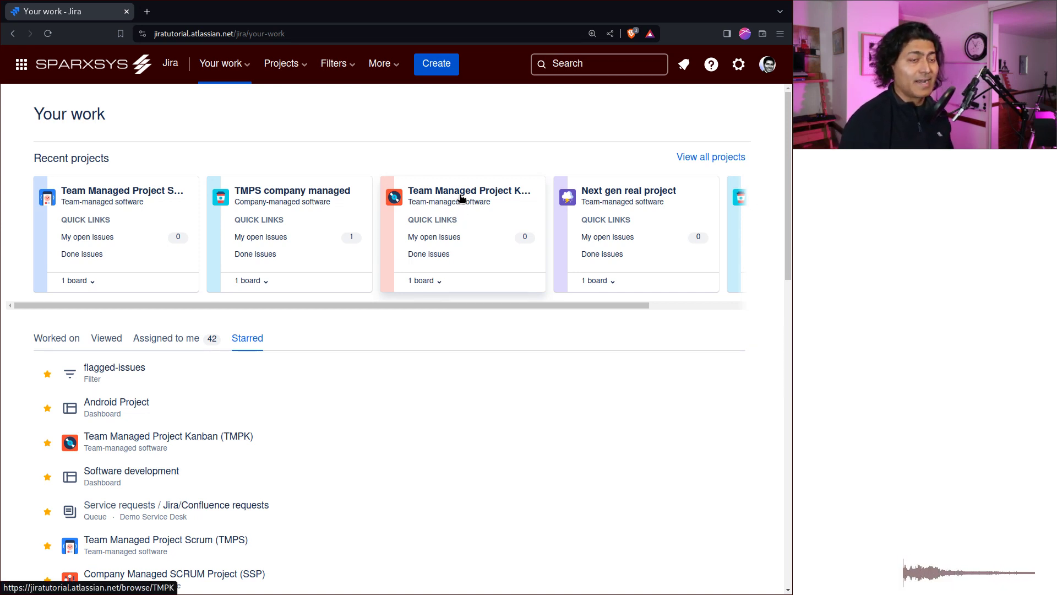
Open the Atlassian support article "Migrate between team-managed and company-managed projects" in a new browser tab.
key(ctrl+t)
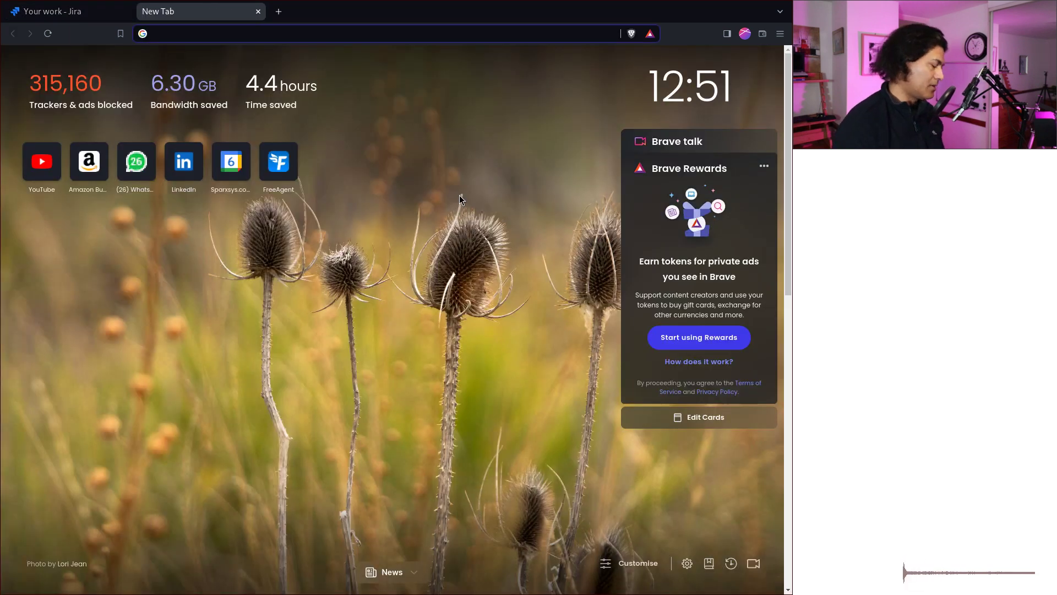
text(migate)
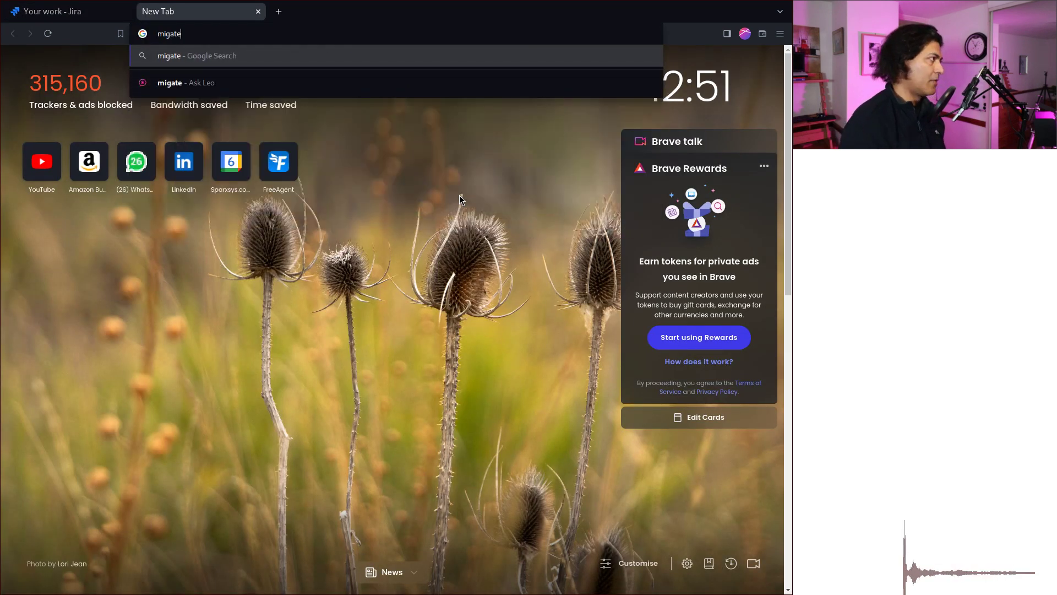
key(BackSpace)
key(BackSpace)
text(rate)
key(Down)
key(Down)
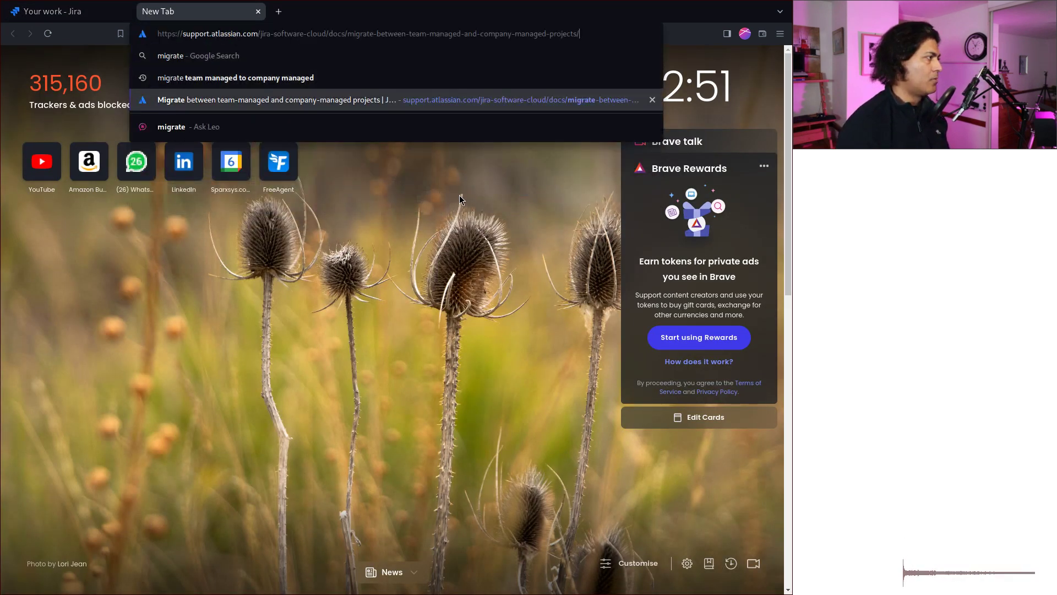
key(Return)
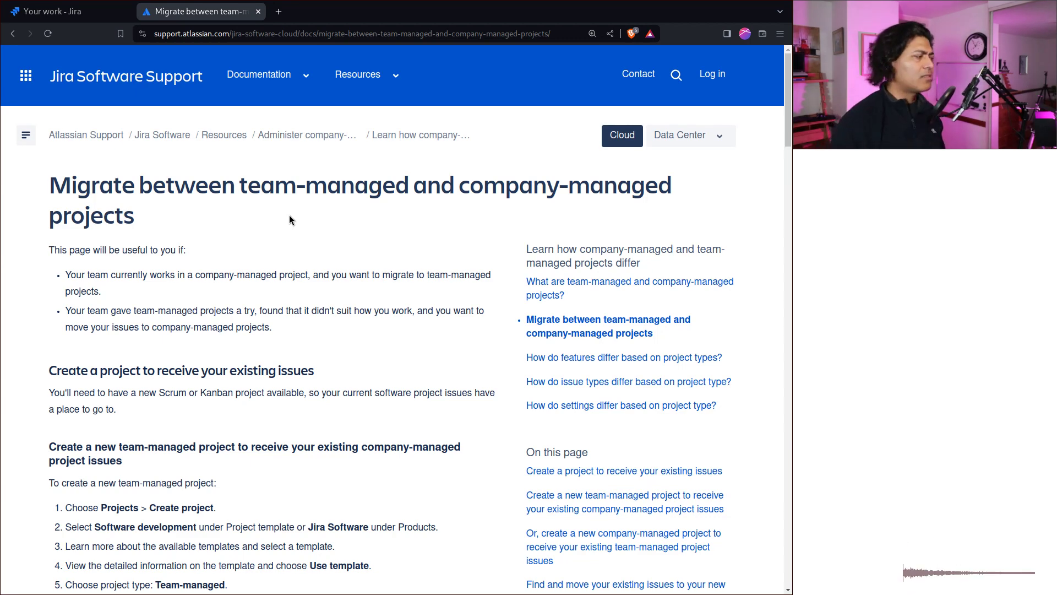
Read through the migration article, focusing on the things to keep in mind when migrating from team-managed to company-managed projects.
scroll(289, 219, down, 10)
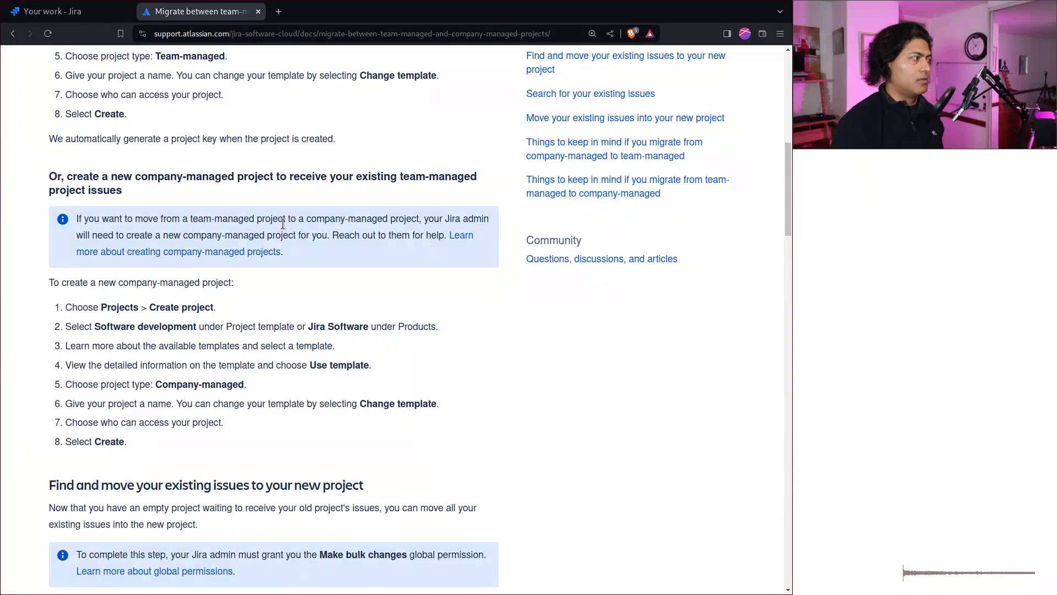
scroll(276, 251, down, 15)
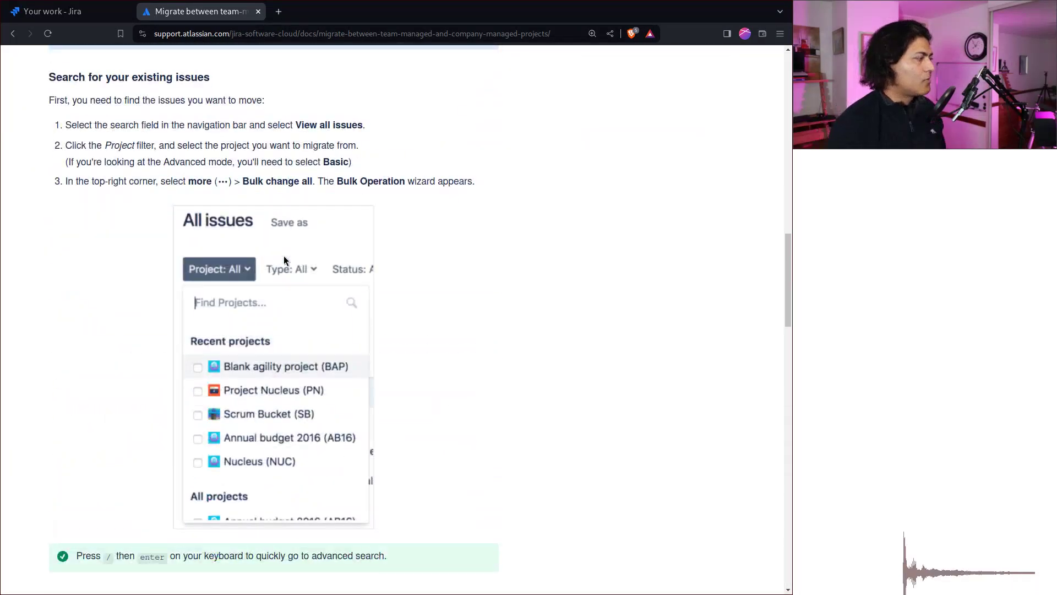
scroll(285, 260, down, 8)
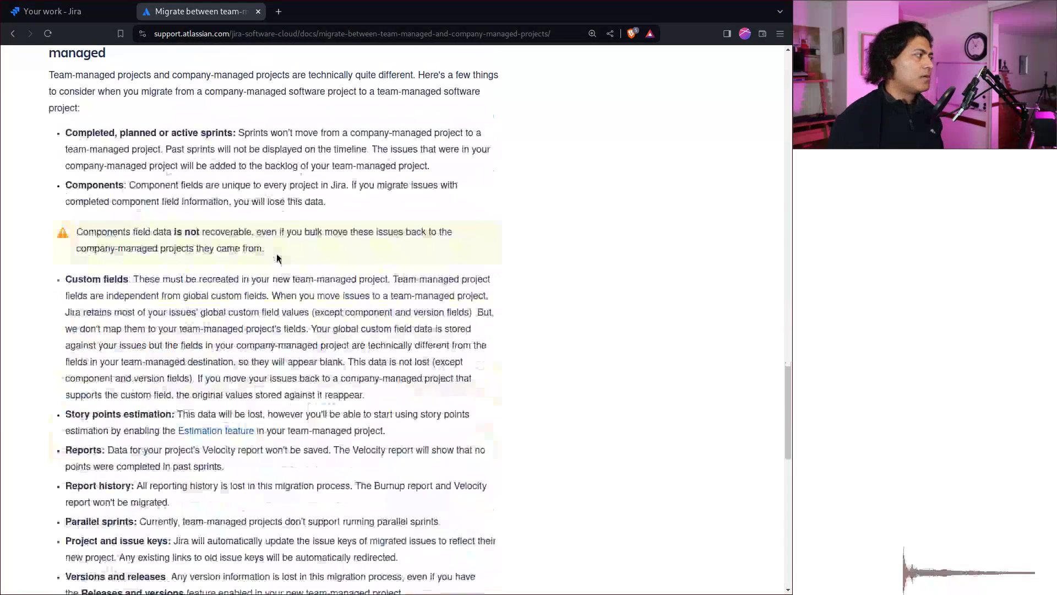
scroll(273, 253, up, 3)
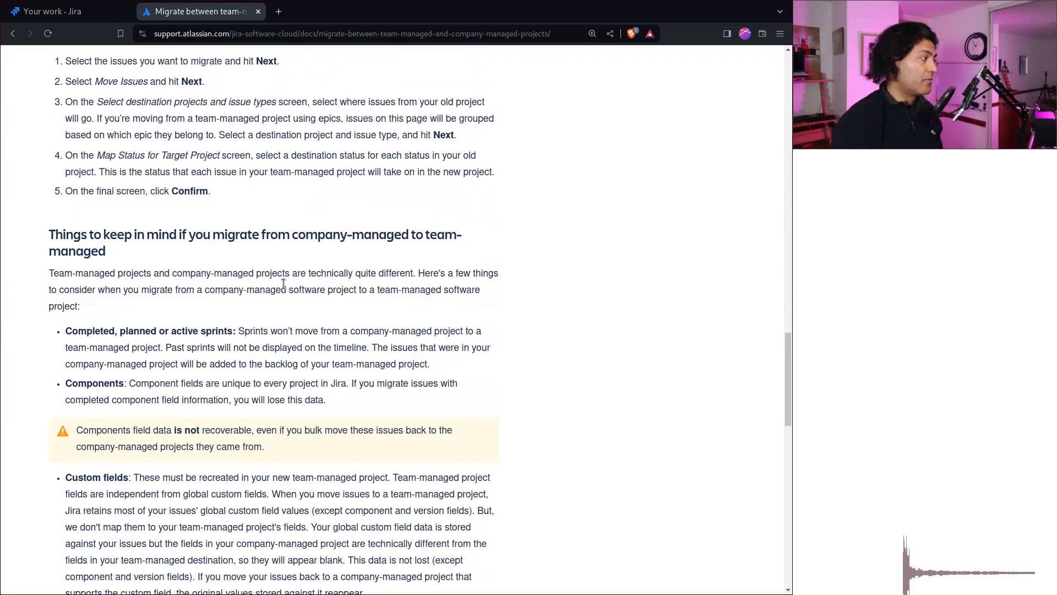
scroll(277, 380, down, 10)
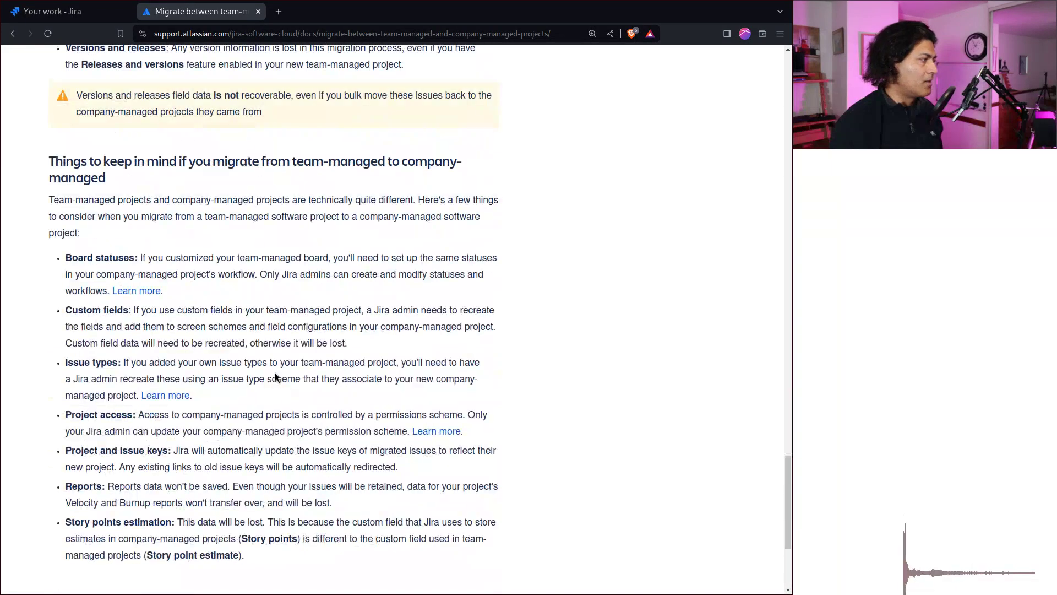
key(ctrl+plus)
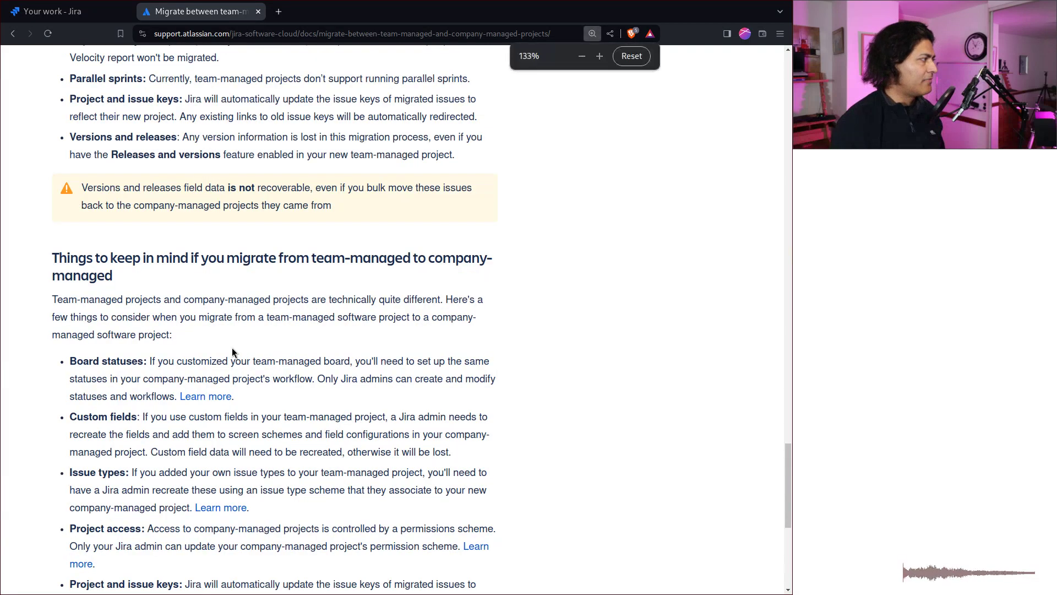
scroll(227, 342, down, 2)
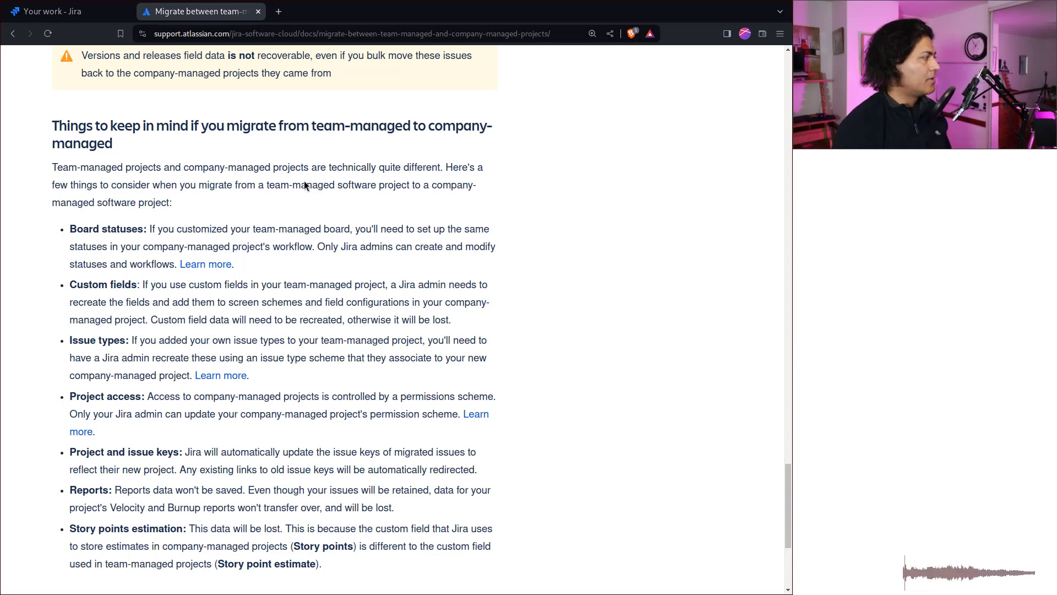
scroll(346, 209, up, 1)
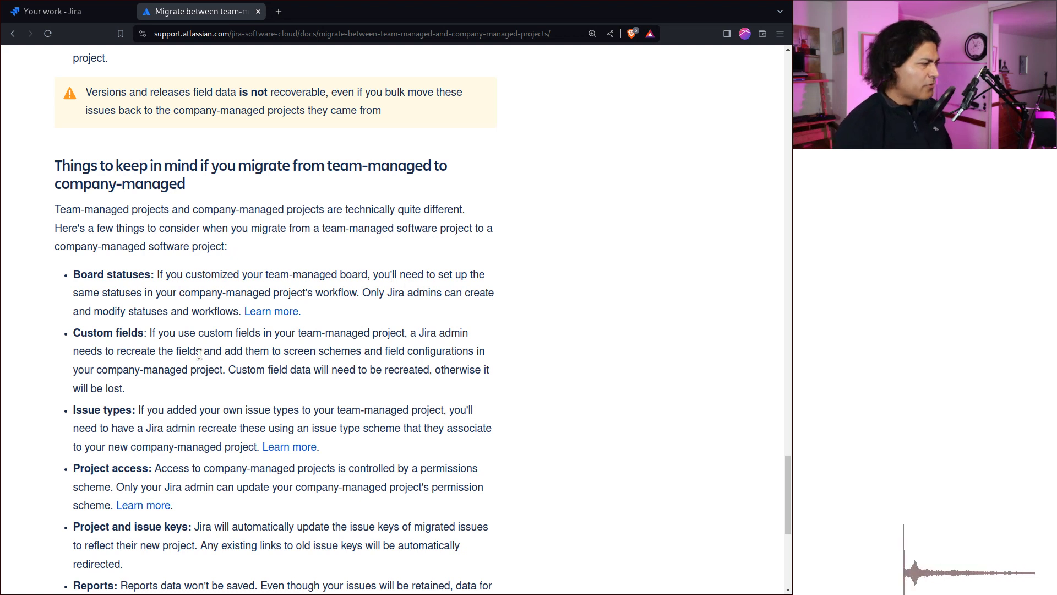
scroll(198, 354, down, 2)
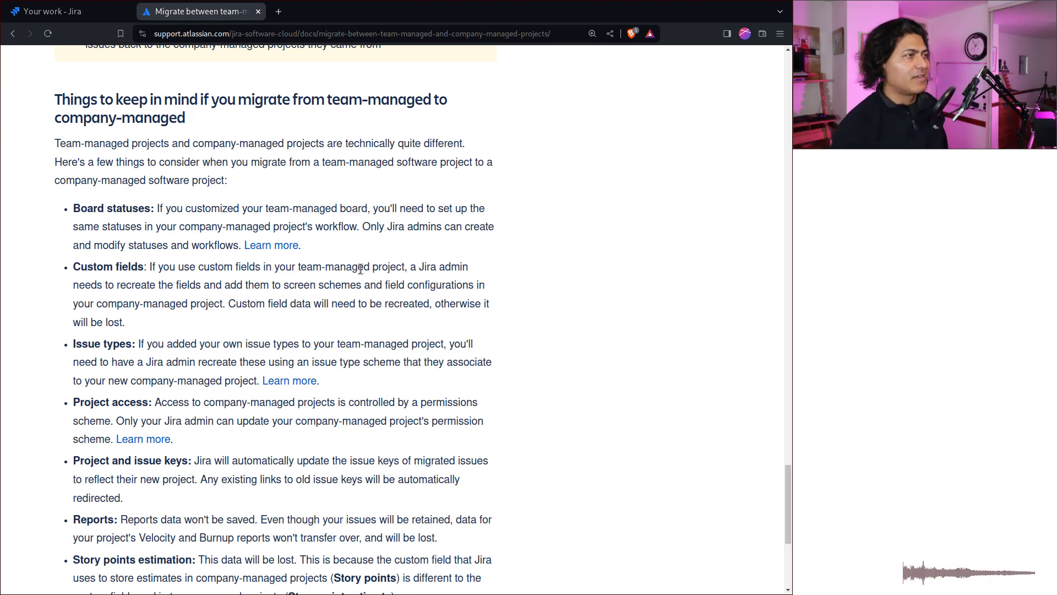
scroll(166, 259, down, 3)
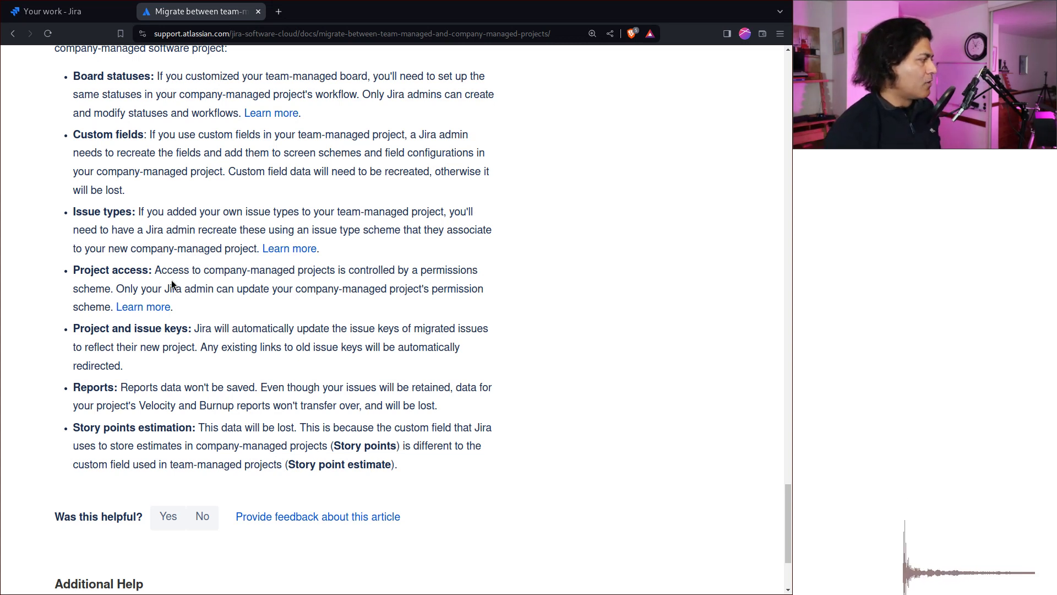
scroll(169, 282, down, 1)
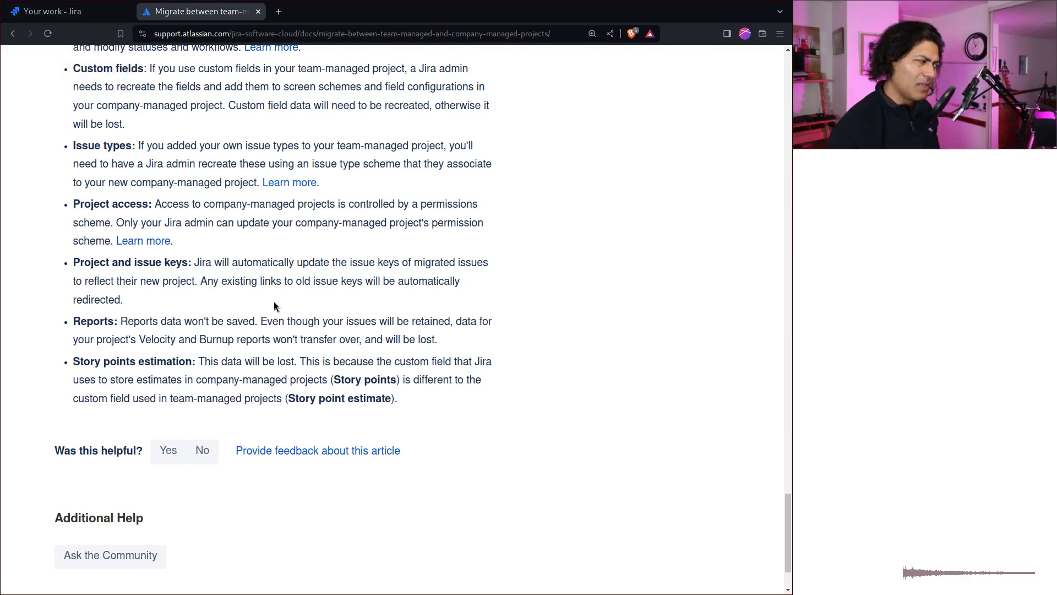
Return to Jira and start a new software project from the Scrum template with the team-managed project type.
click(52, 12)
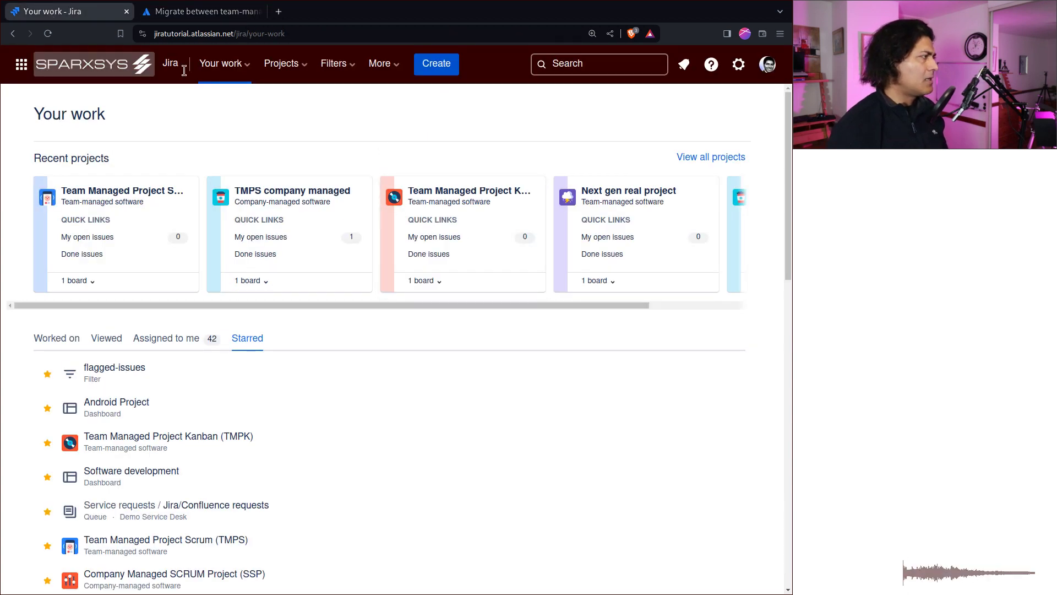
click(266, 64)
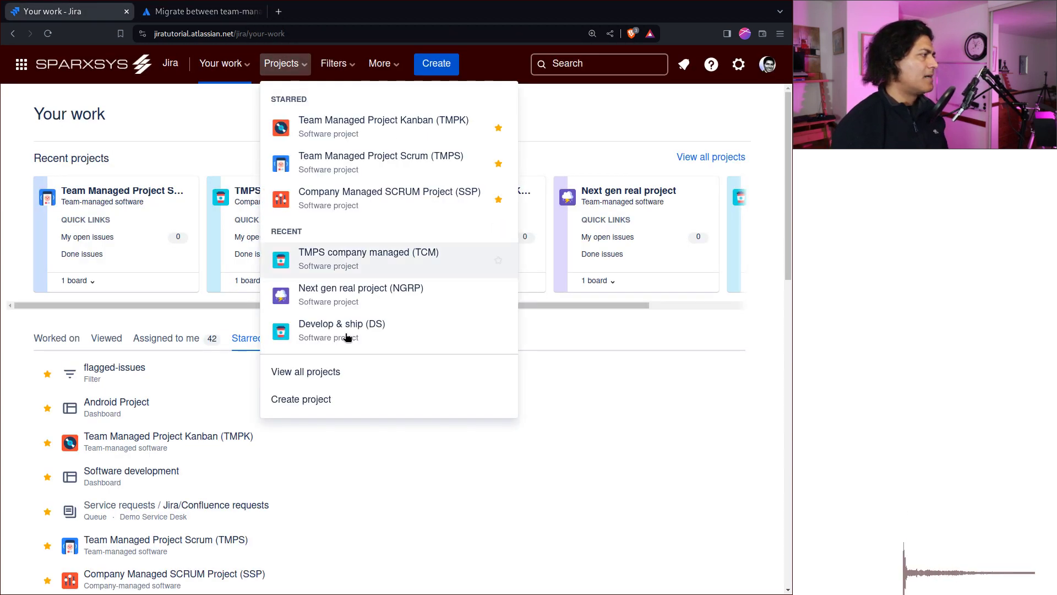
click(318, 399)
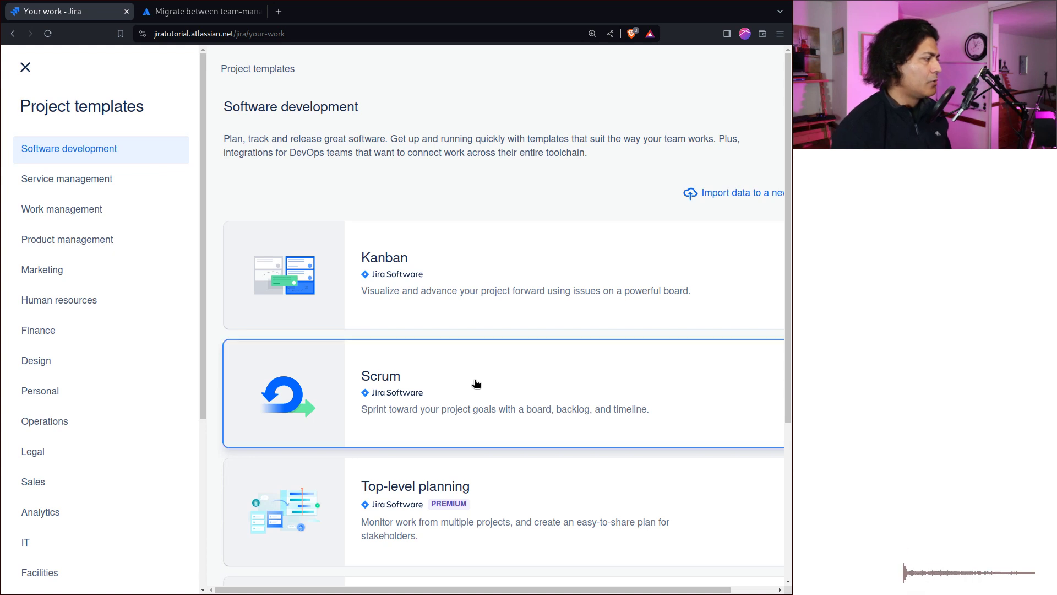
click(475, 382)
scroll(720, 452, down, 3)
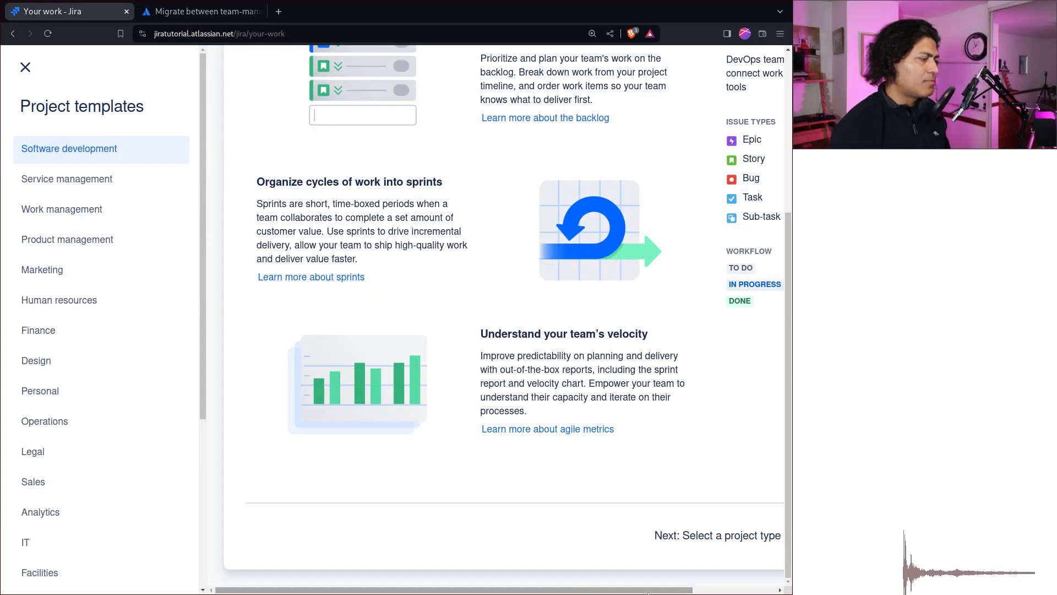
drag(647, 591, 780, 588)
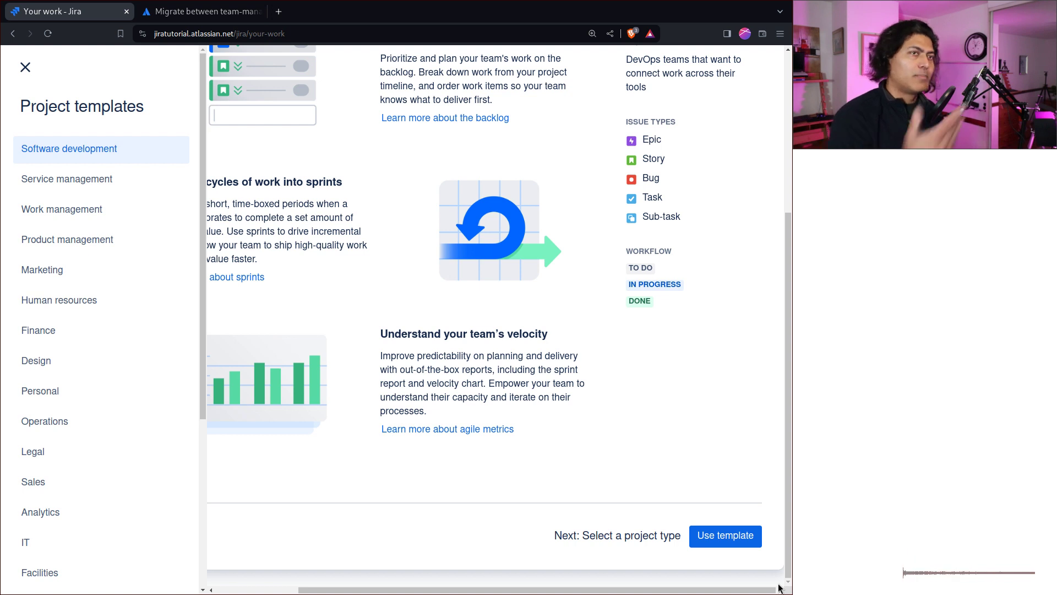
click(736, 540)
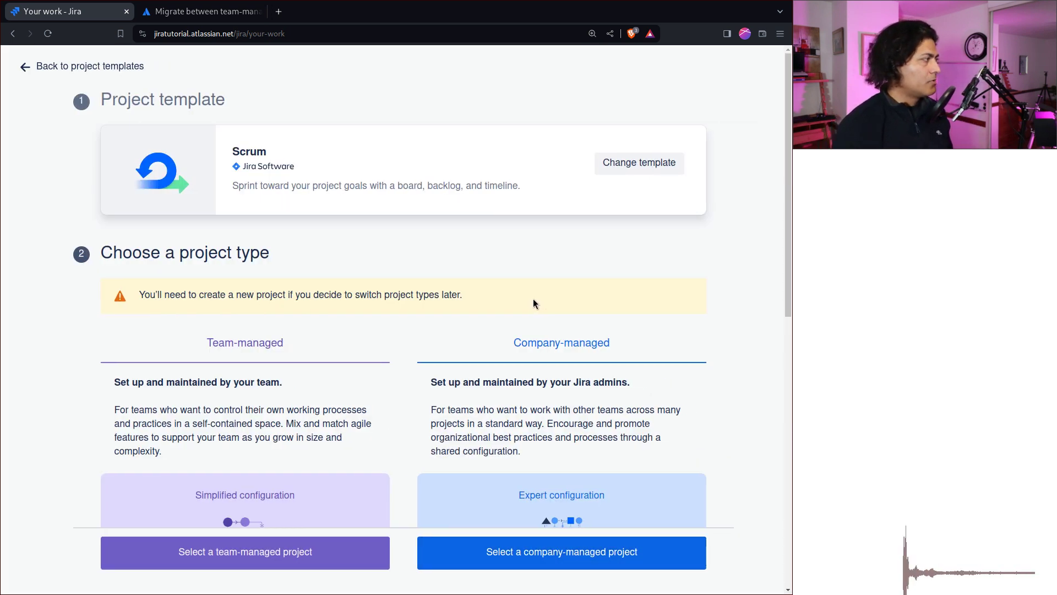
scroll(533, 299, down, 3)
scroll(292, 322, down, 1)
click(234, 560)
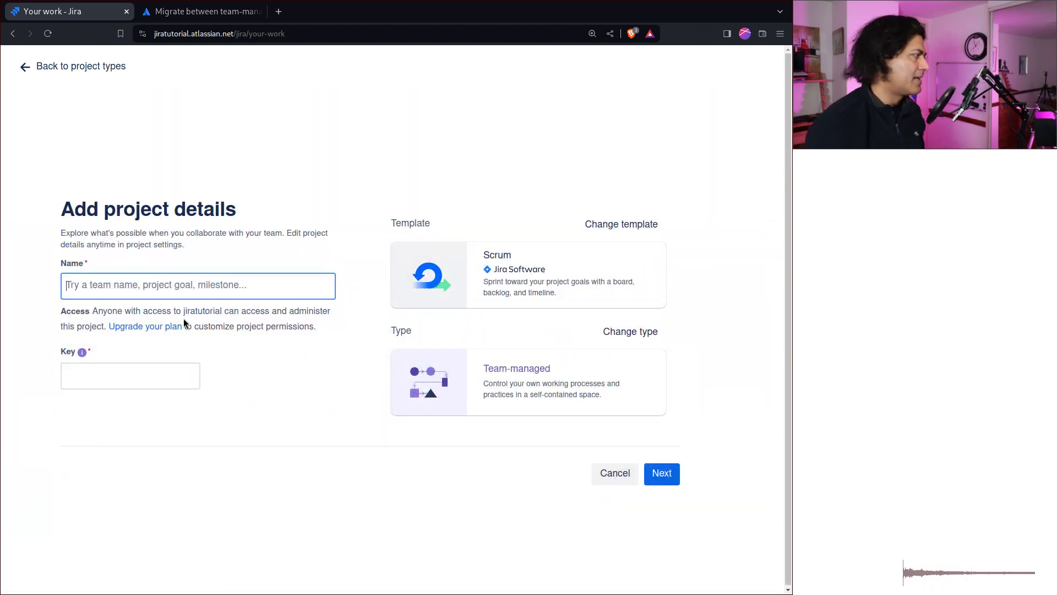
Name the project "Team Managed Project Demo for Migration", create it and continue without connecting any code repository or Confluence space.
text(Team Managed Project)
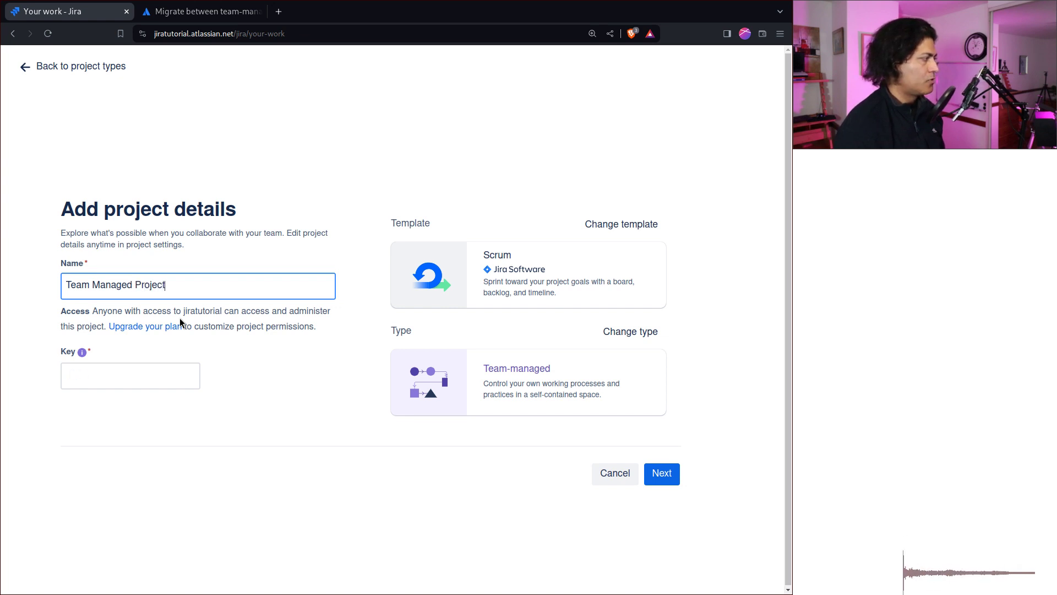
text( Demo for Migration)
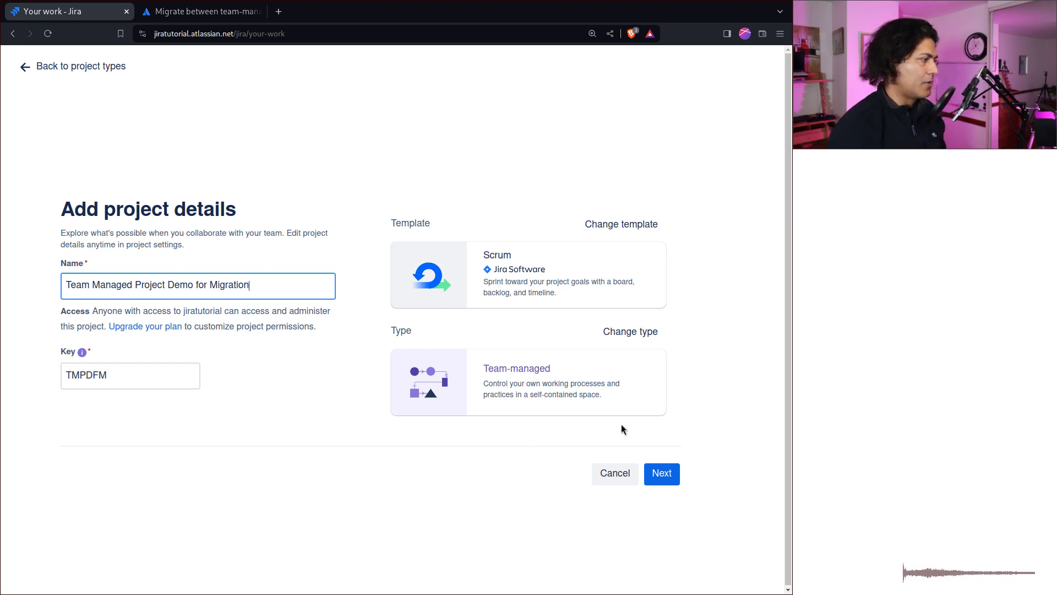
click(664, 476)
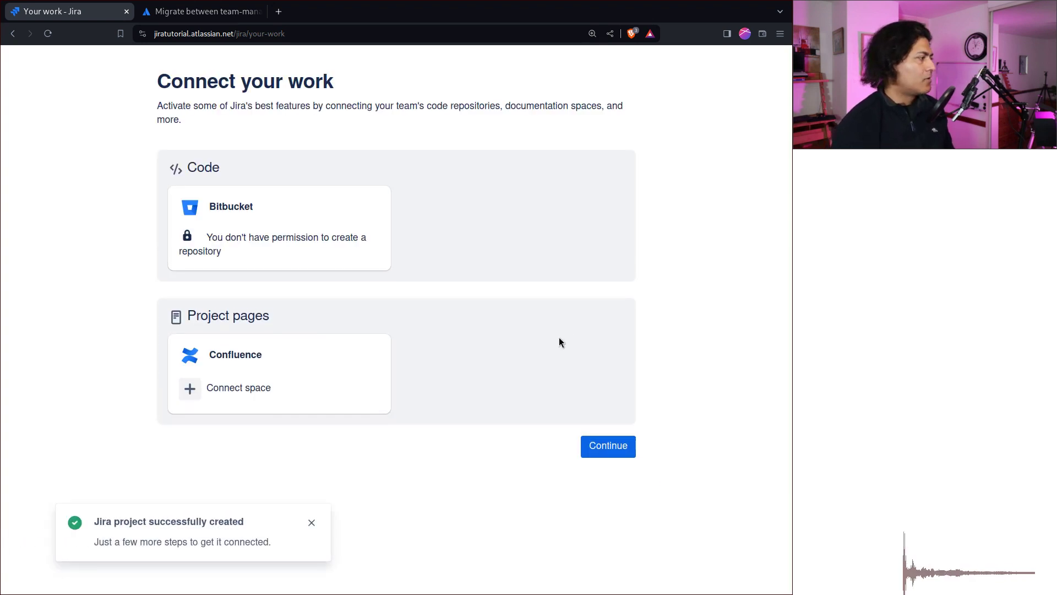
click(632, 453)
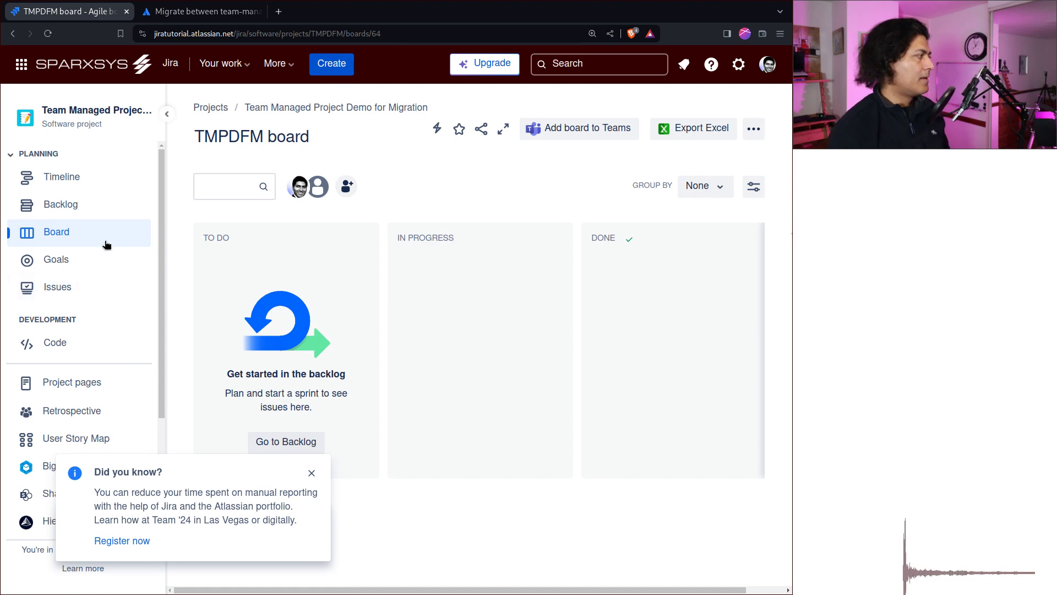
Add three epics named "epic 1", "Epic 2" and "Epic 3" on the new project's timeline.
click(70, 181)
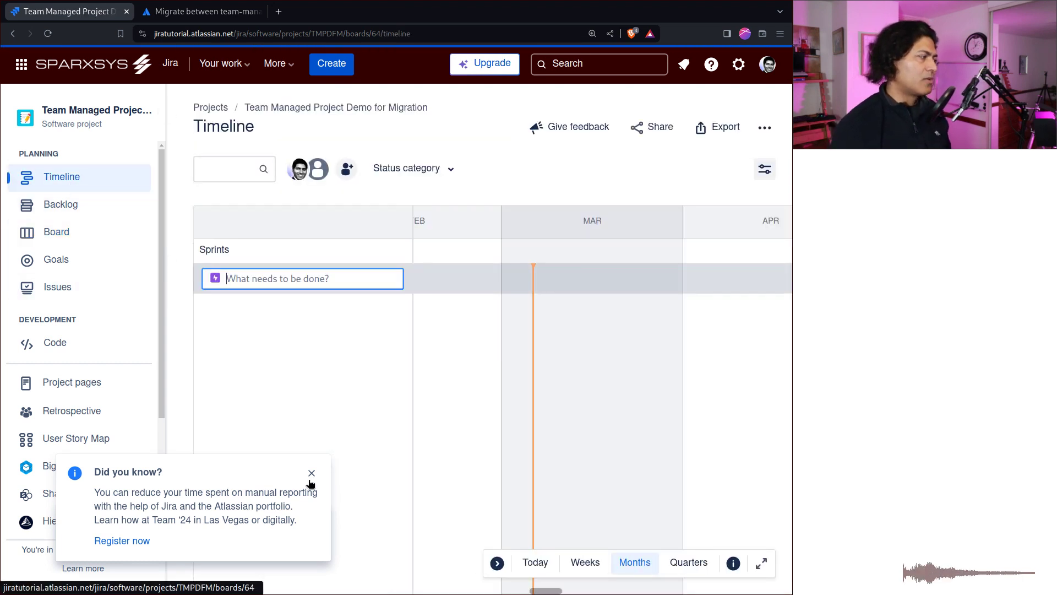
click(311, 473)
click(252, 278)
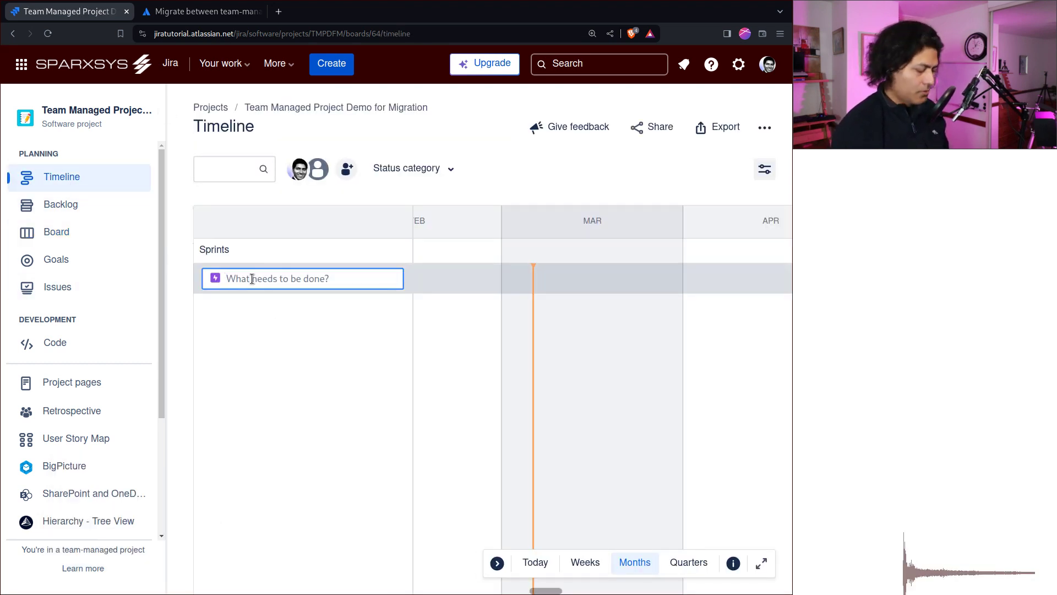
text(epic 1)
key(Return)
text(Epic)
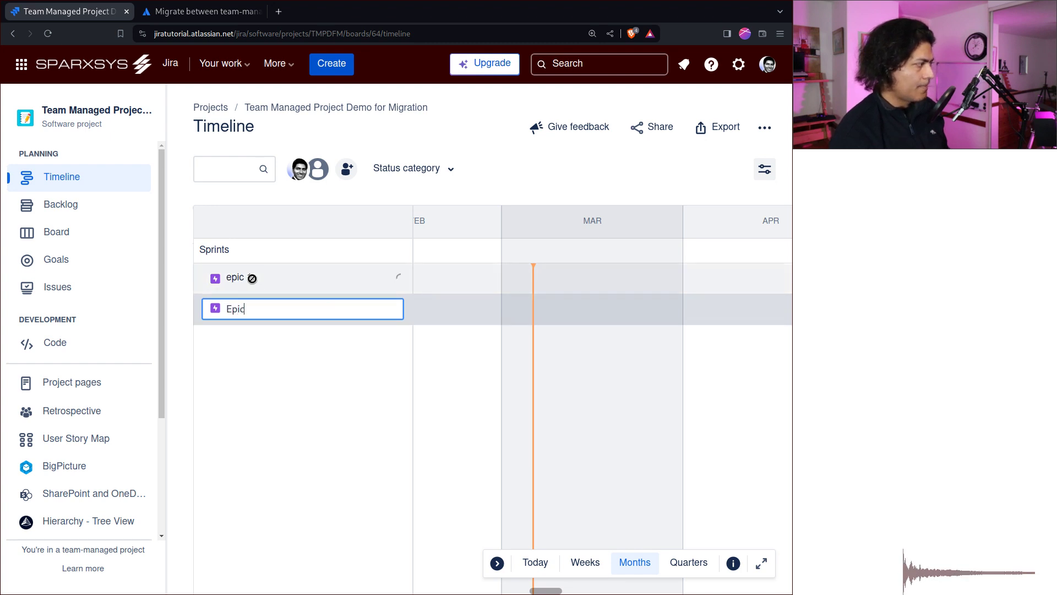
text( 2)
key(Return)
text(Epic )
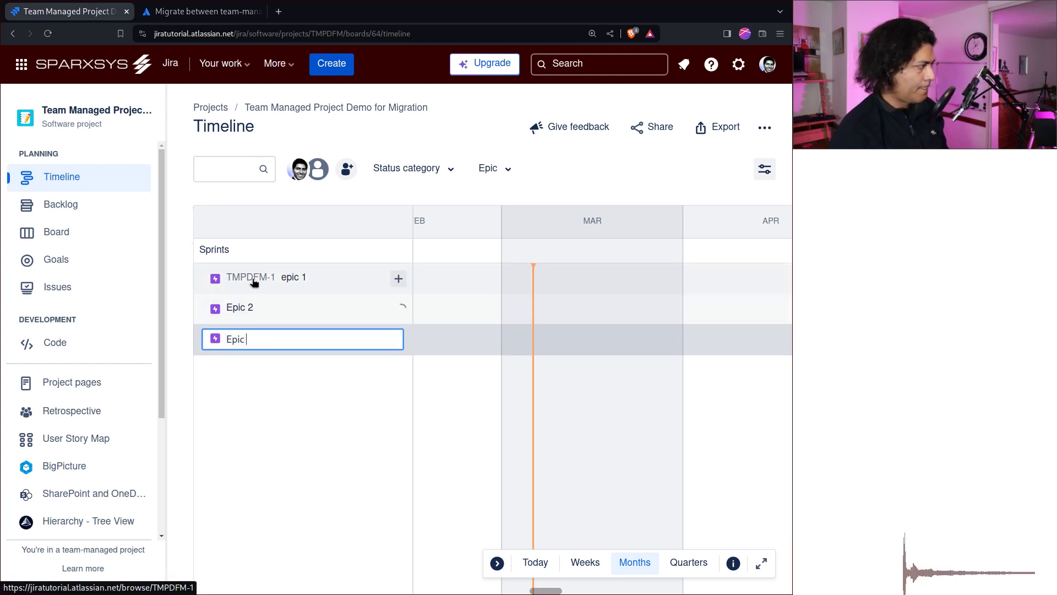
text(3)
key(Return)
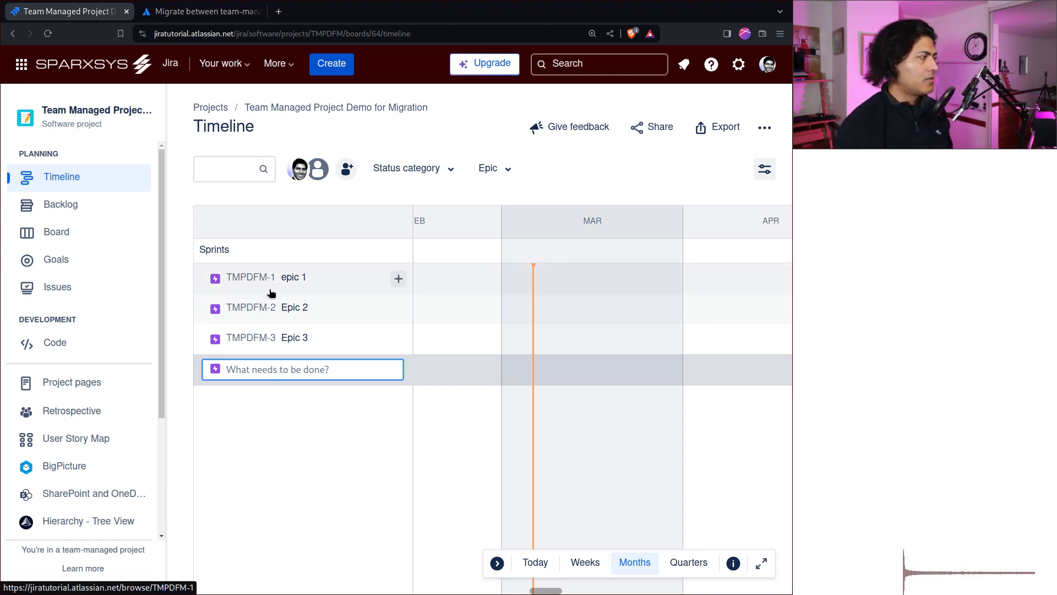
Add three child stories named "Story 1", "Story 2" and "Story 3" under epic 1 on the timeline.
click(398, 279)
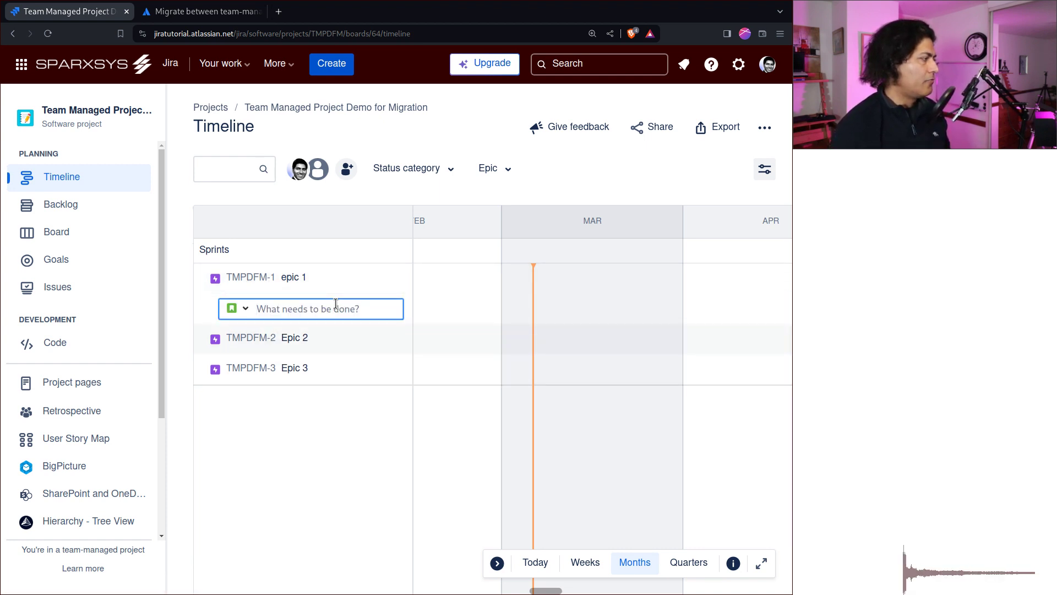
text(Story )
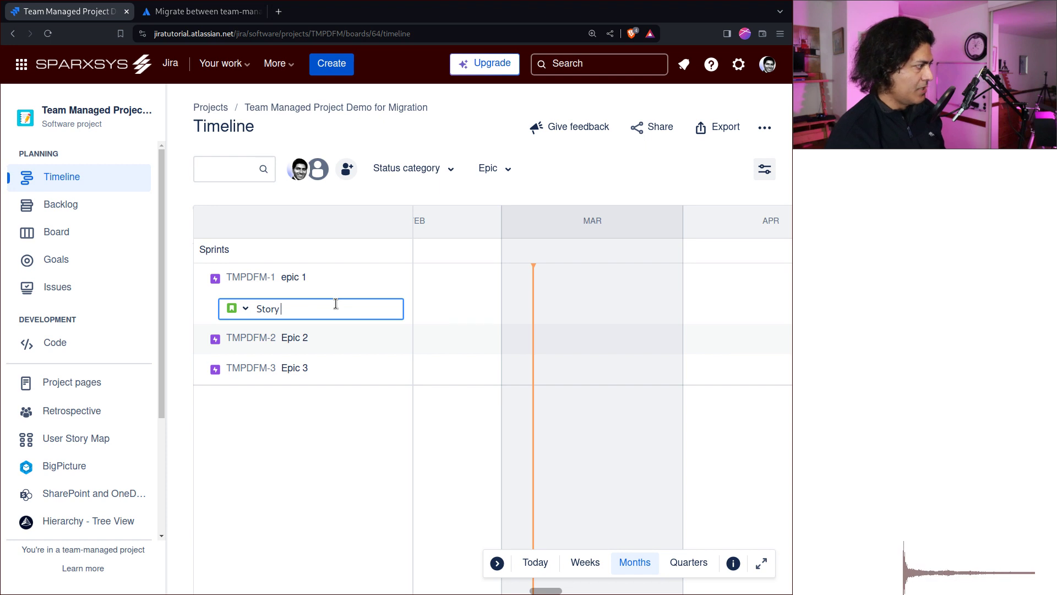
text(1)
key(Return)
text(Story )
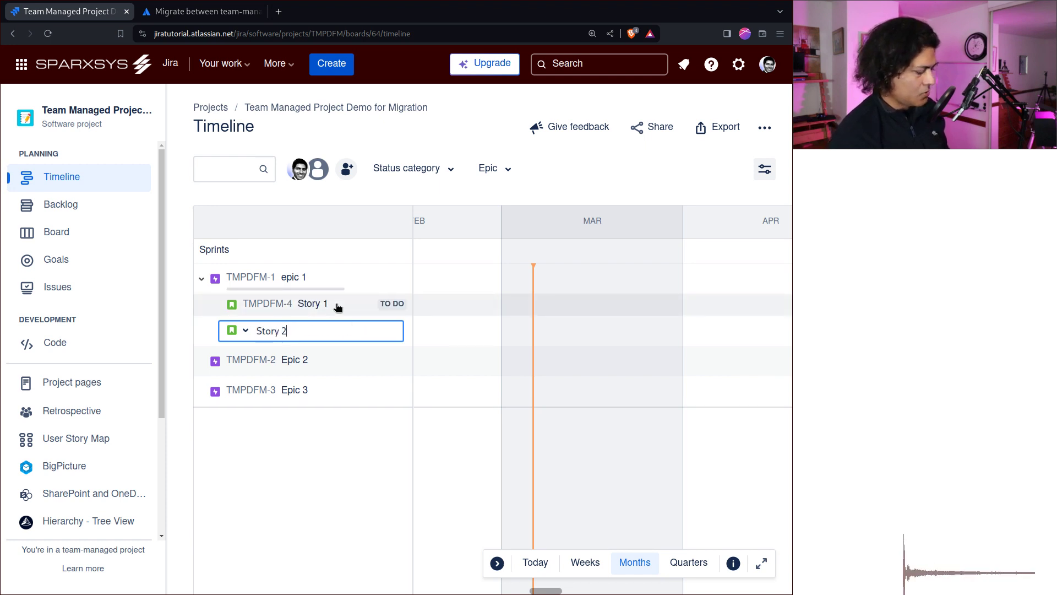
text(2)
key(Return)
text(Stor)
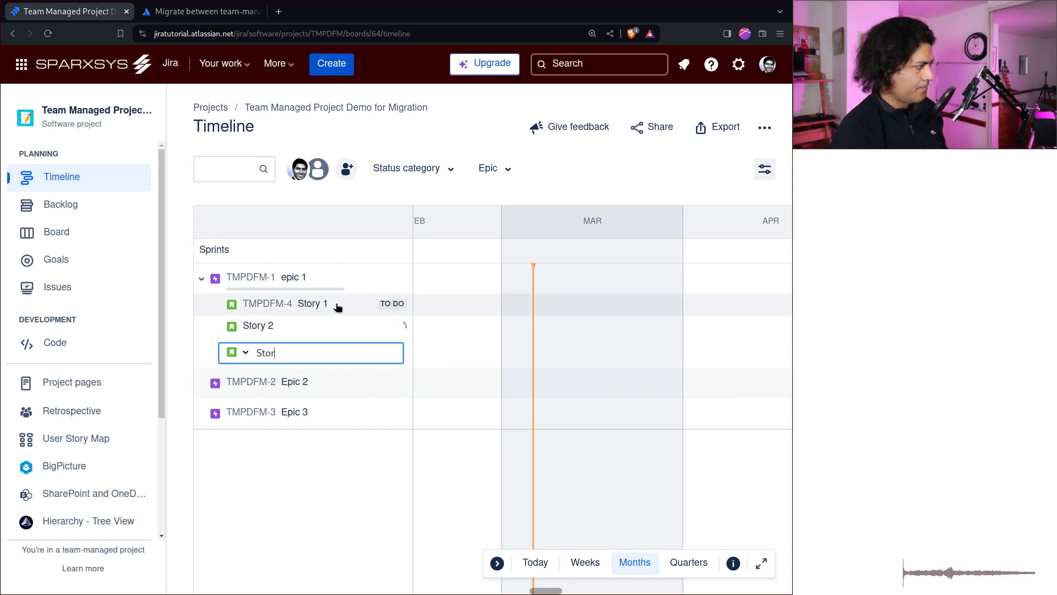
text(y 3)
key(Return)
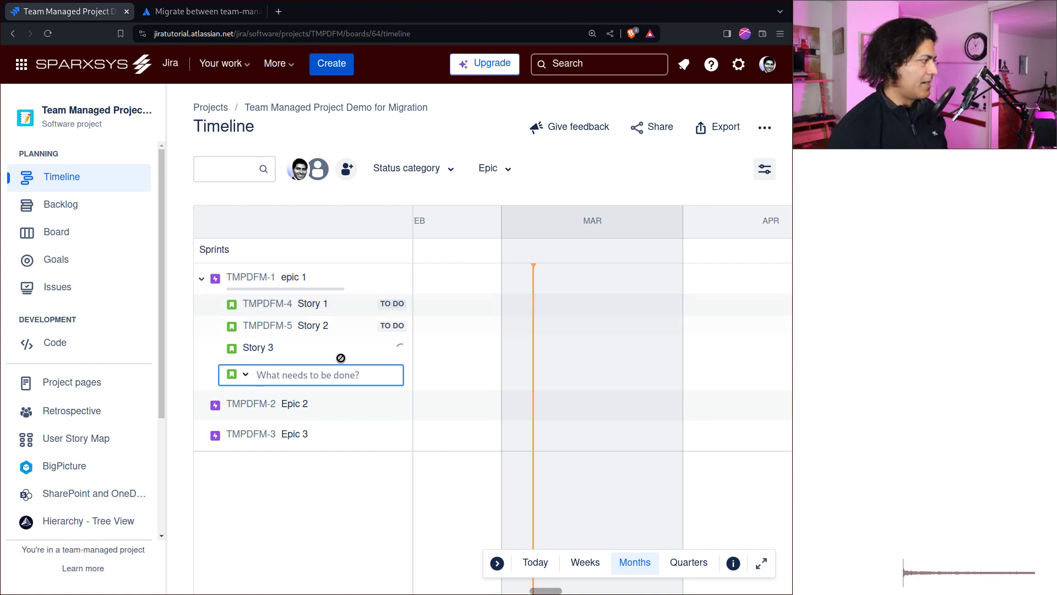
Add two child stories named "Story 4" and "Story 5" under Epic 2.
click(395, 404)
text(Story)
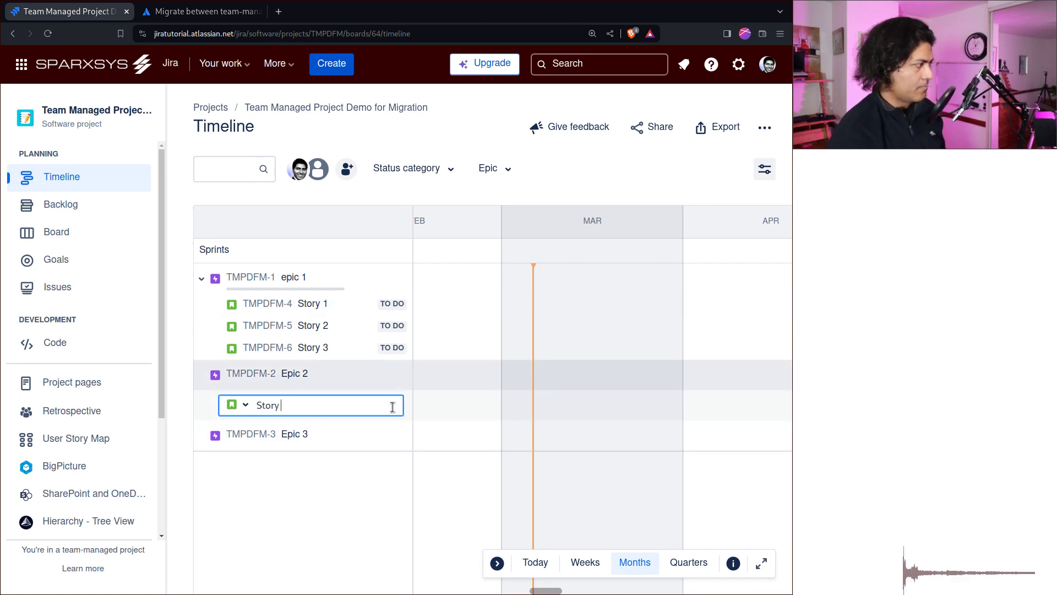
text( 4)
key(Return)
text(Story 5)
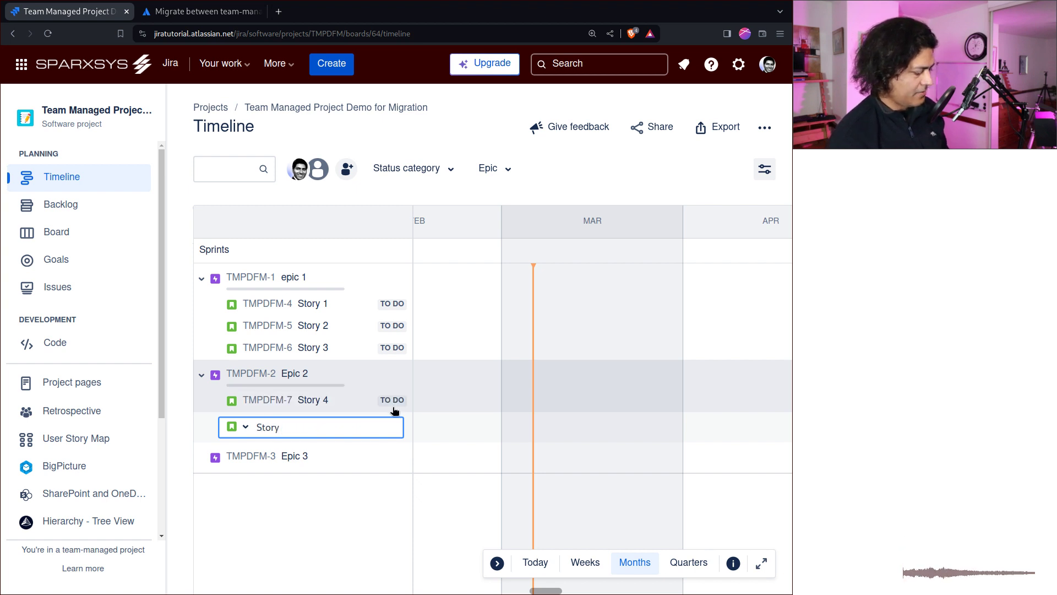
key(Return)
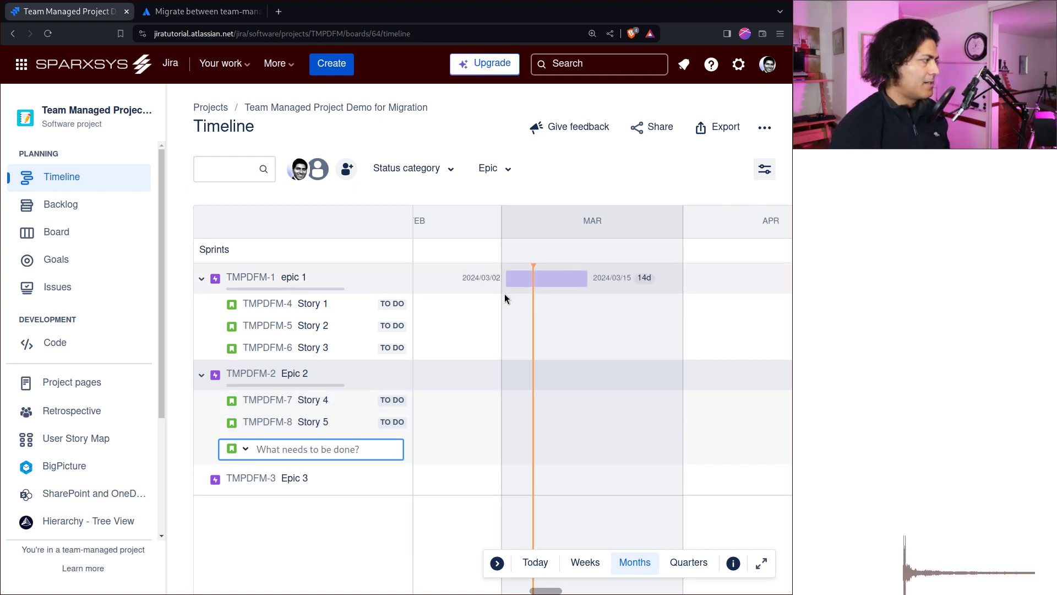
Schedule all three epics on the timeline around March, with epic 1 running from Mar 01 to Mar 20, 2024.
drag(501, 280, 566, 282)
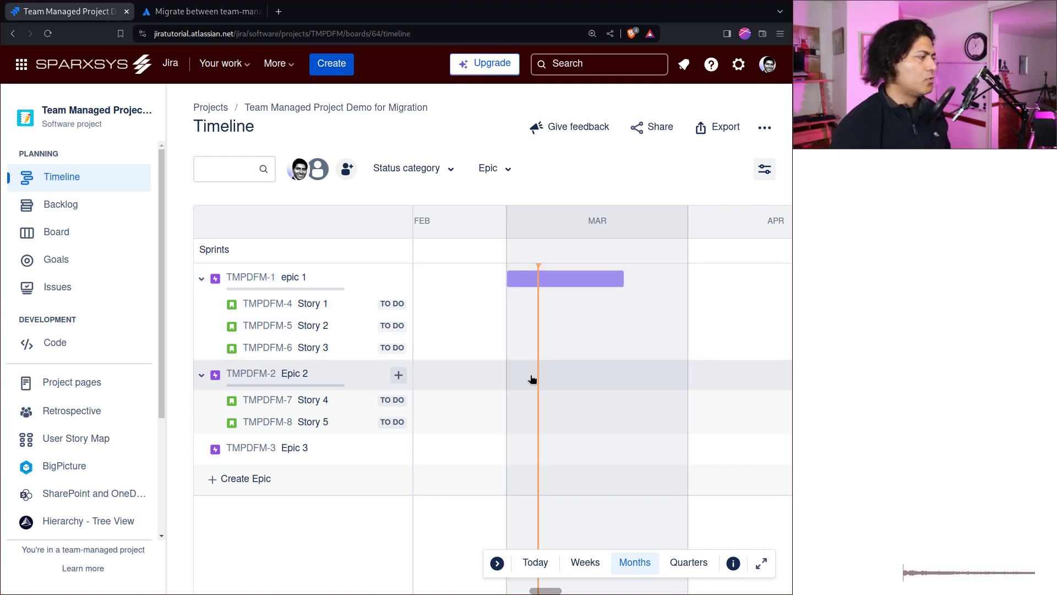
drag(524, 377, 647, 377)
drag(520, 448, 587, 446)
Open the details of epic 1, collapse the project sidebar and assign the epic to yourself.
click(255, 282)
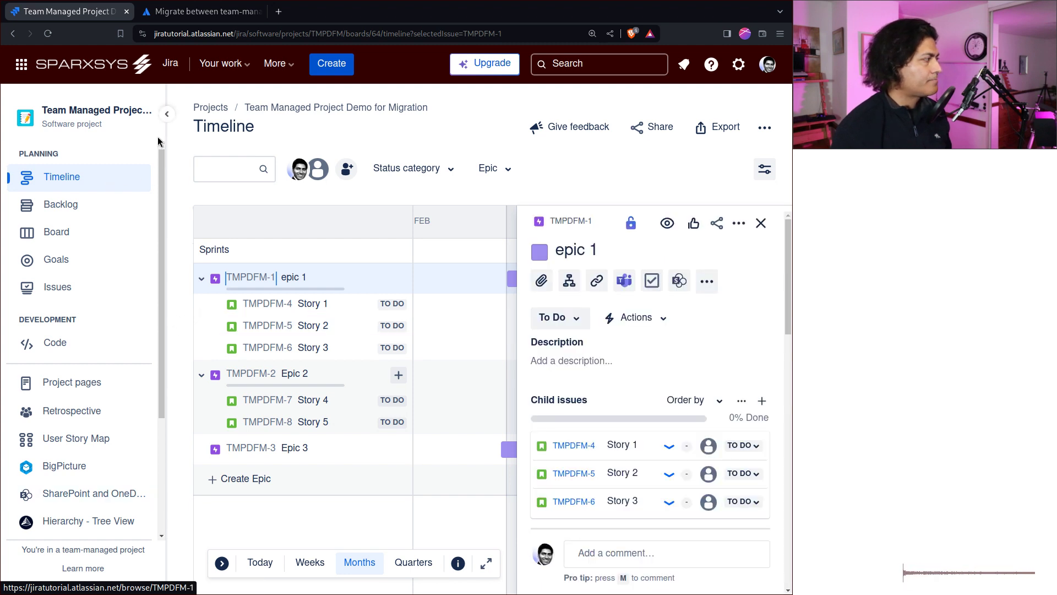
click(167, 115)
scroll(668, 392, down, 5)
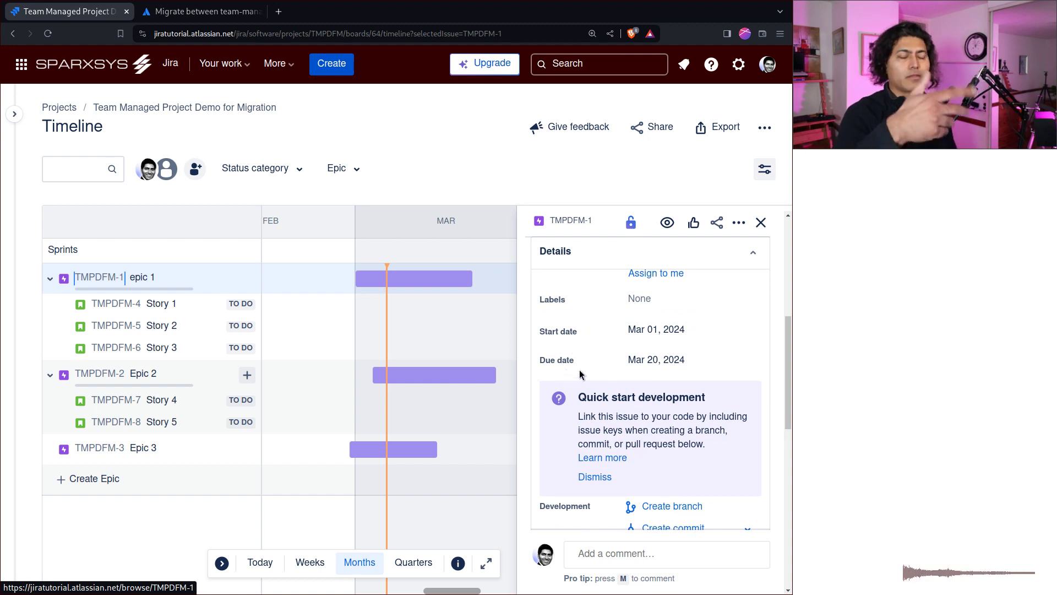
scroll(721, 375, up, 3)
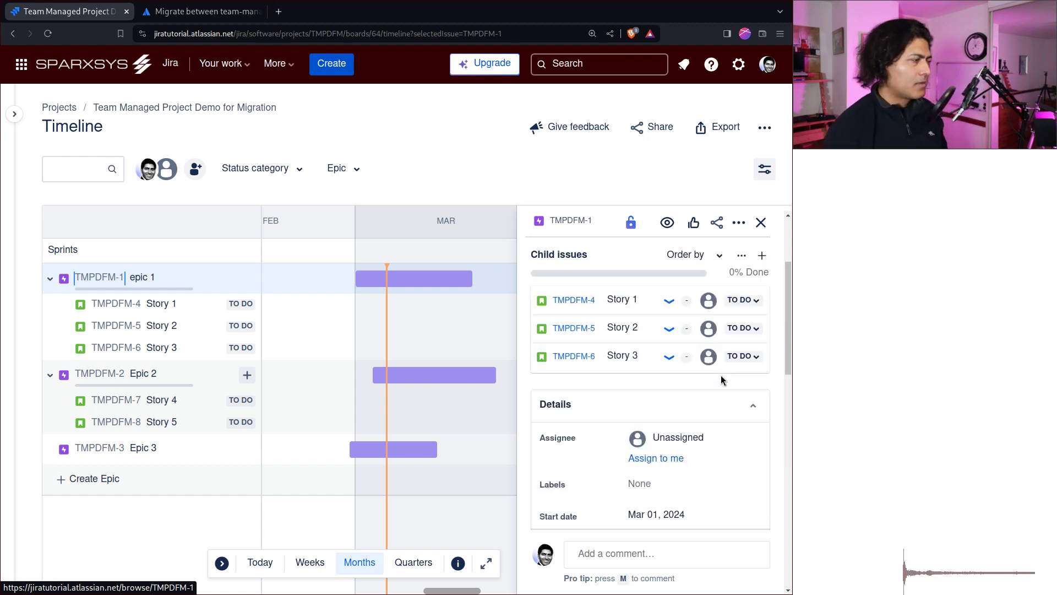
click(657, 405)
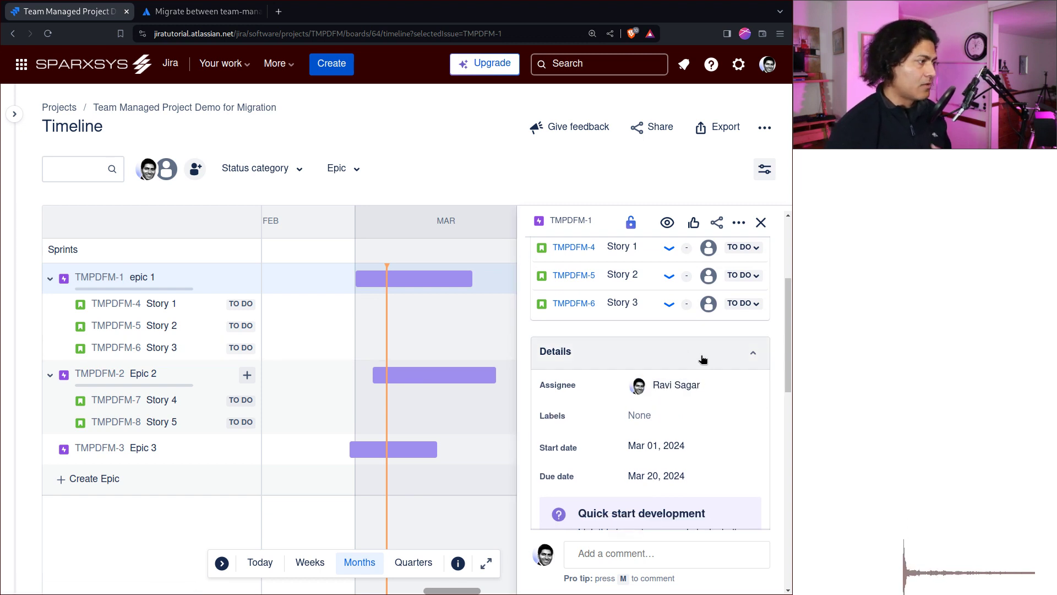
Save "sdfsdfsd" as the description of epic 1 and change its status to In Progress.
scroll(680, 372, up, 3)
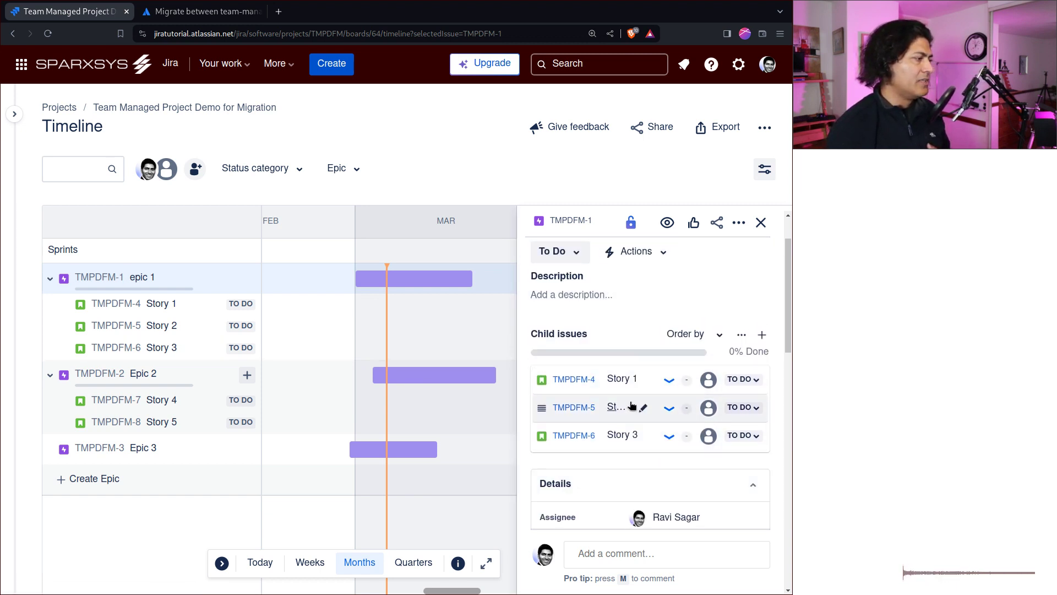
scroll(634, 405, up, 2)
click(600, 360)
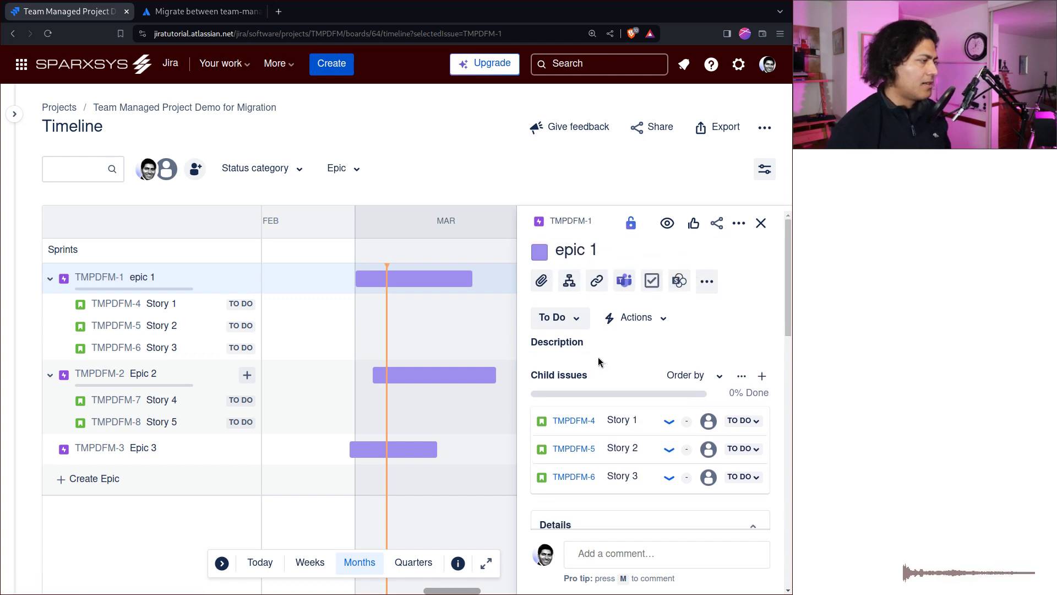
text(sdfsdfsd)
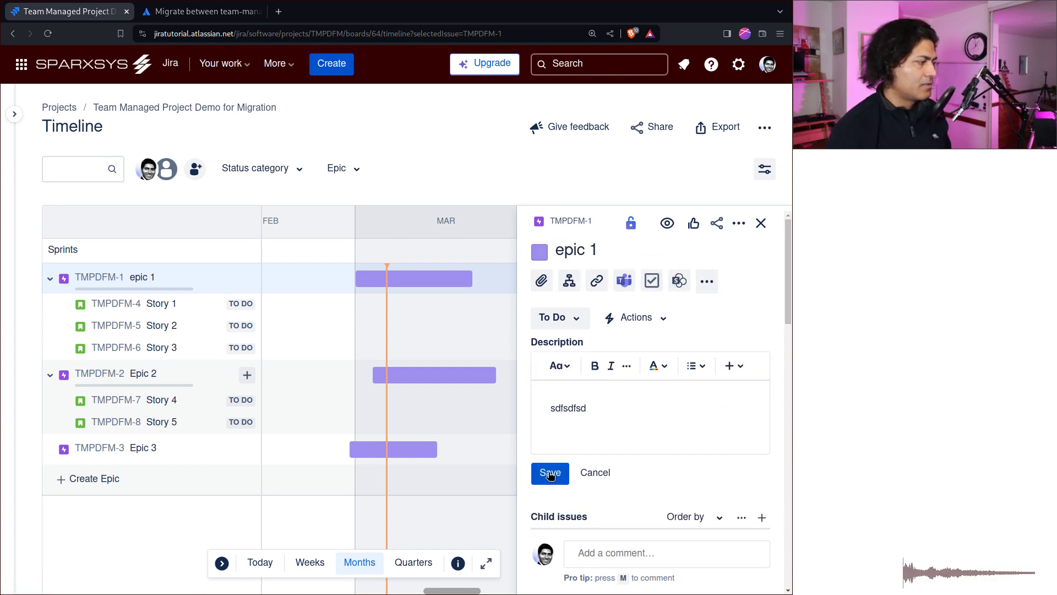
click(550, 475)
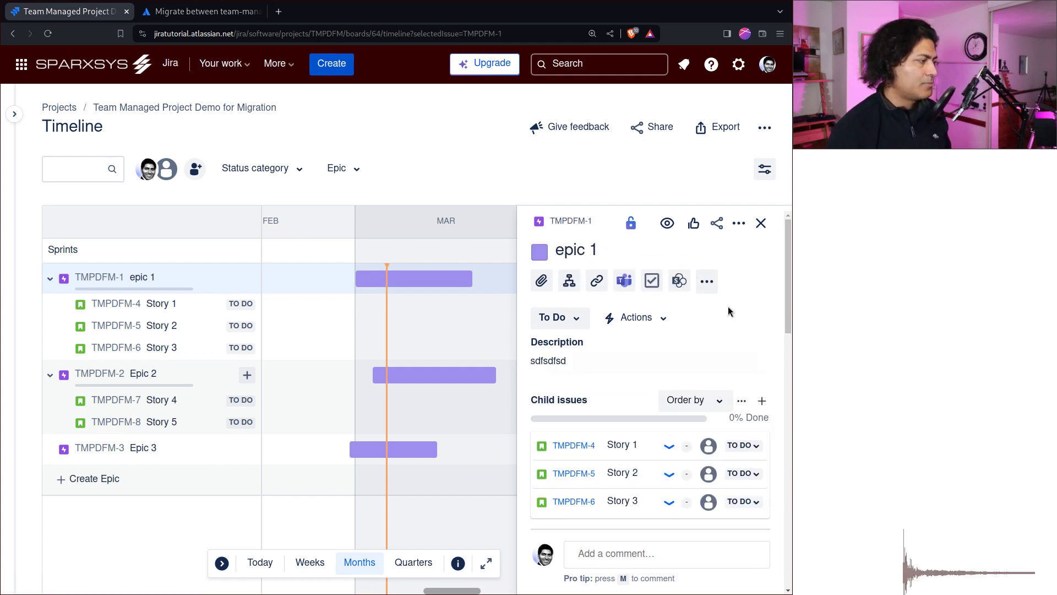
click(571, 321)
click(569, 346)
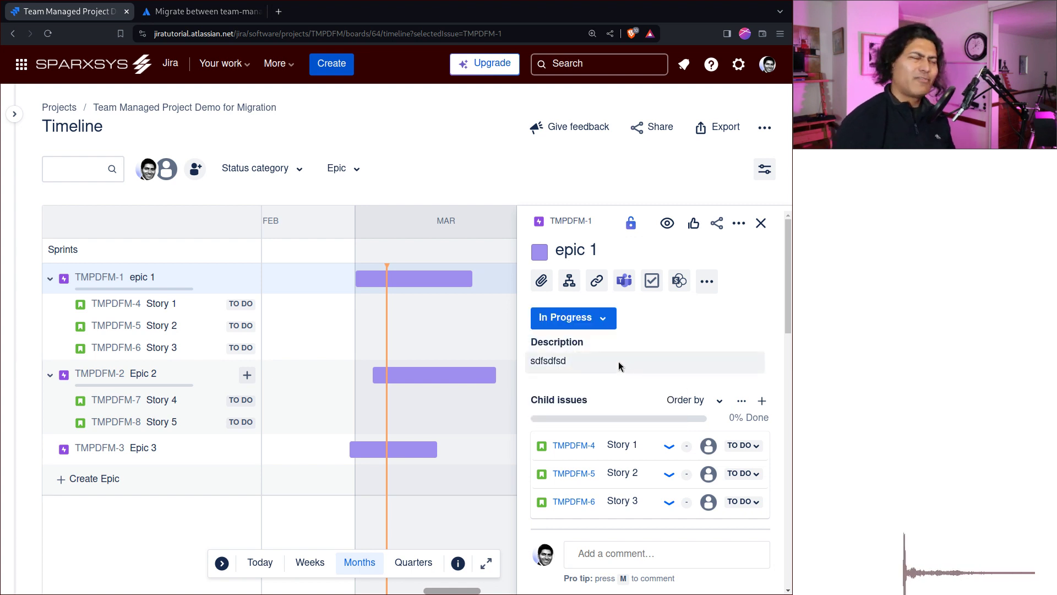
Post the comment "There is a comment" on epic 1.
scroll(619, 361, down, 10)
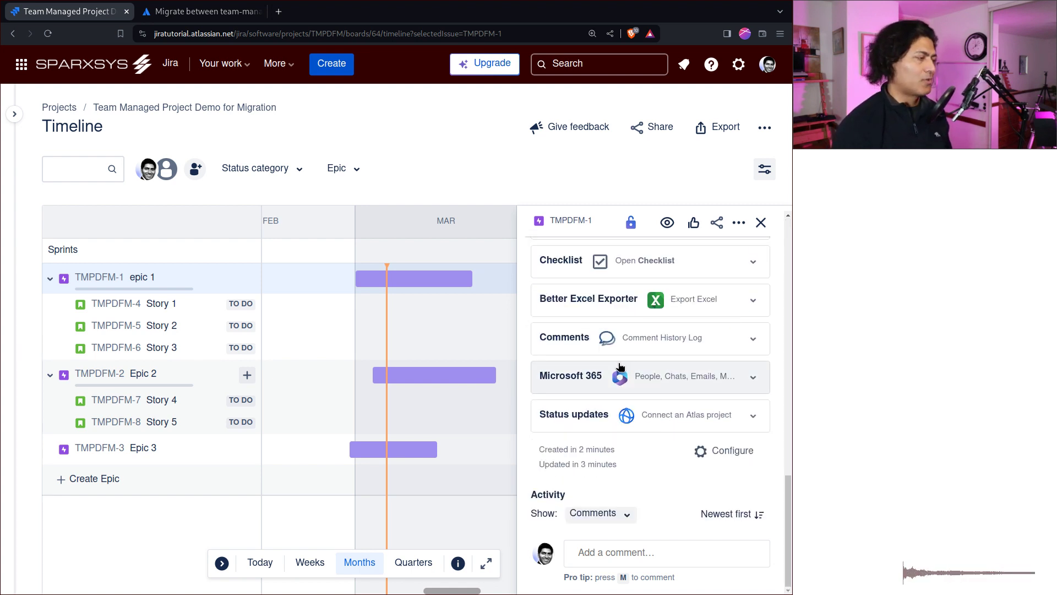
click(636, 559)
text(Ther)
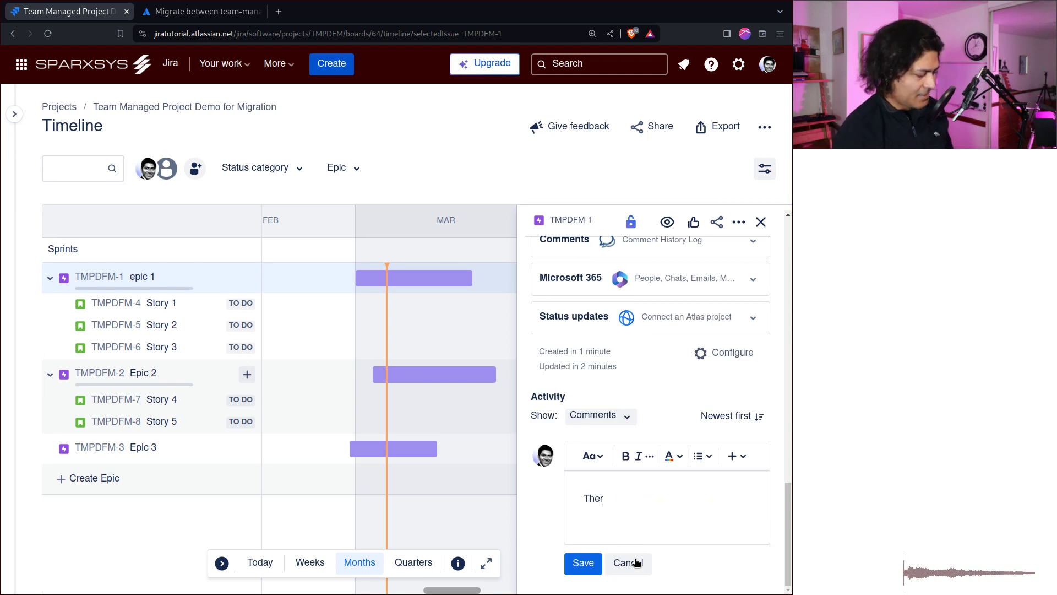
text(e is a commen)
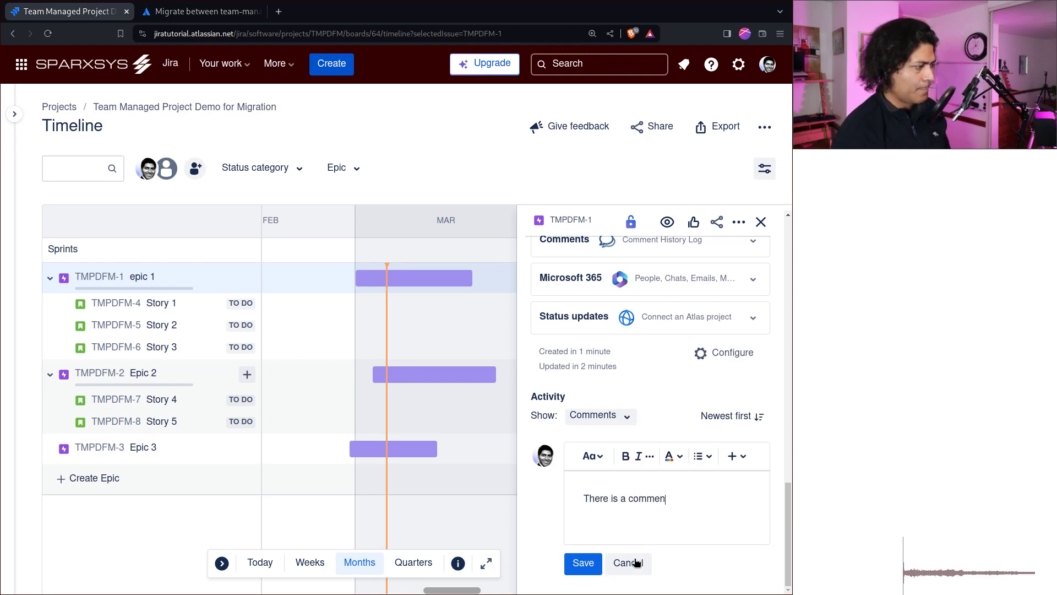
text(t)
key(ctrl+Return)
Link issues SSPB-14 and TCM-17 to epic 1 with the "is blocked by" relation.
scroll(636, 505, up, 10)
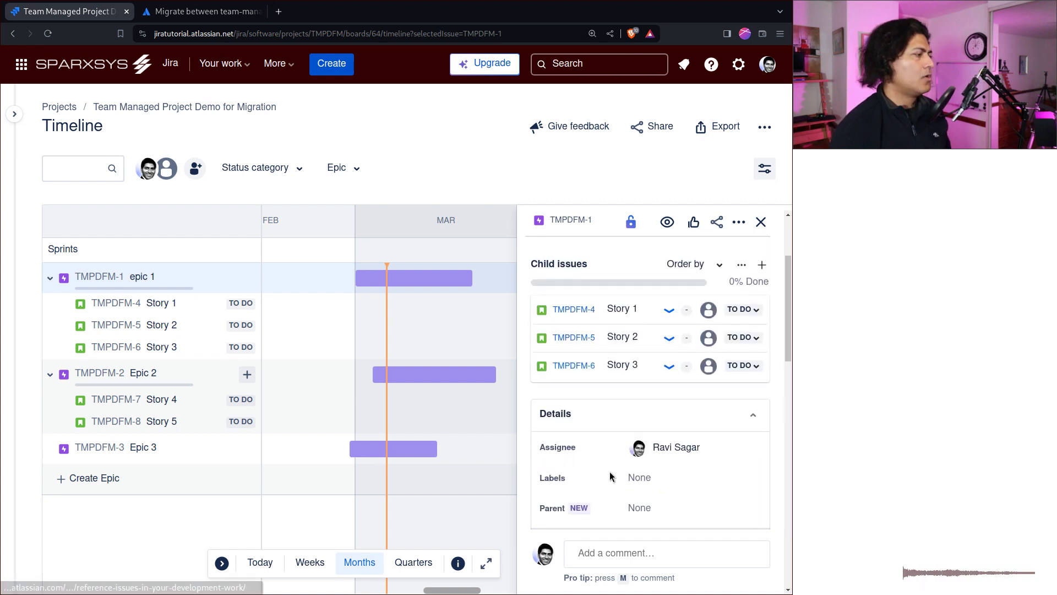
scroll(609, 478, up, 3)
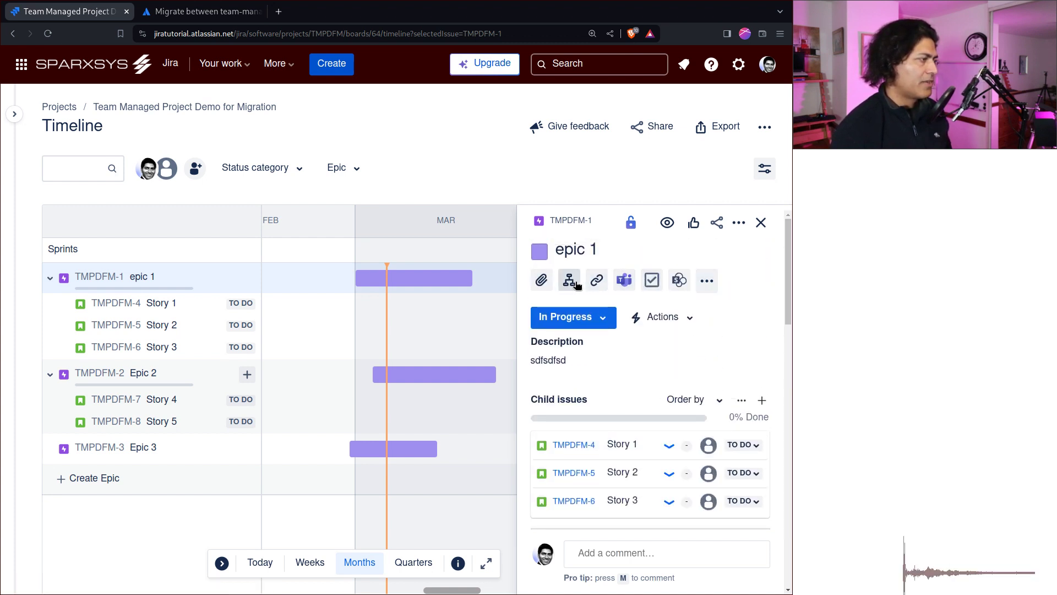
click(590, 283)
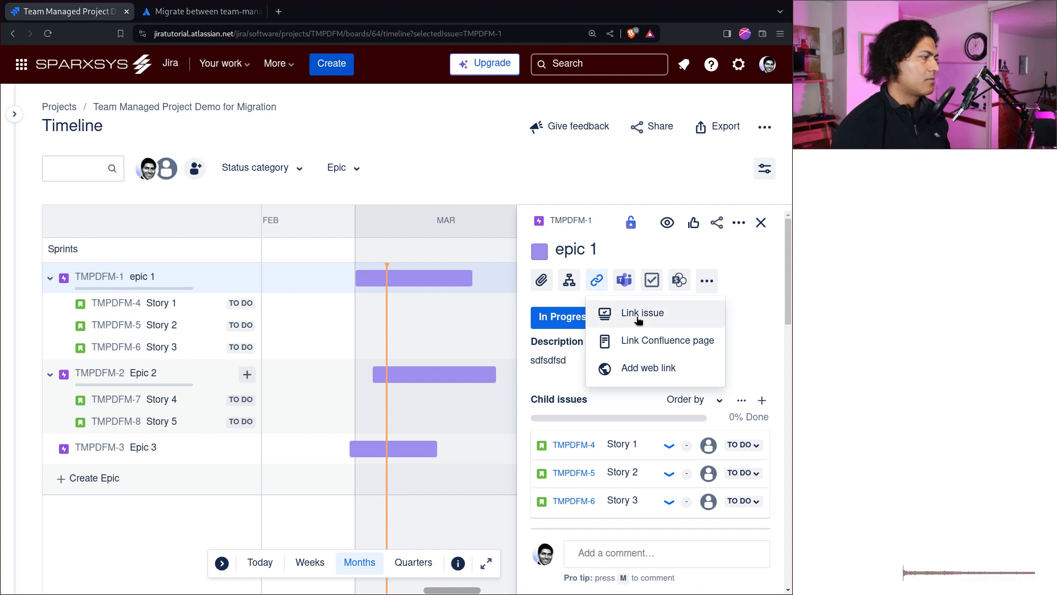
click(610, 310)
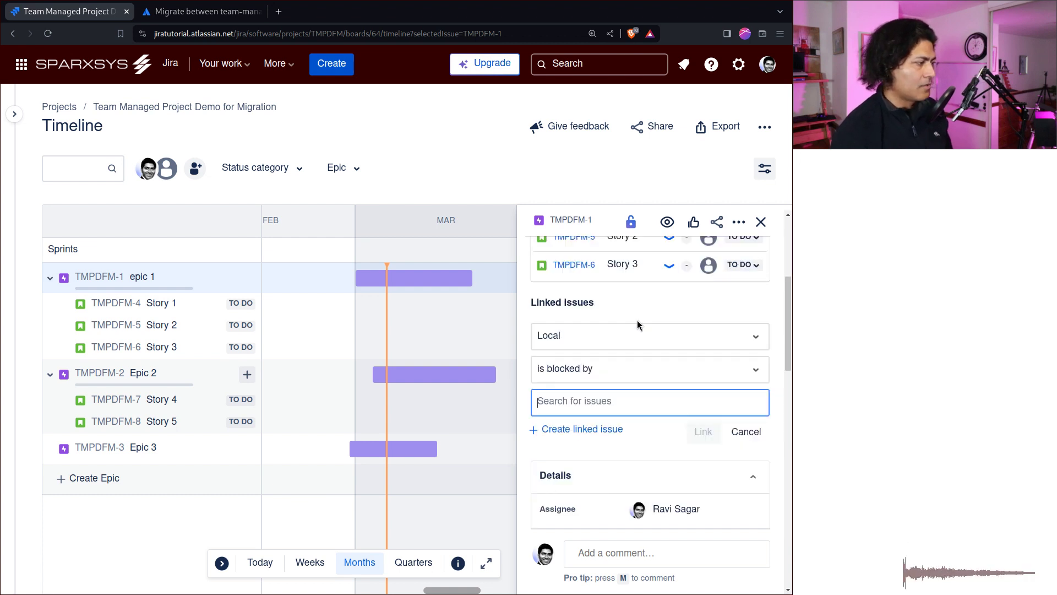
text(SS)
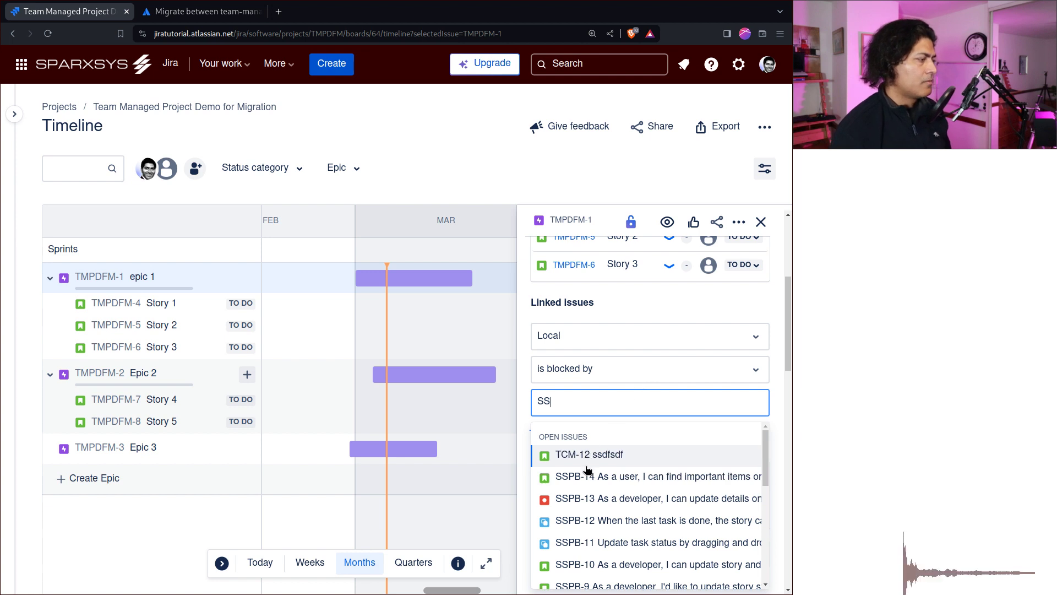
click(582, 479)
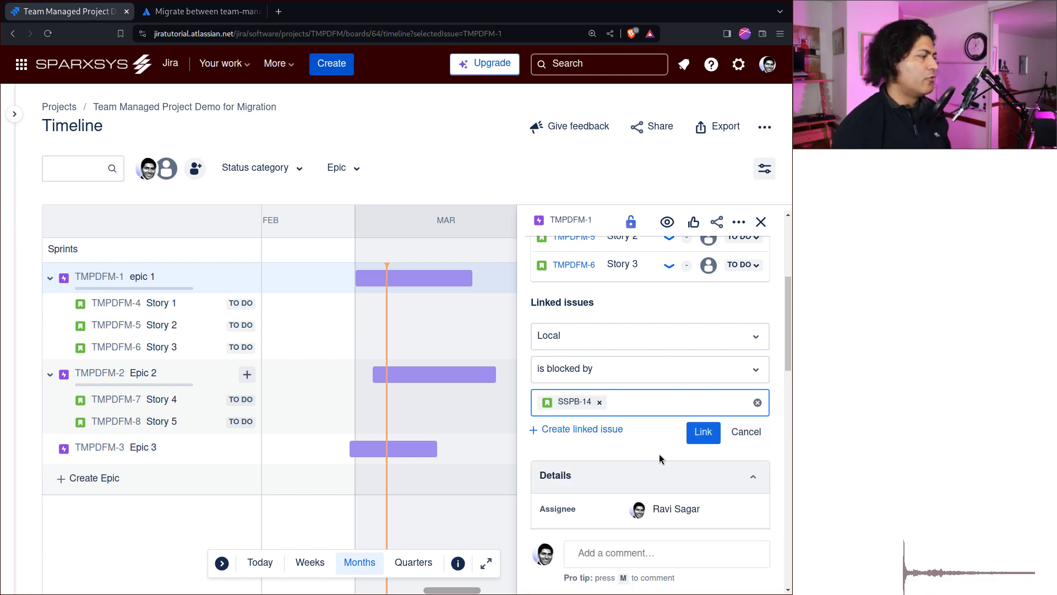
click(670, 408)
click(631, 459)
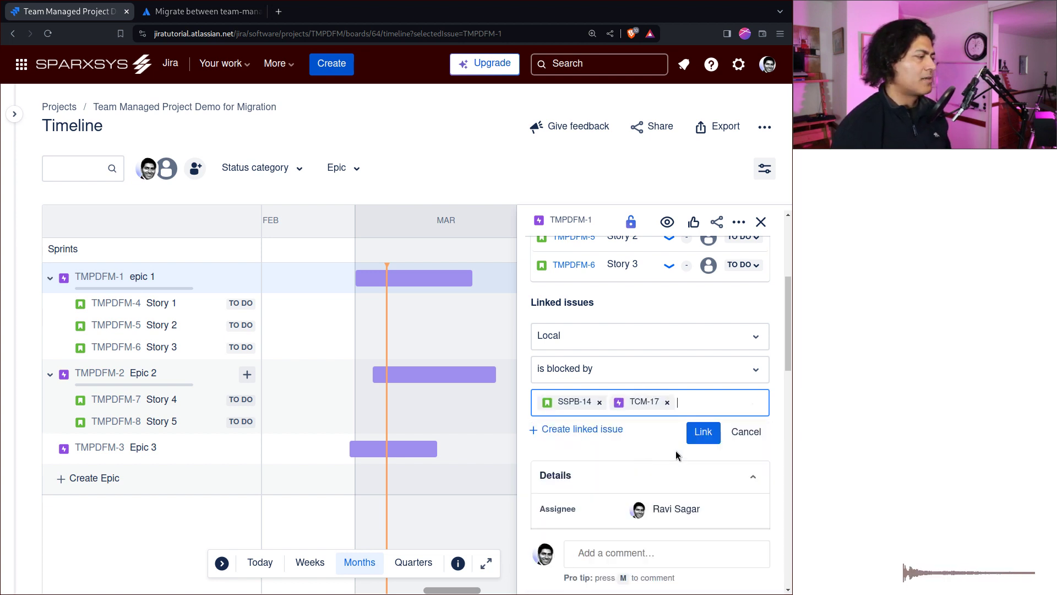
click(705, 434)
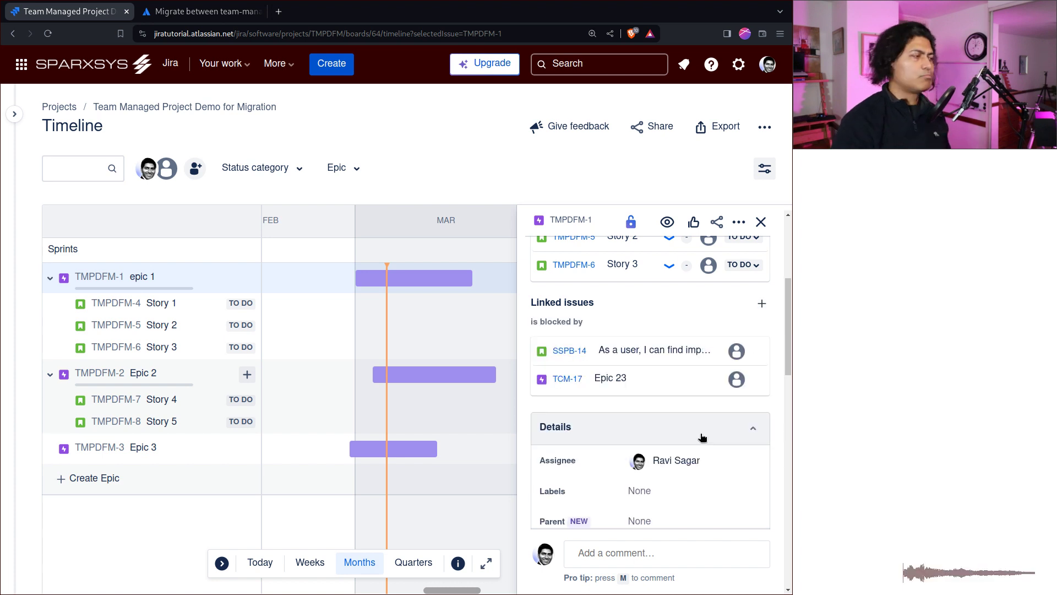
Open Story 1 under epic 1 and show its sprint and story point estimate fields.
scroll(609, 427, down, 5)
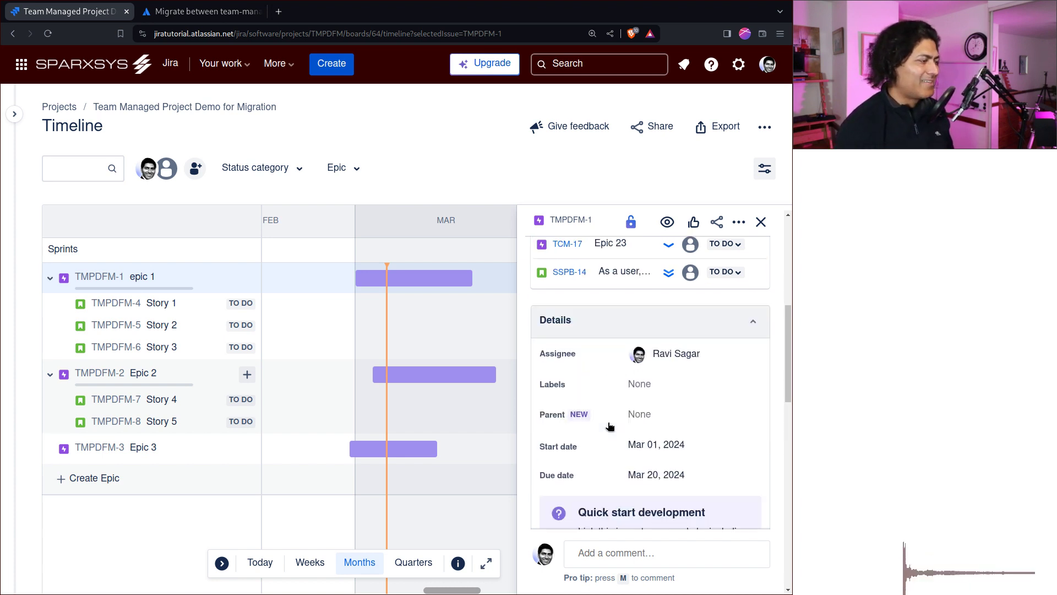
scroll(609, 423, down, 2)
click(116, 304)
scroll(671, 407, down, 5)
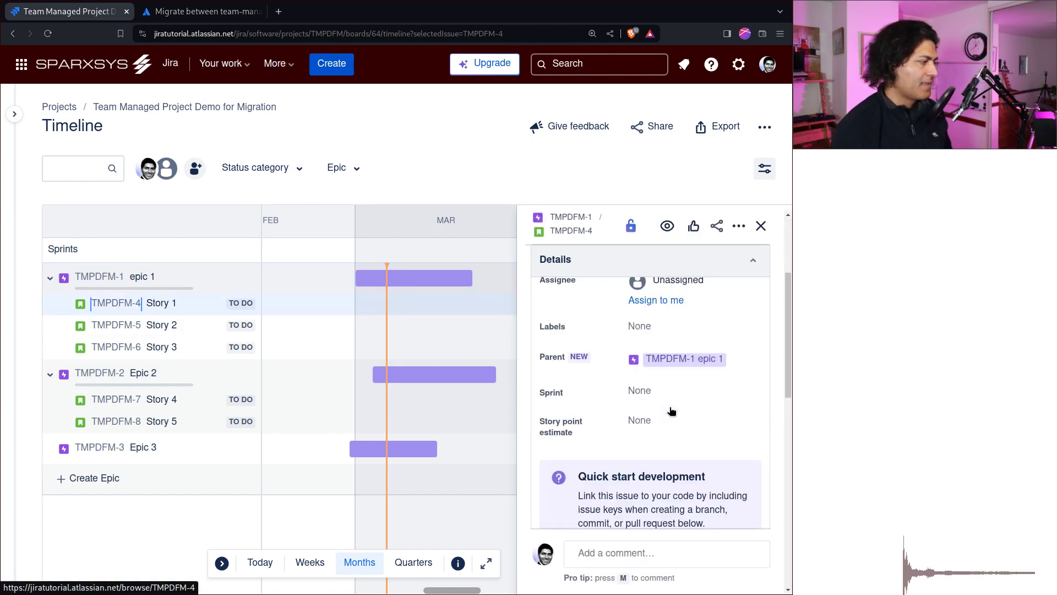
click(640, 361)
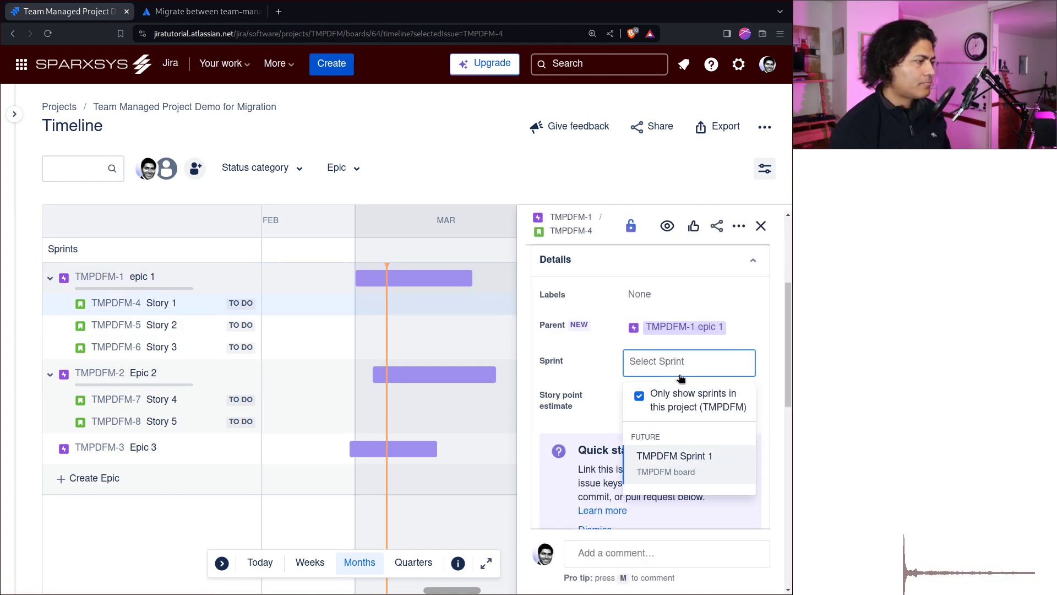
text(2)
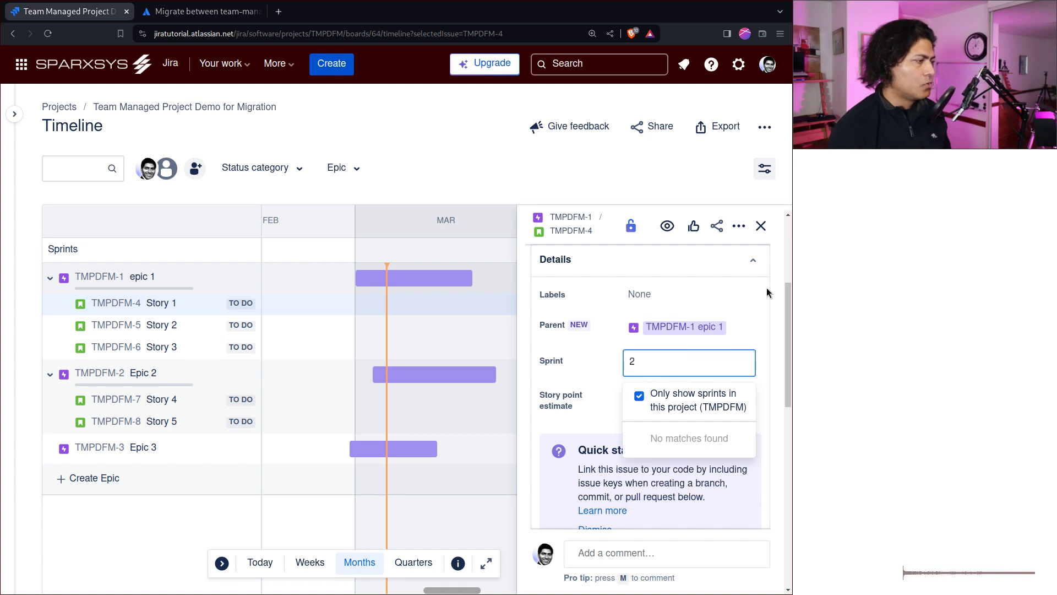
click(758, 311)
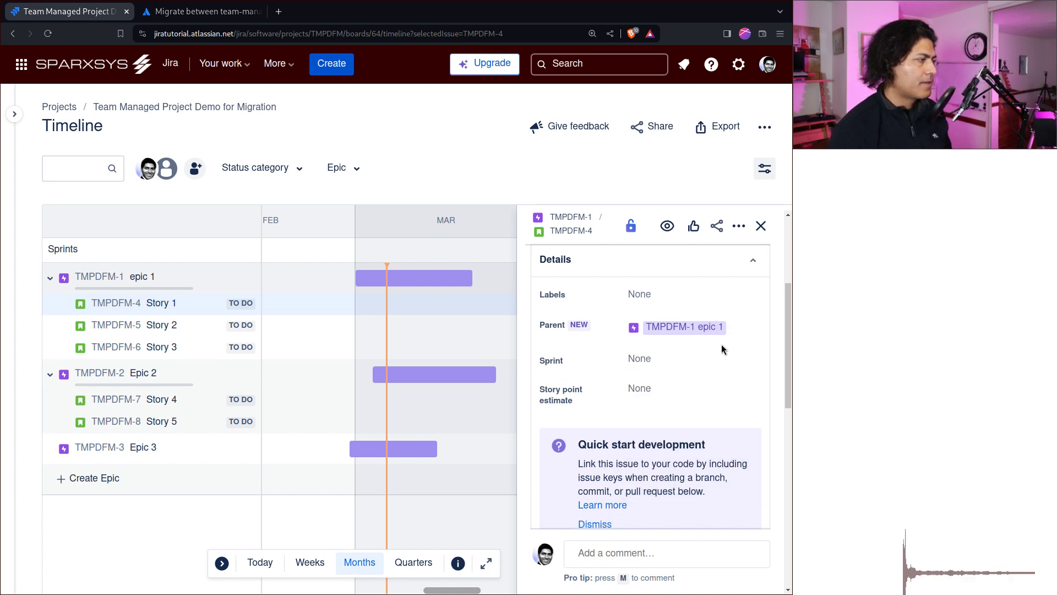
click(663, 365)
text(2)
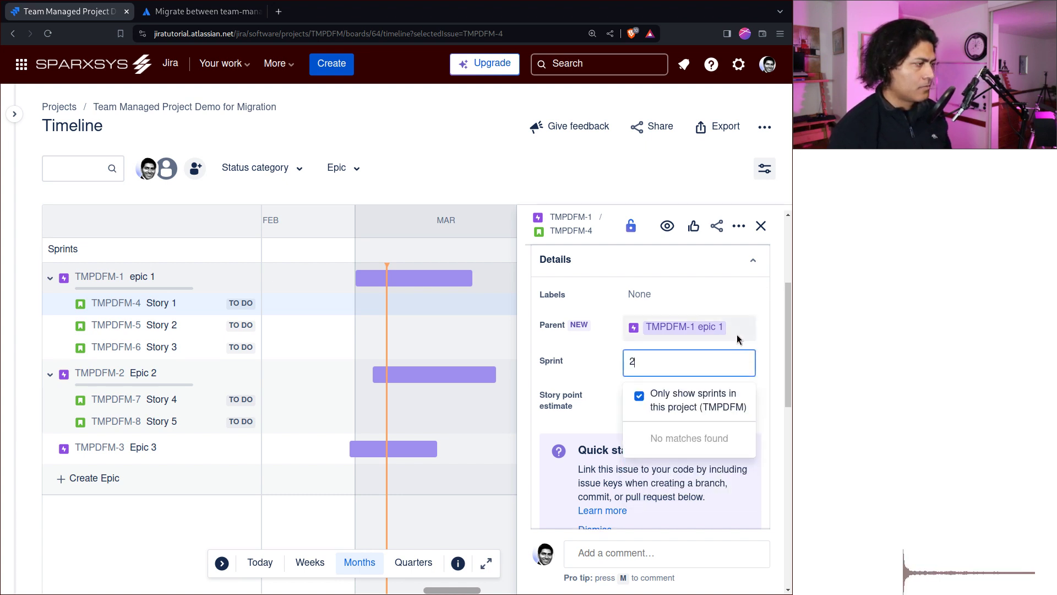
click(753, 336)
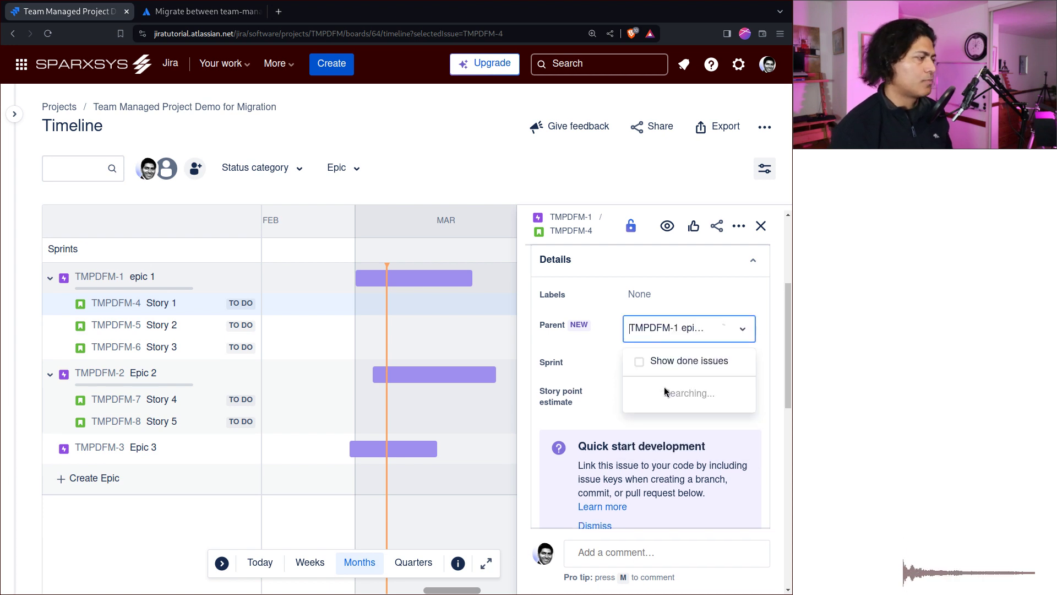
click(655, 394)
Set Story 1's story point estimate to 2 and assign the story to TMPDFM Sprint 1.
click(651, 387)
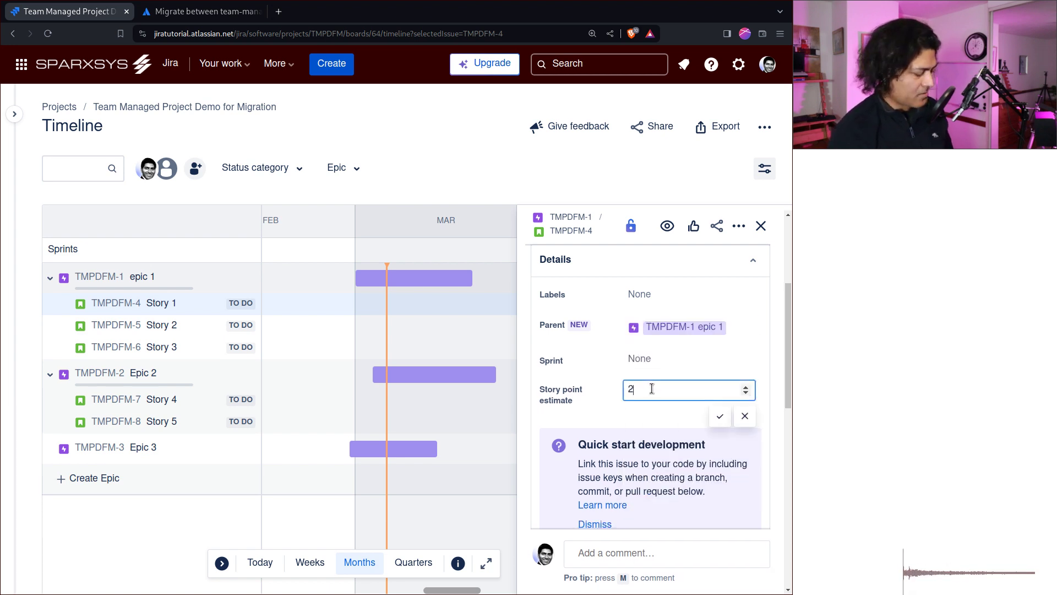
text(2)
click(712, 413)
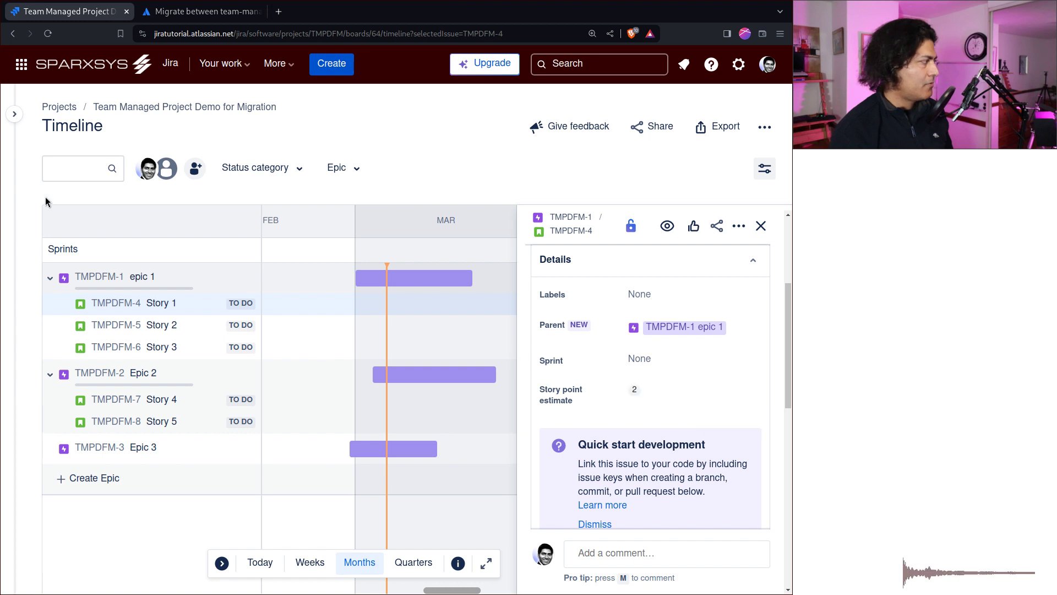
click(662, 357)
click(658, 460)
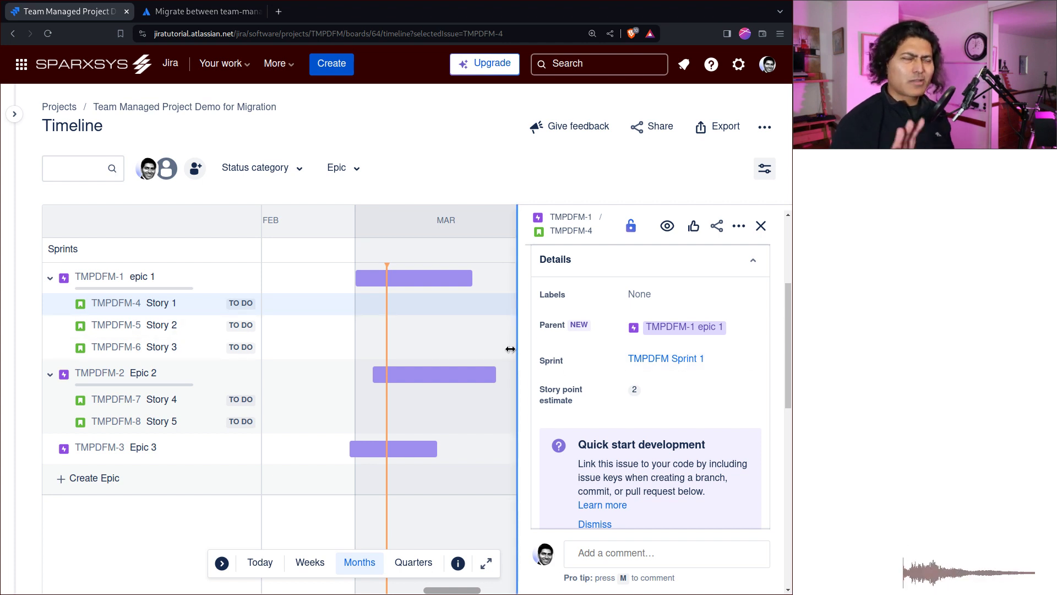
Add the labels admin, Admin and label-1 to Story 1.
click(638, 294)
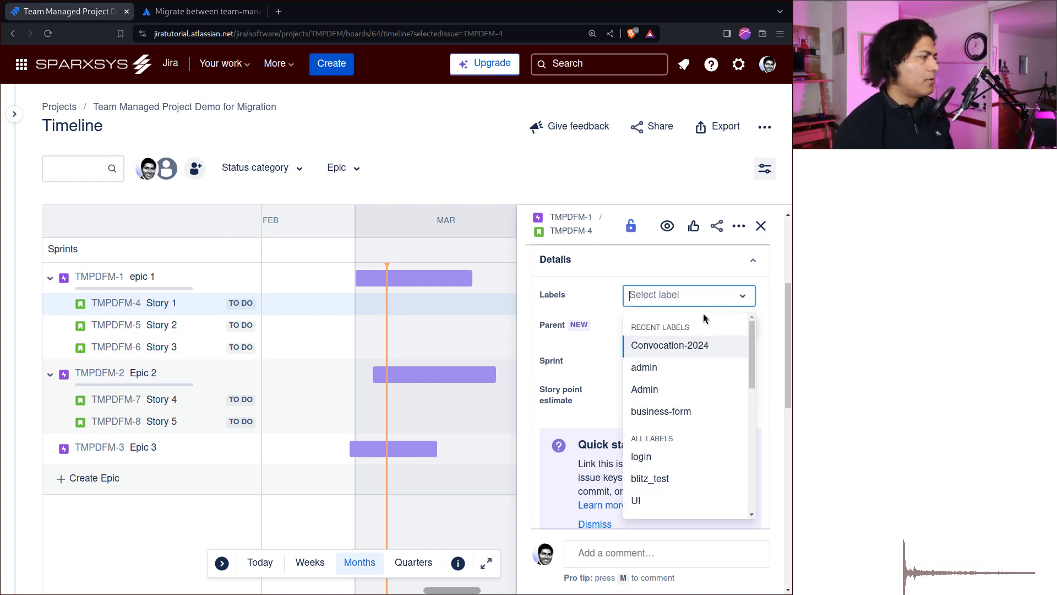
click(676, 369)
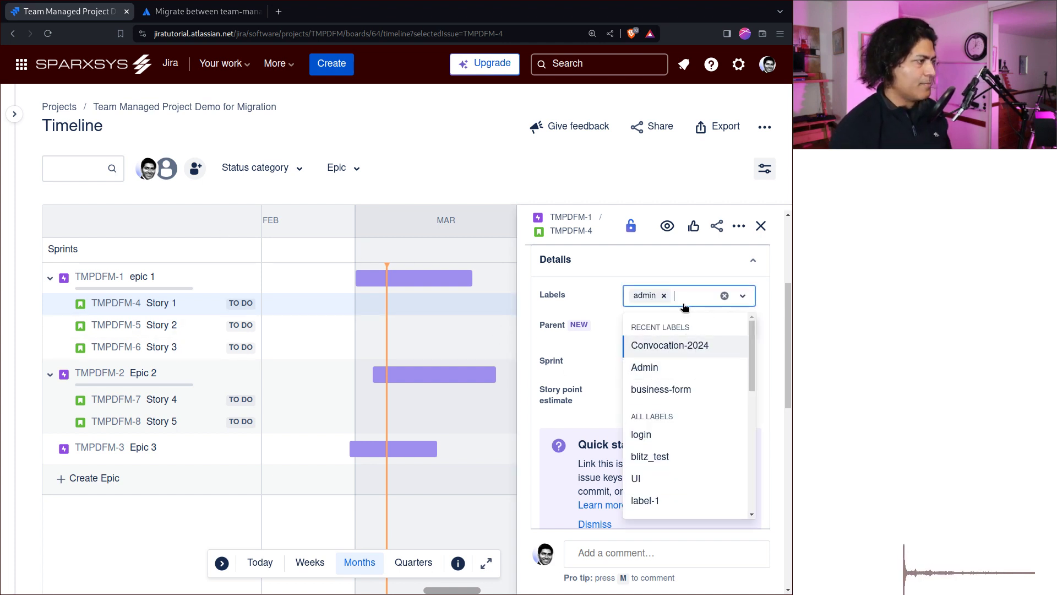
click(681, 374)
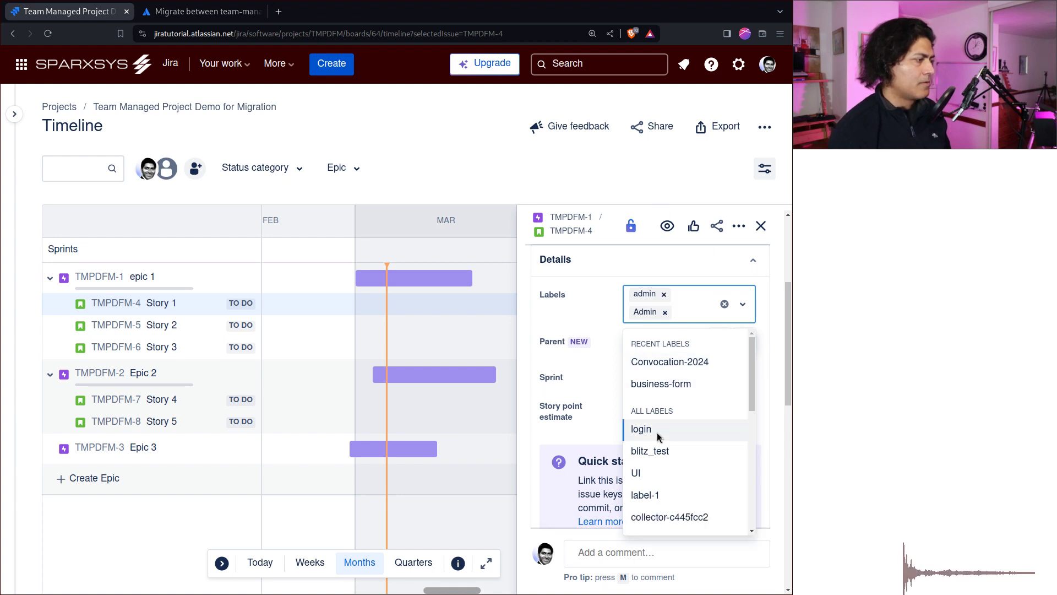
click(644, 494)
click(647, 174)
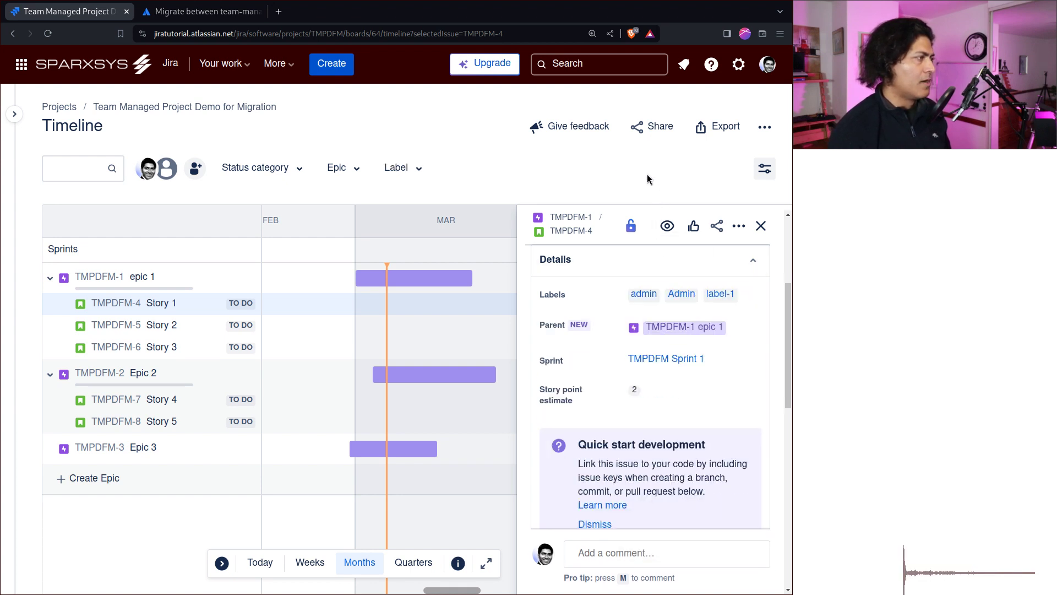
View the project's board and open its backlog.
mouse_move(16, 117)
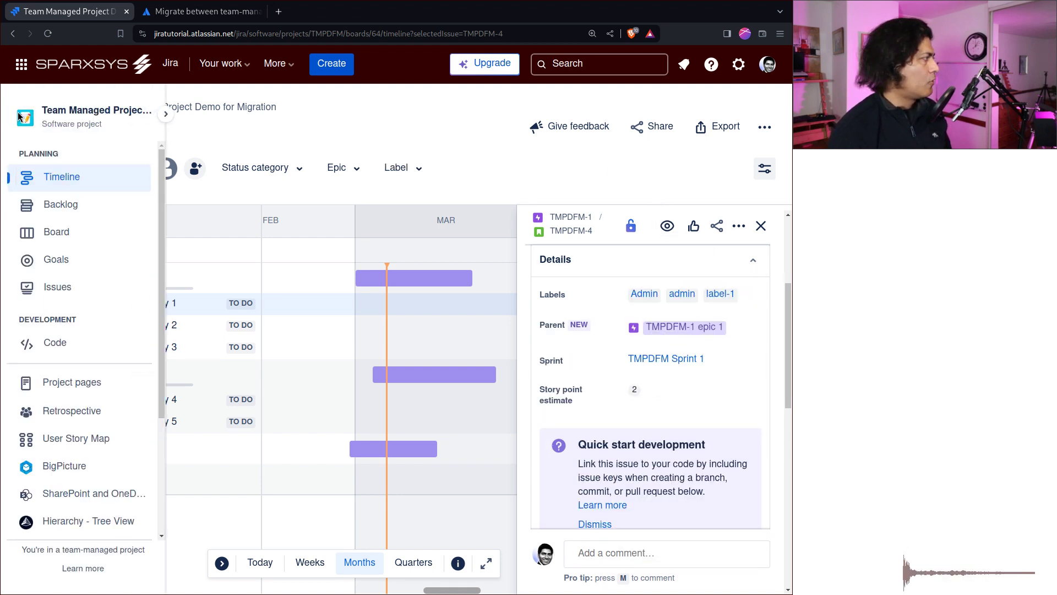
click(64, 227)
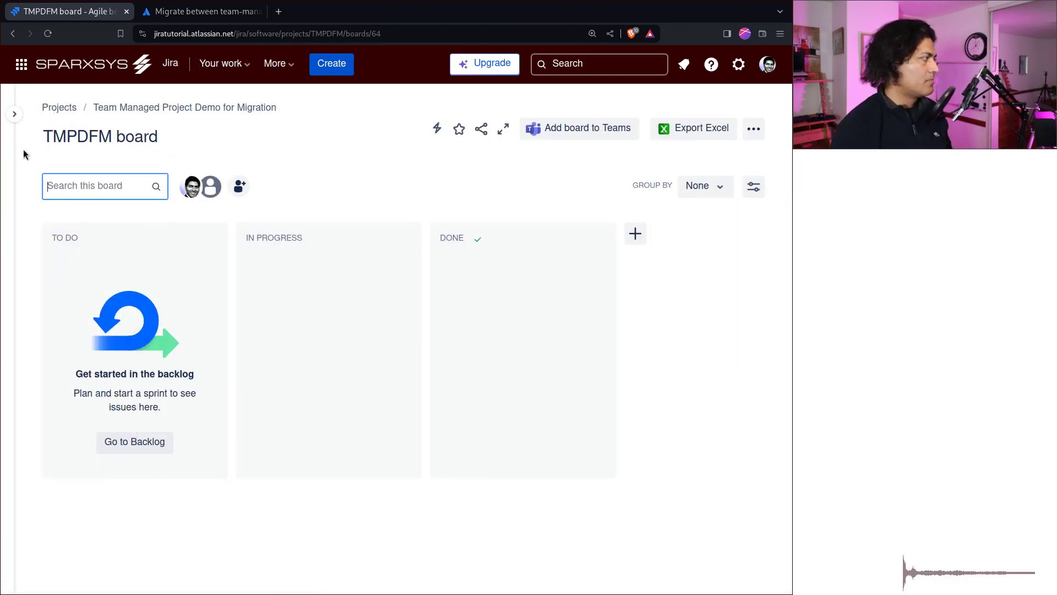
mouse_move(24, 131)
click(47, 212)
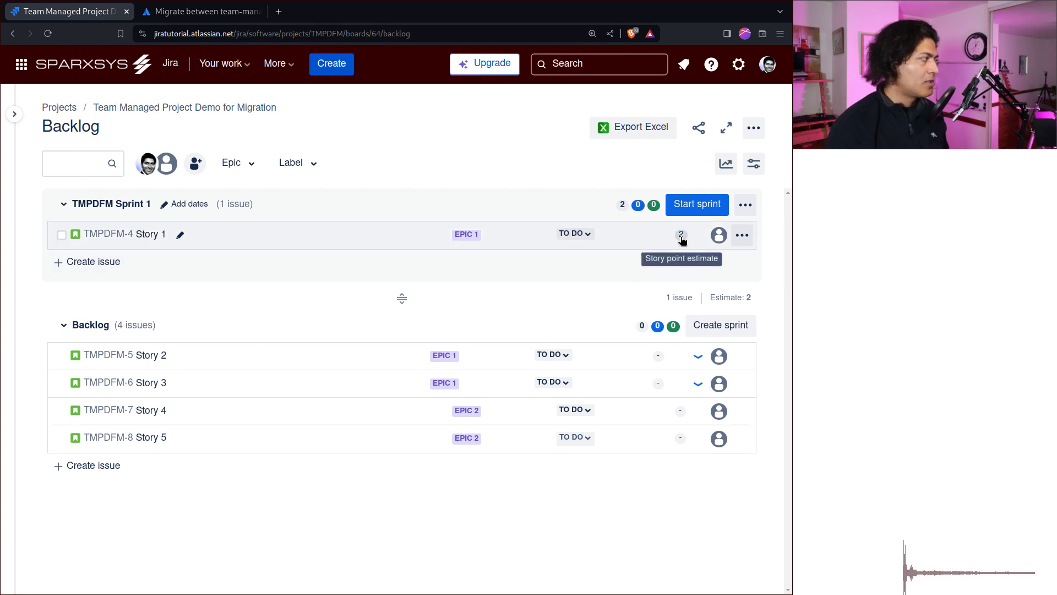
Set the story point estimates of Story 2 to 3 and Story 3 to 4 in the backlog.
click(658, 356)
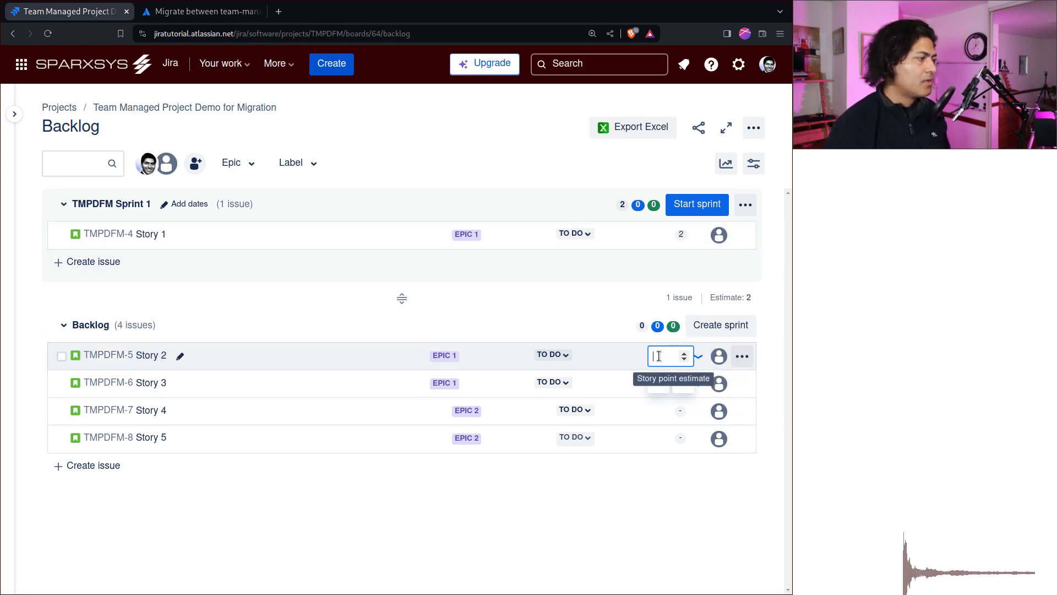
text(3)
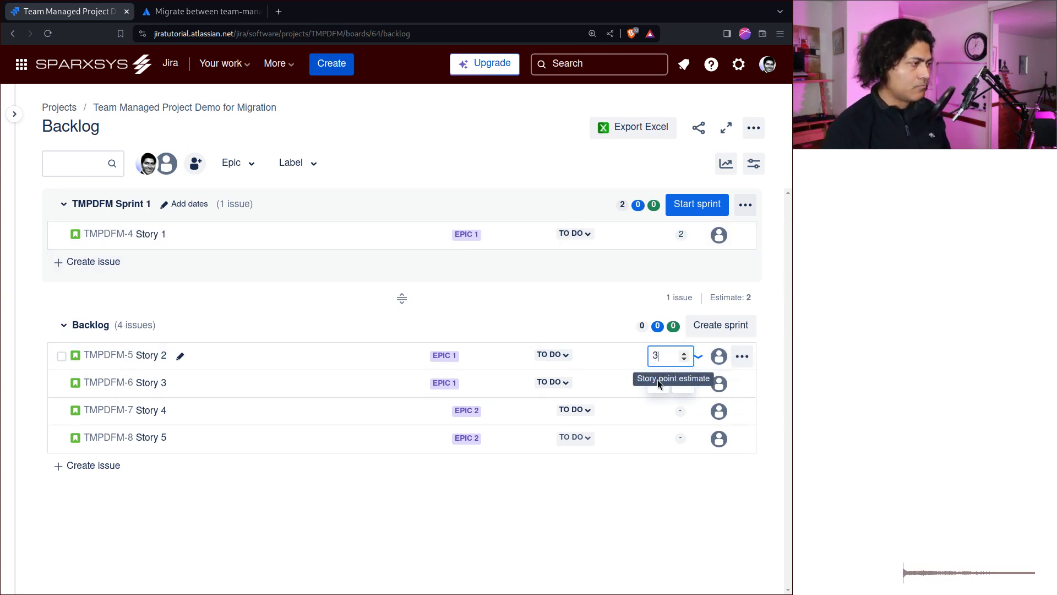
key(Return)
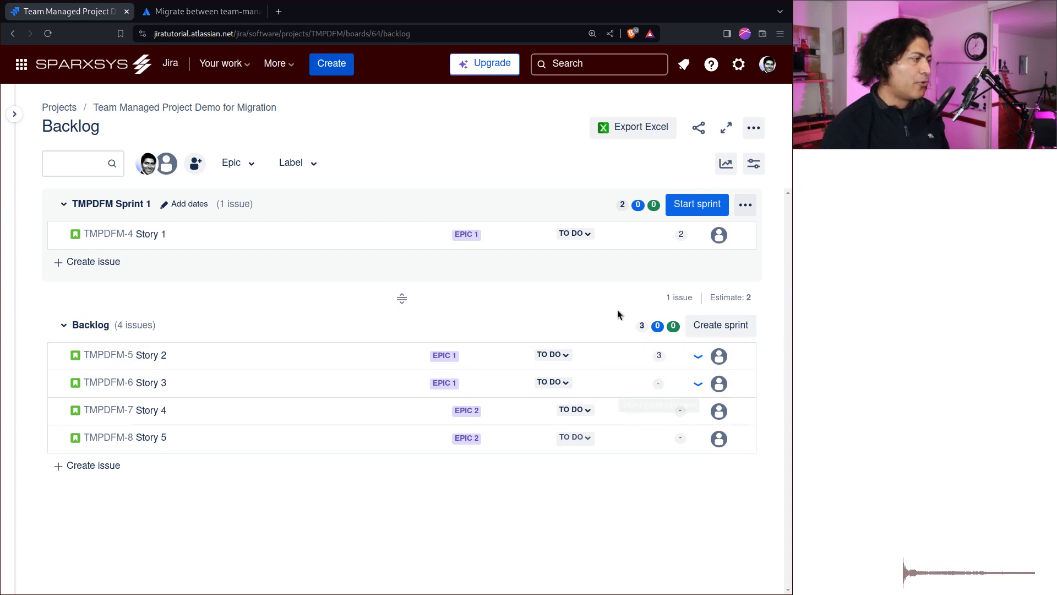
click(657, 383)
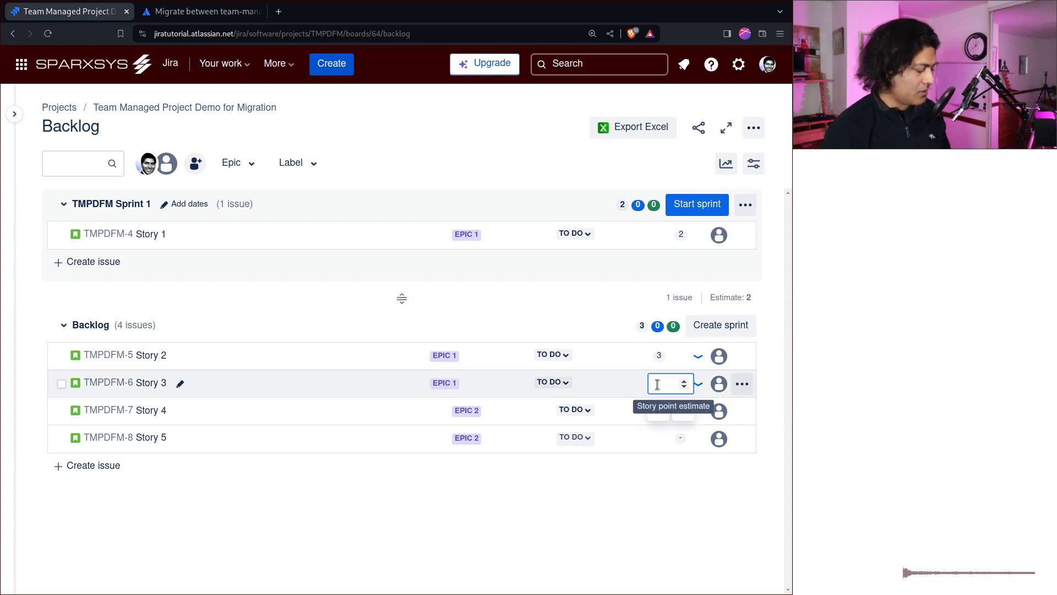
text(4)
key(Return)
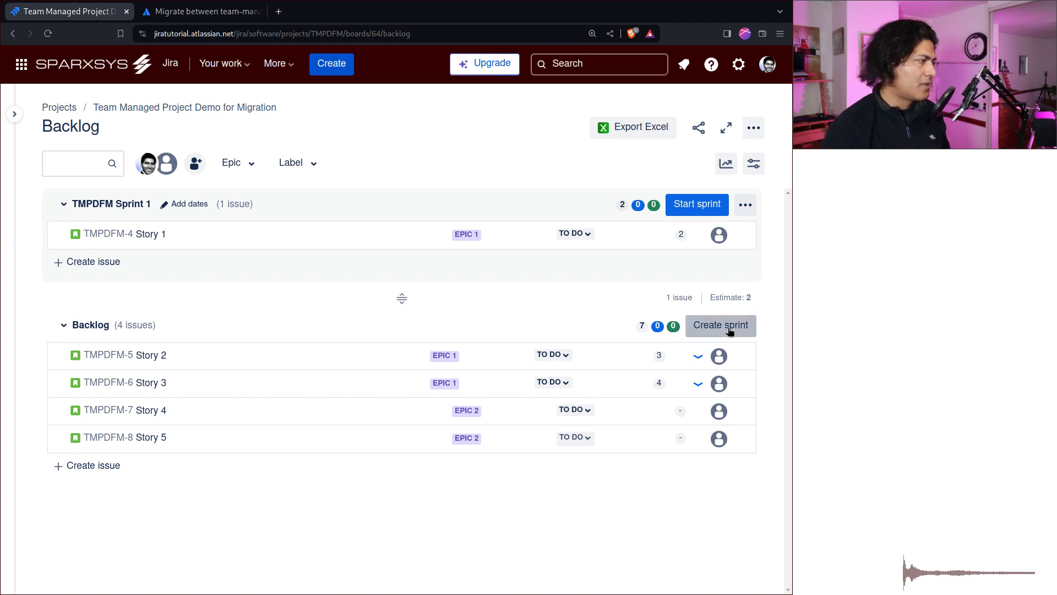
Create a second sprint and move Story 2 and Story 3 from the backlog into it.
click(730, 330)
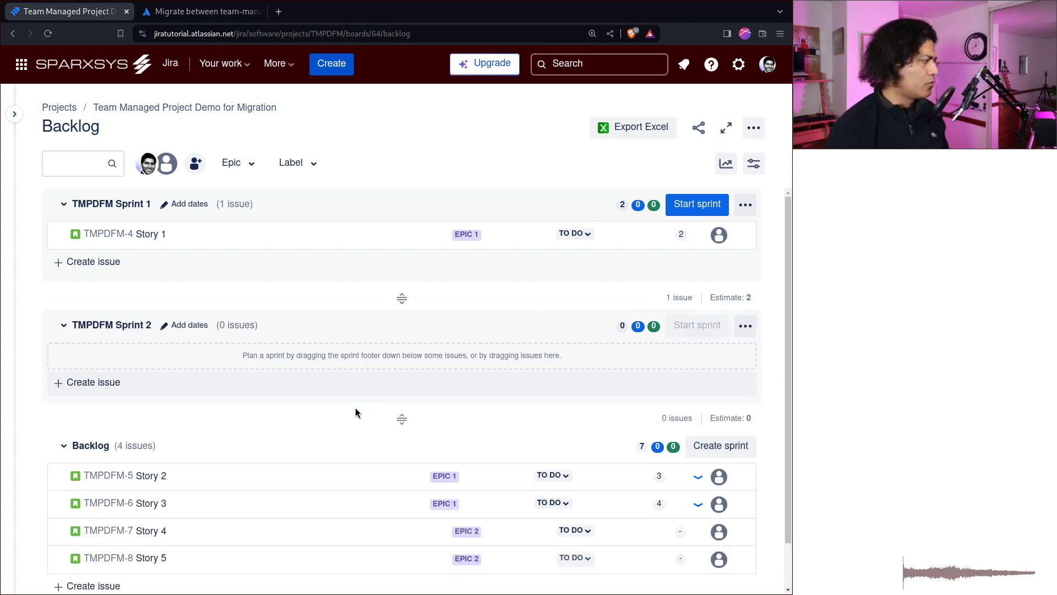
drag(255, 483, 244, 353)
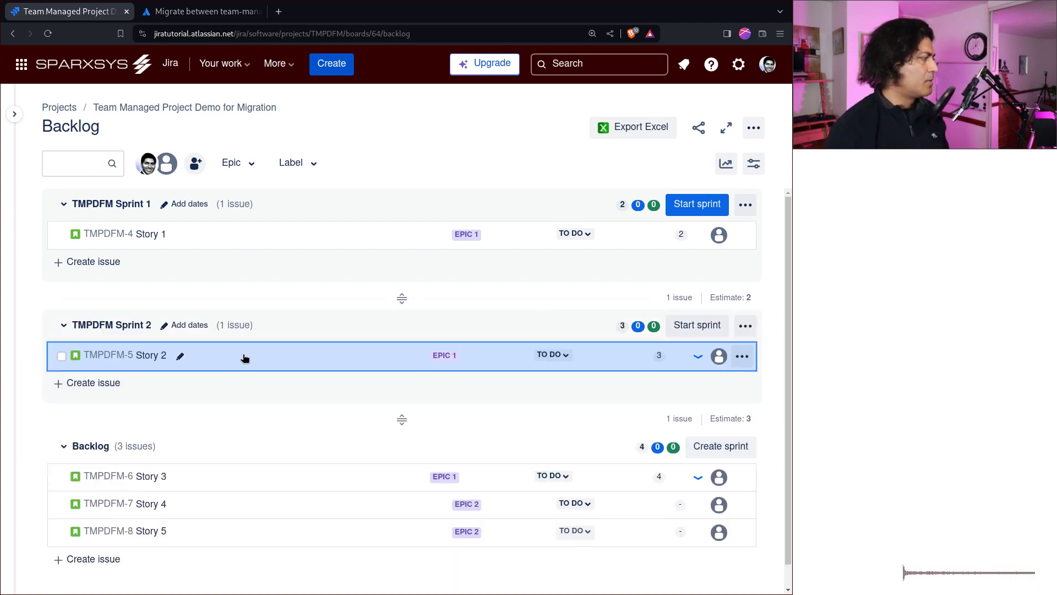
drag(207, 475, 229, 370)
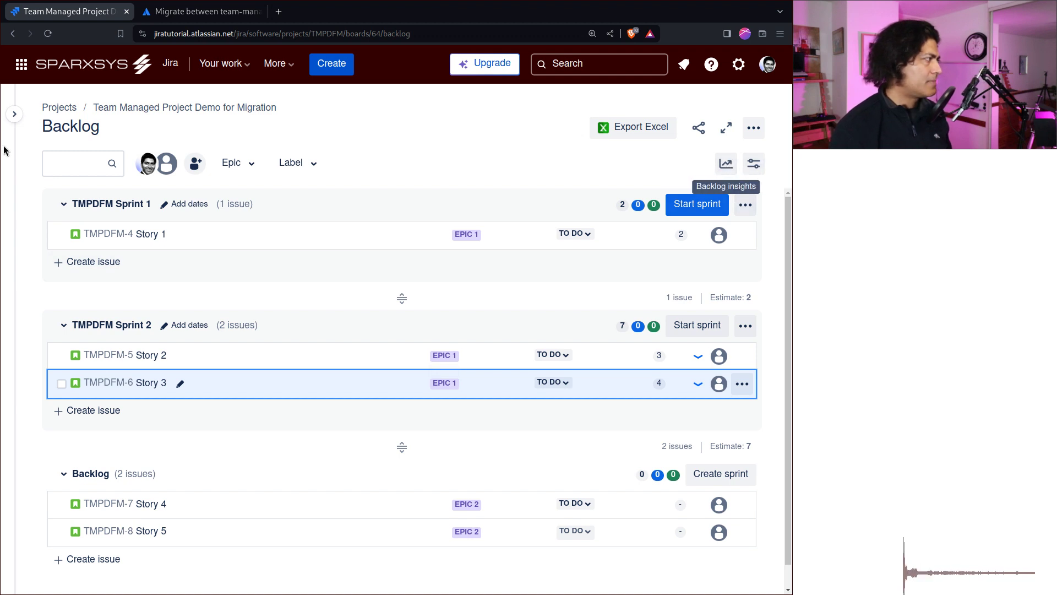
Show the timeline with the stories of epic 1 and Epic 2 expanded, and capture a screenshot of it.
mouse_move(4, 150)
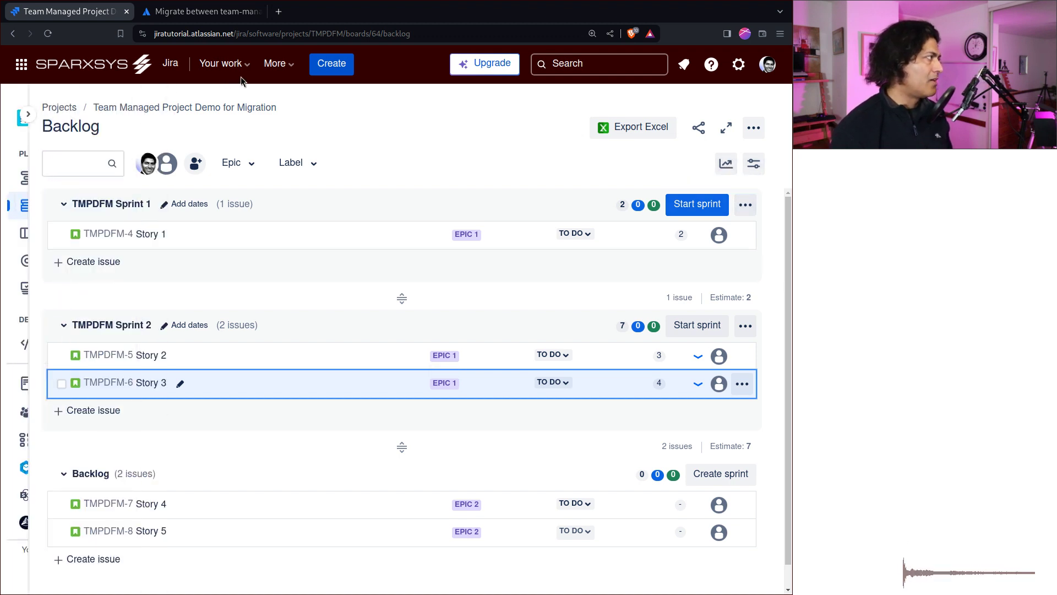
mouse_move(11, 133)
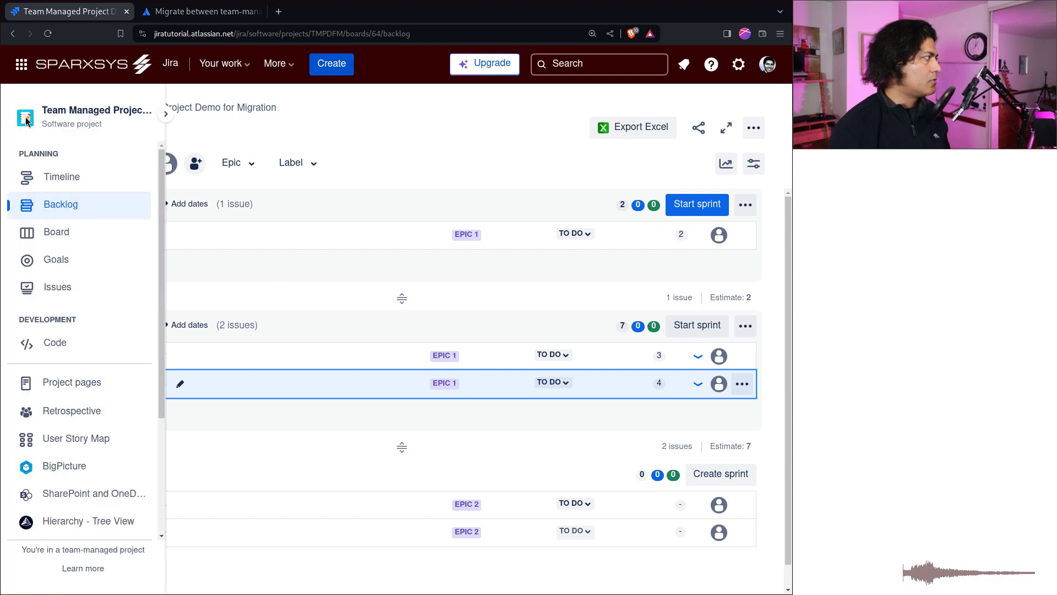
click(55, 184)
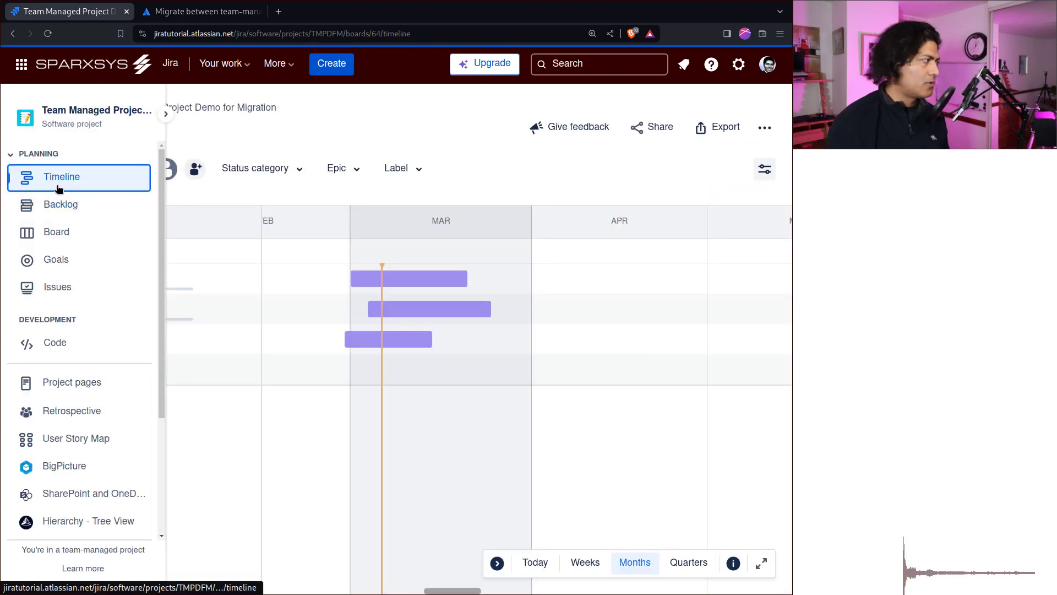
click(50, 279)
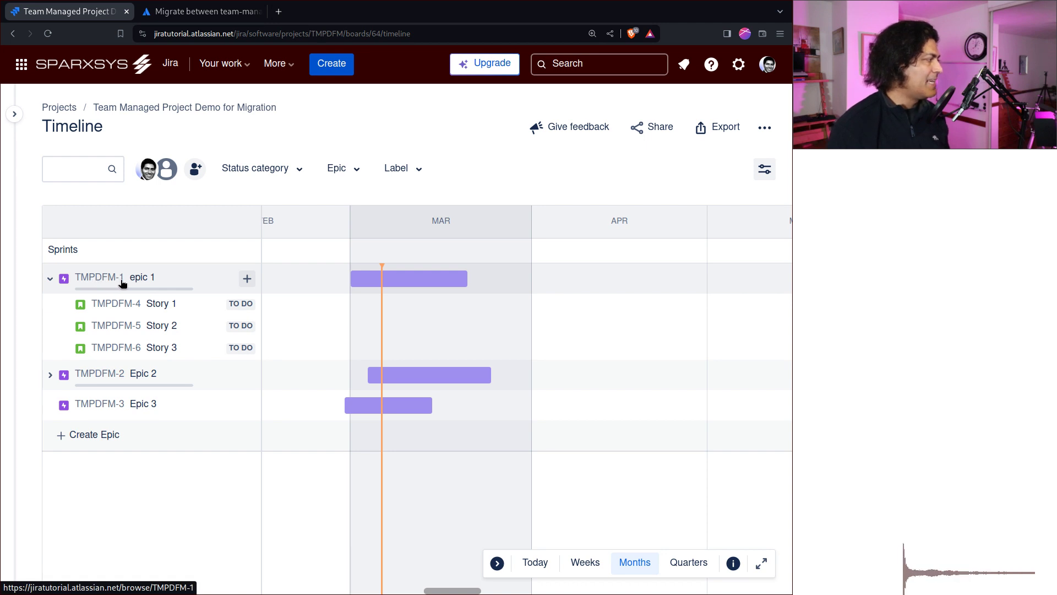
click(50, 375)
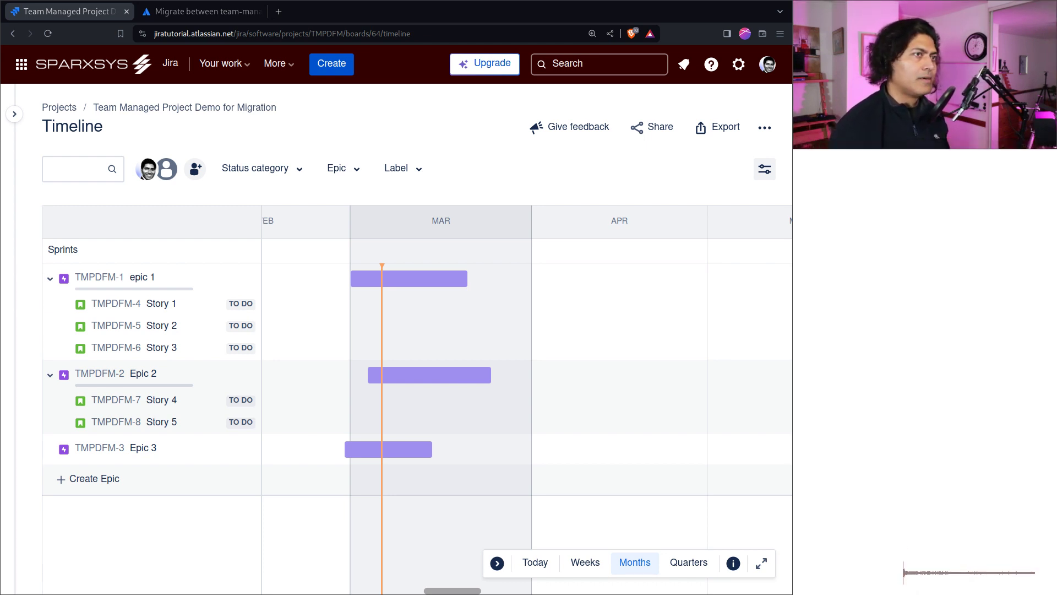
key(Print)
drag(20, 91, 594, 507)
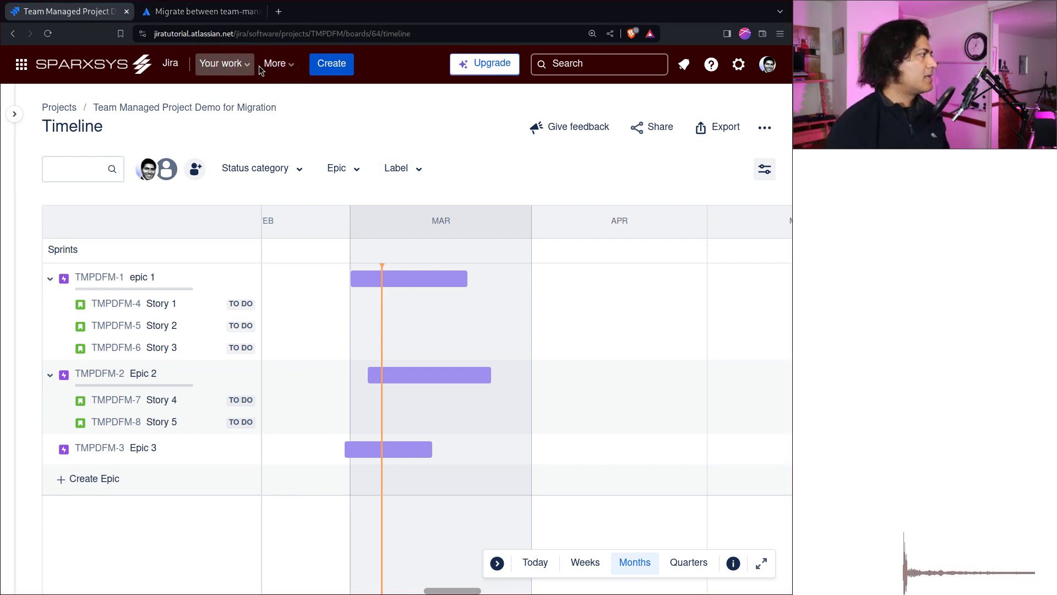
Start creating a project from the Scrum software template with the company-managed type, up to the project details form.
click(280, 71)
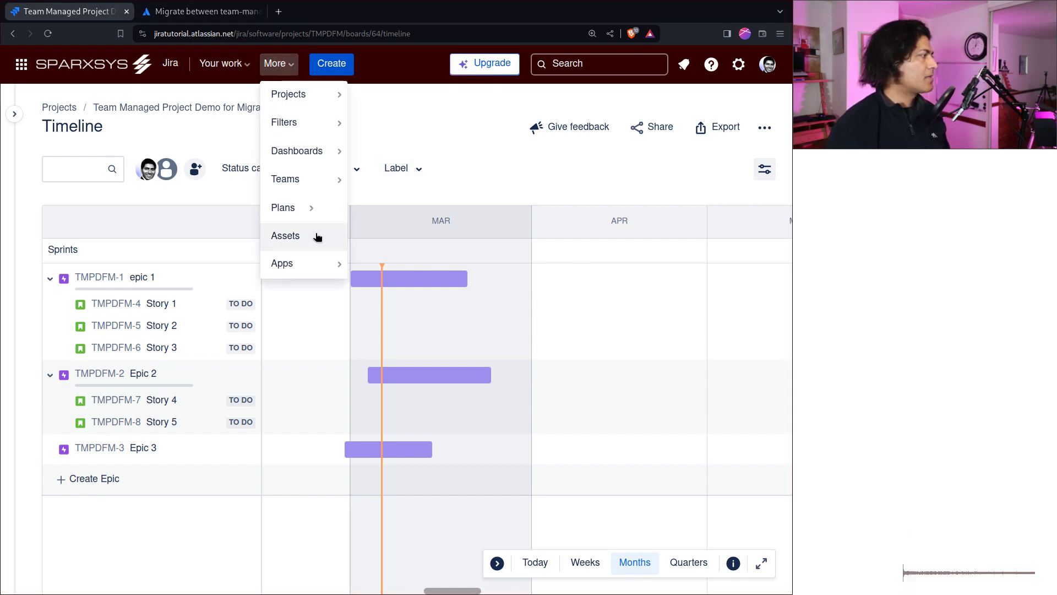
click(336, 94)
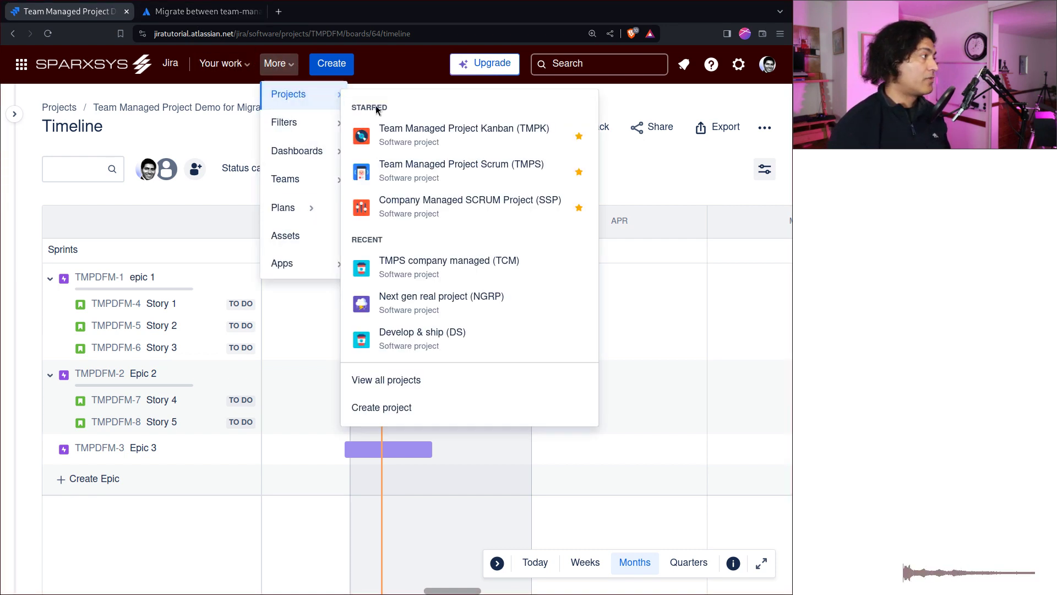
click(386, 406)
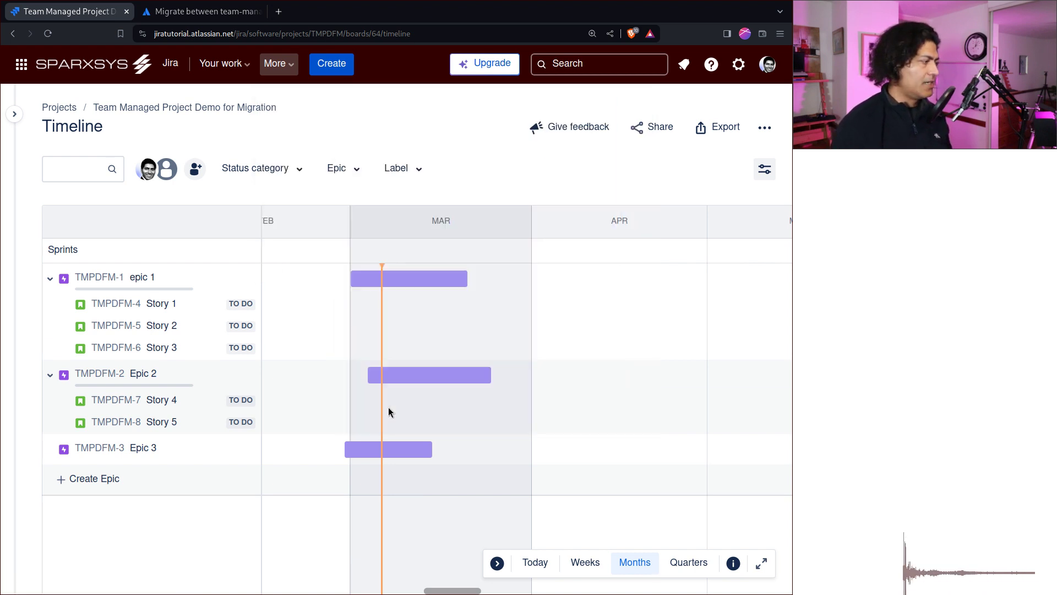
click(432, 382)
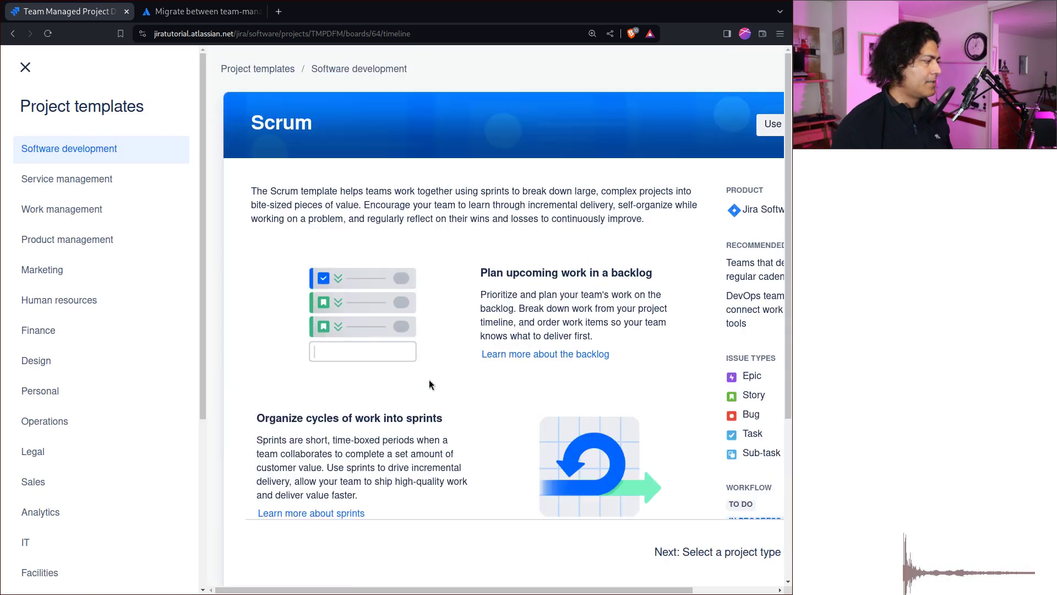
scroll(628, 479, down, 5)
scroll(661, 512, right, 2)
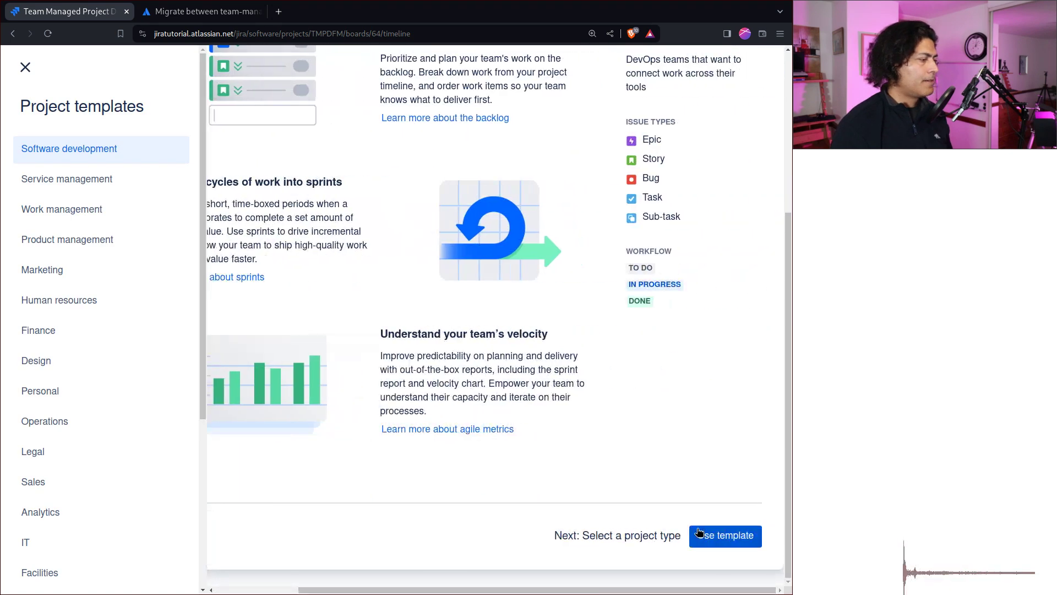
click(698, 533)
click(551, 552)
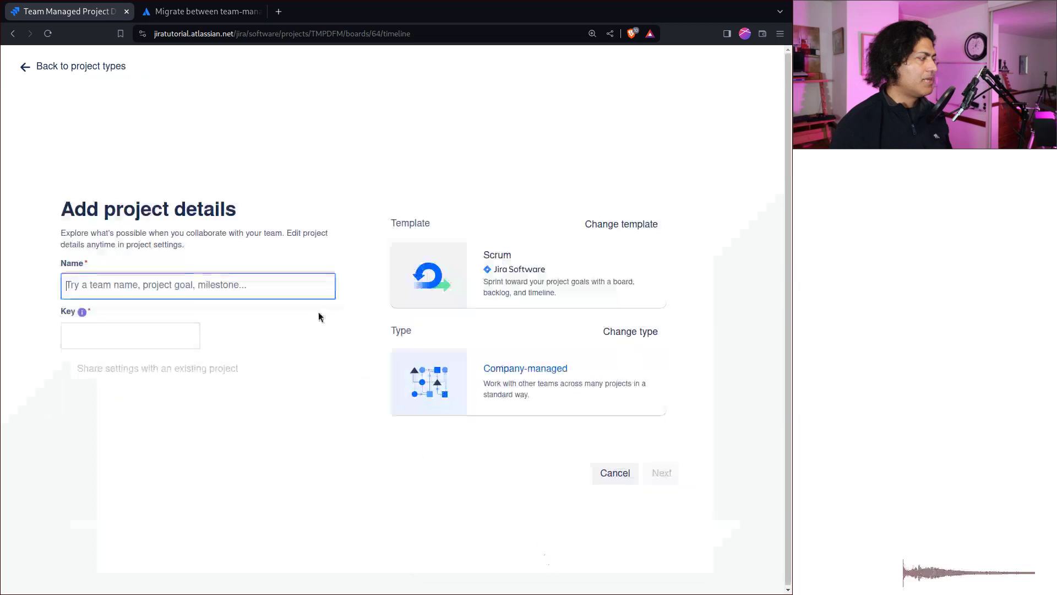
Name the project Target Company Managed and finish creating it without connecting Bitbucket or Confluence.
text(Target Compo)
text(ny Managef)
key(BackSpace)
text(d)
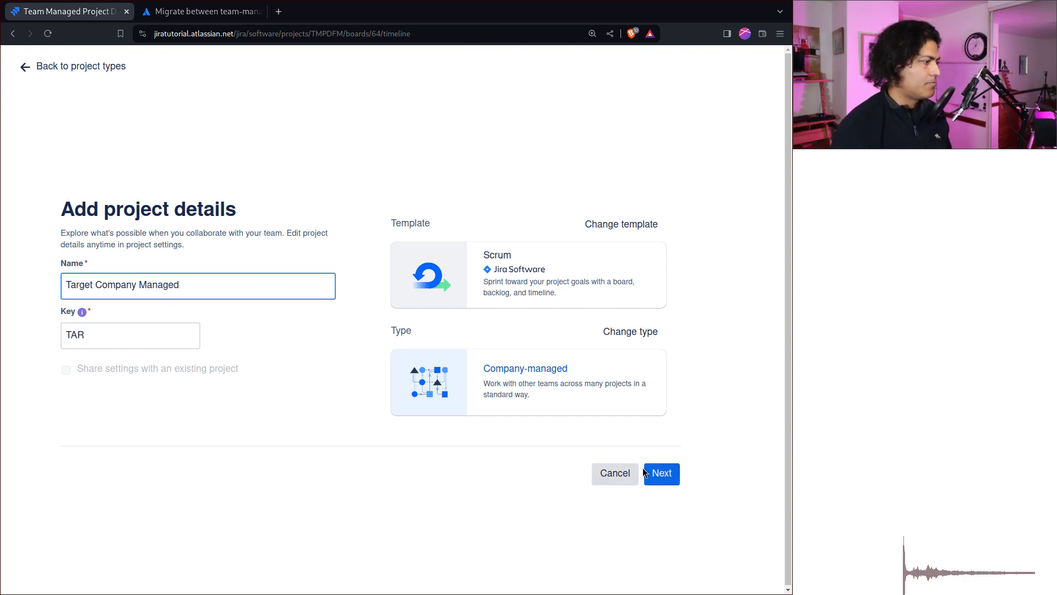
click(663, 474)
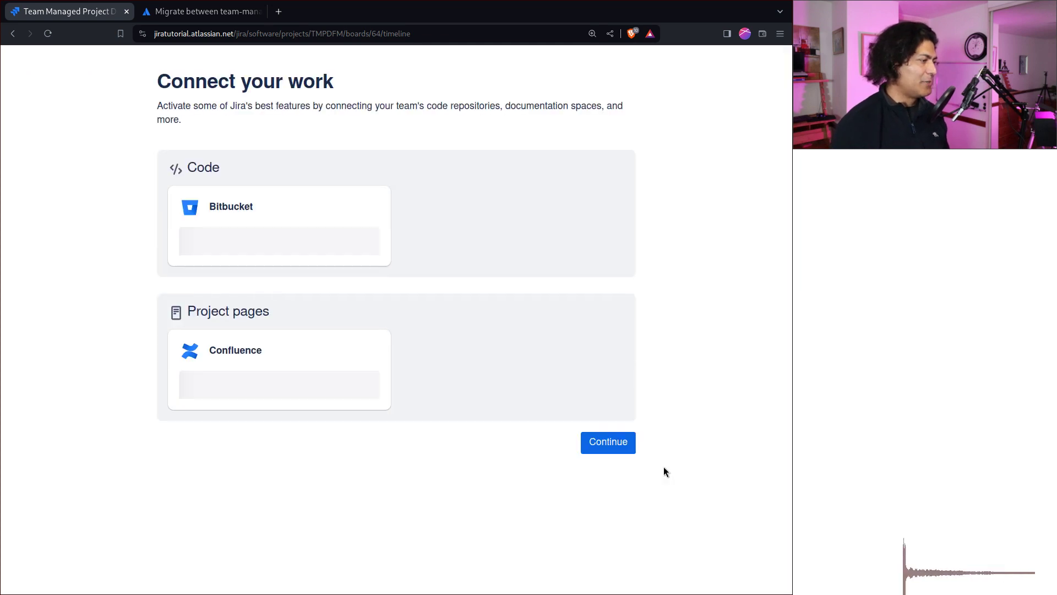
click(616, 444)
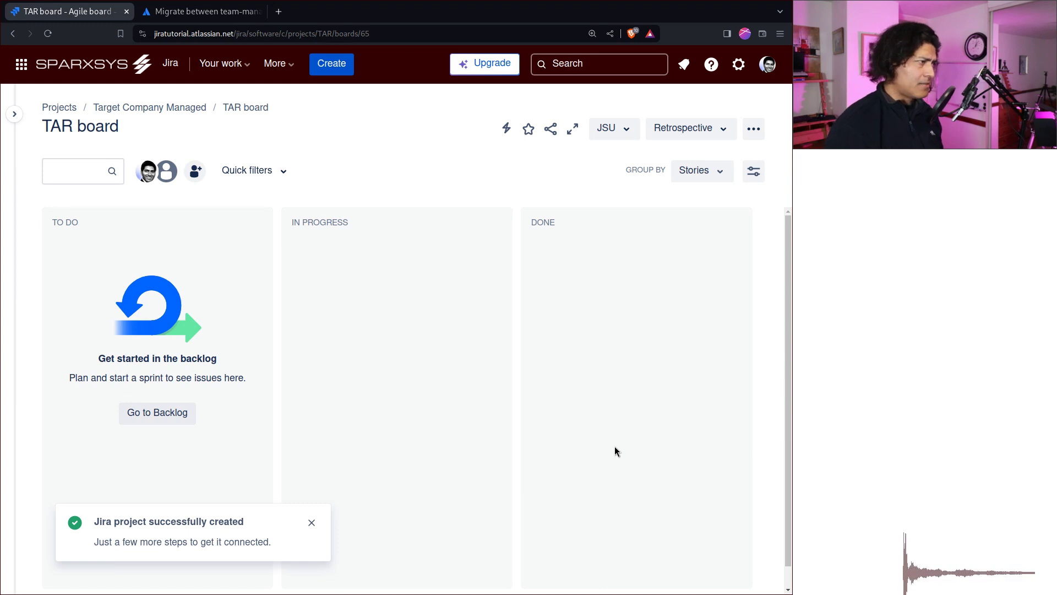
Dismiss the project creation notification and open the search page listing all issues.
click(638, 64)
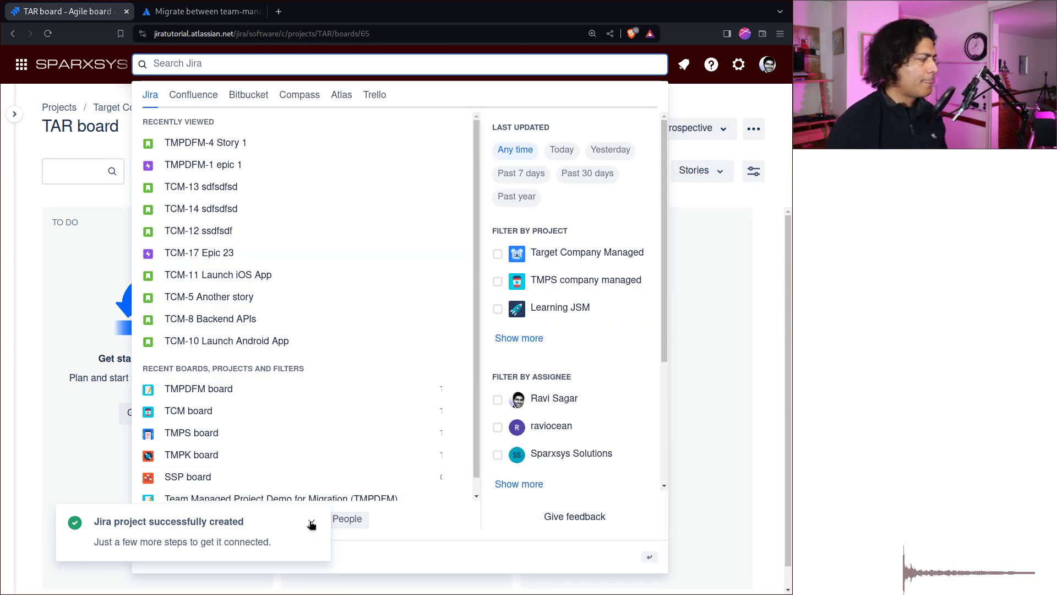
click(310, 524)
click(589, 64)
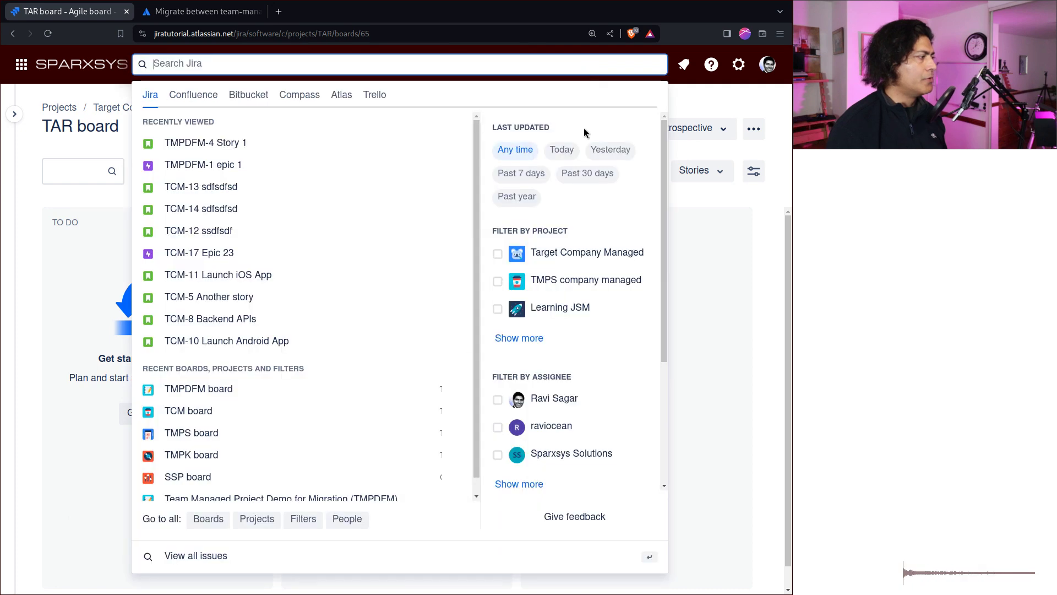
click(209, 555)
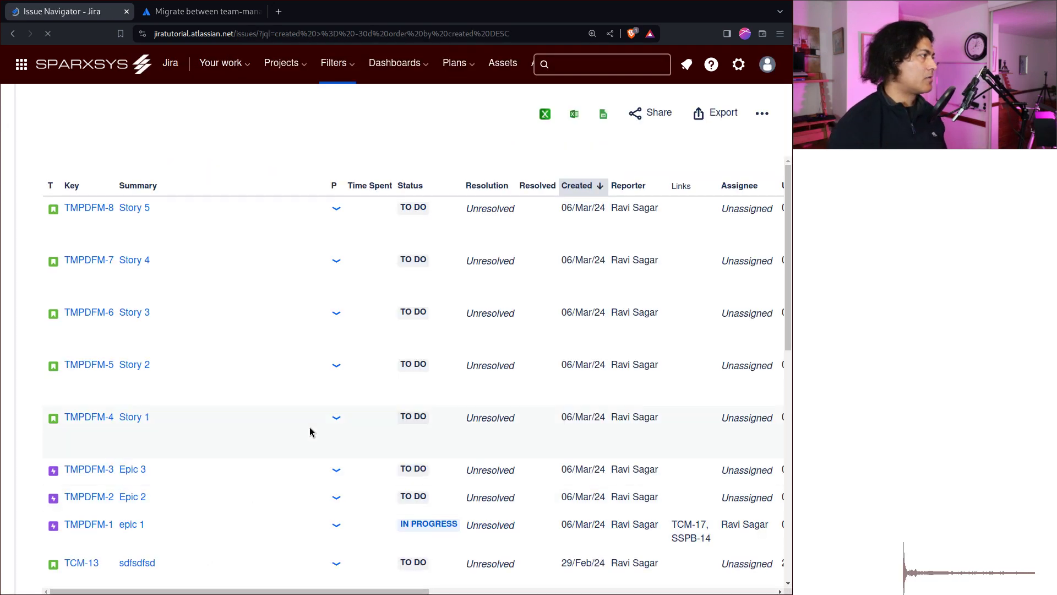
mouse_move(29, 147)
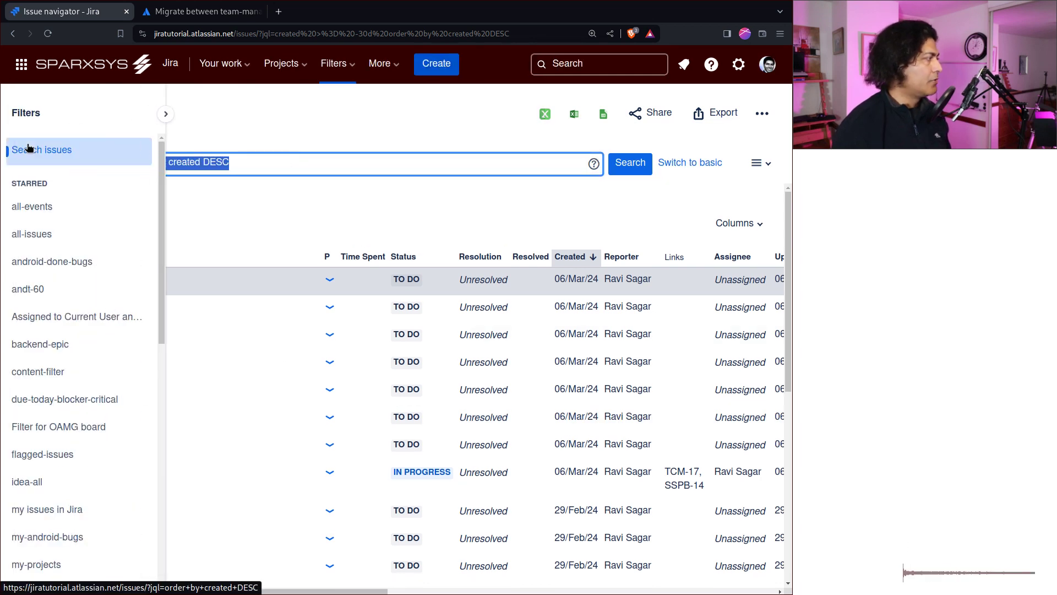
Search for issues with the JQL query project = "Team Managed Project Demo for Migration".
text(project)
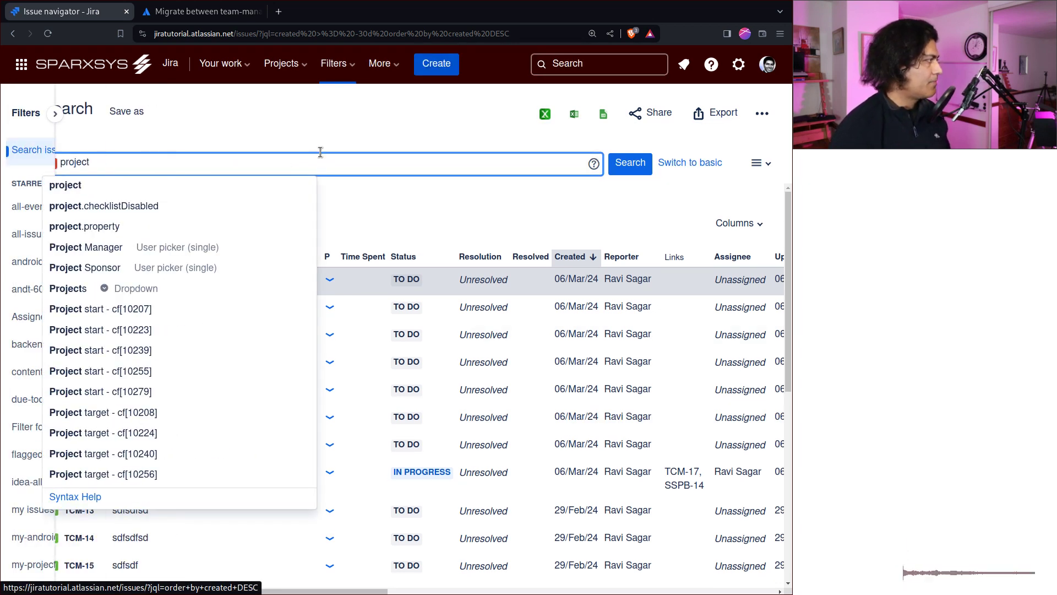
click(140, 179)
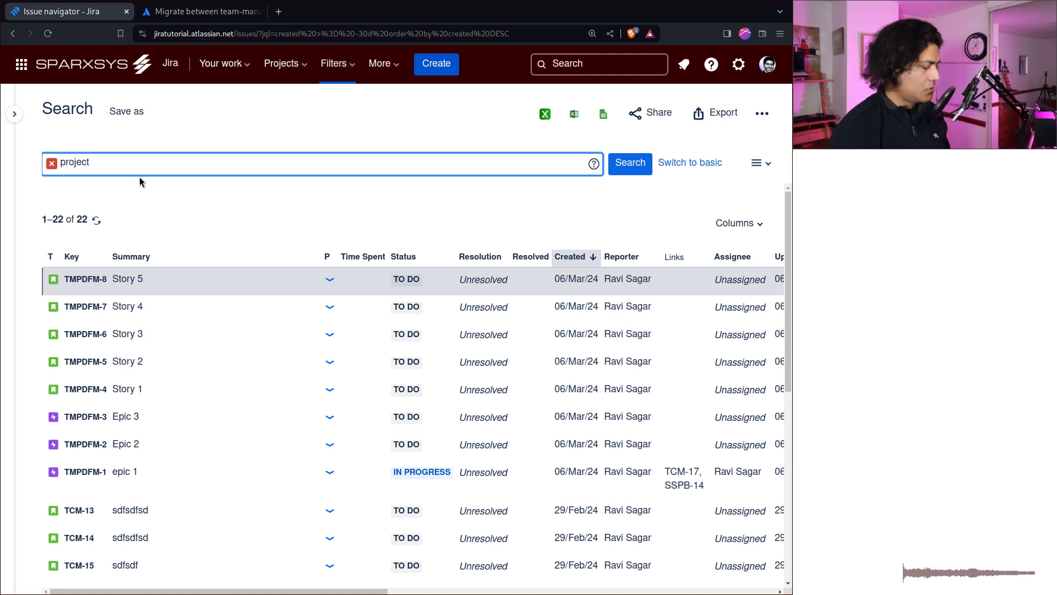
text(= TMP)
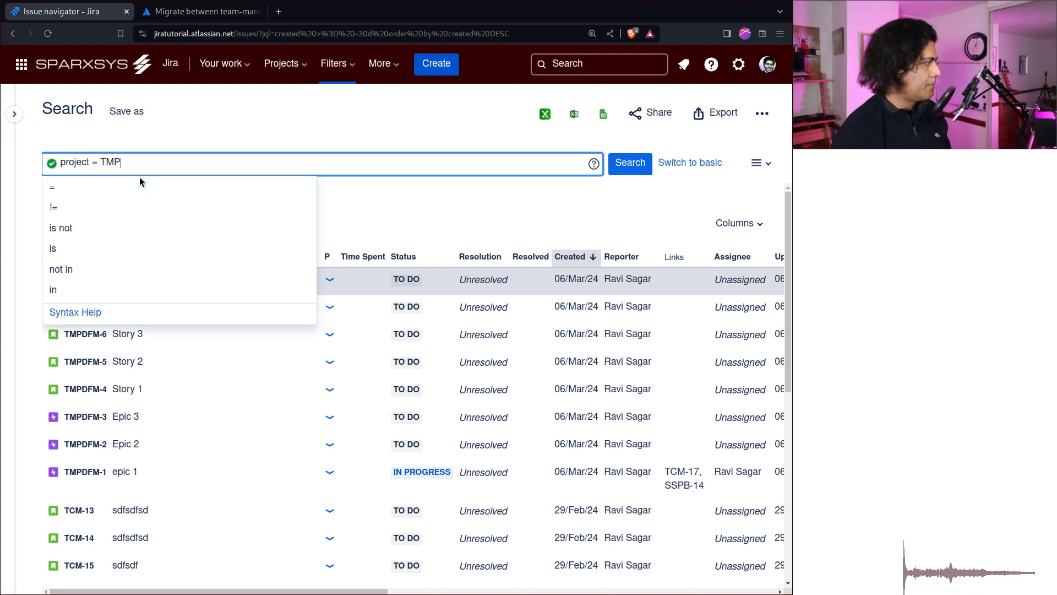
text(D)
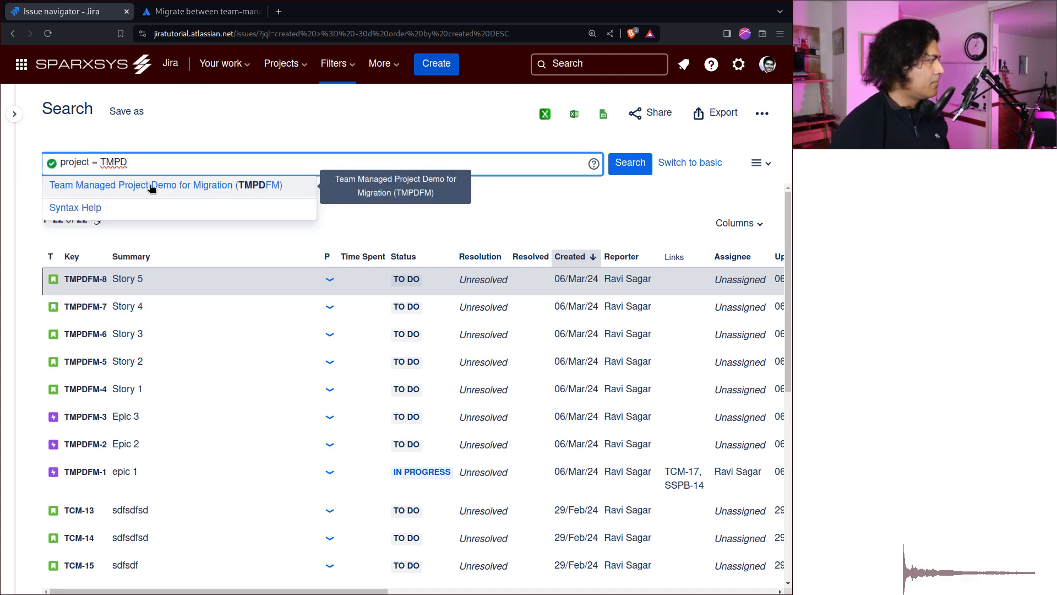
click(148, 183)
click(625, 168)
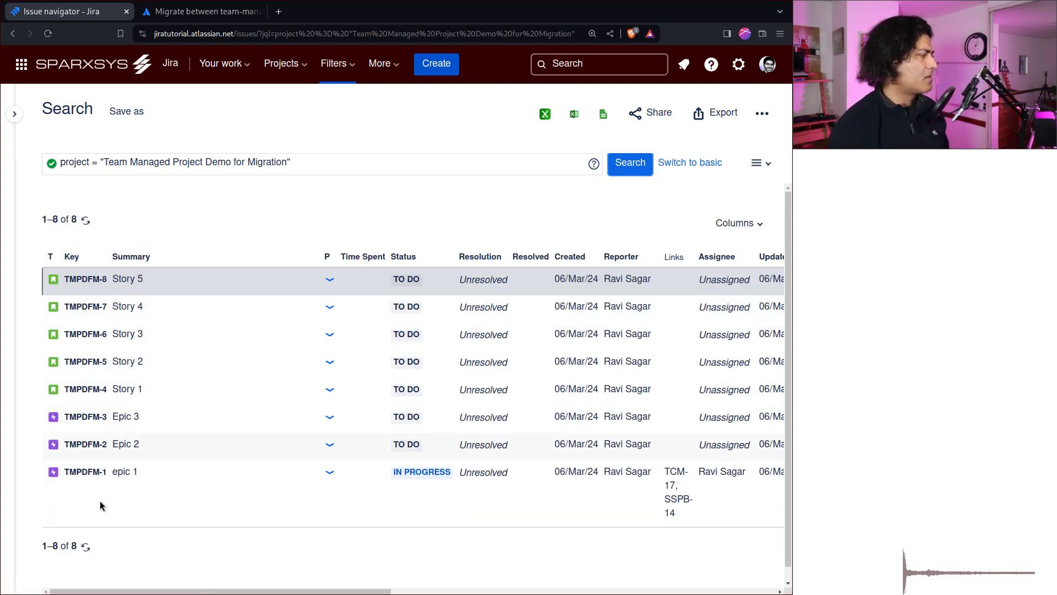
Start a bulk change on all issues found, select every issue, and choose the Move Issues operation.
click(762, 114)
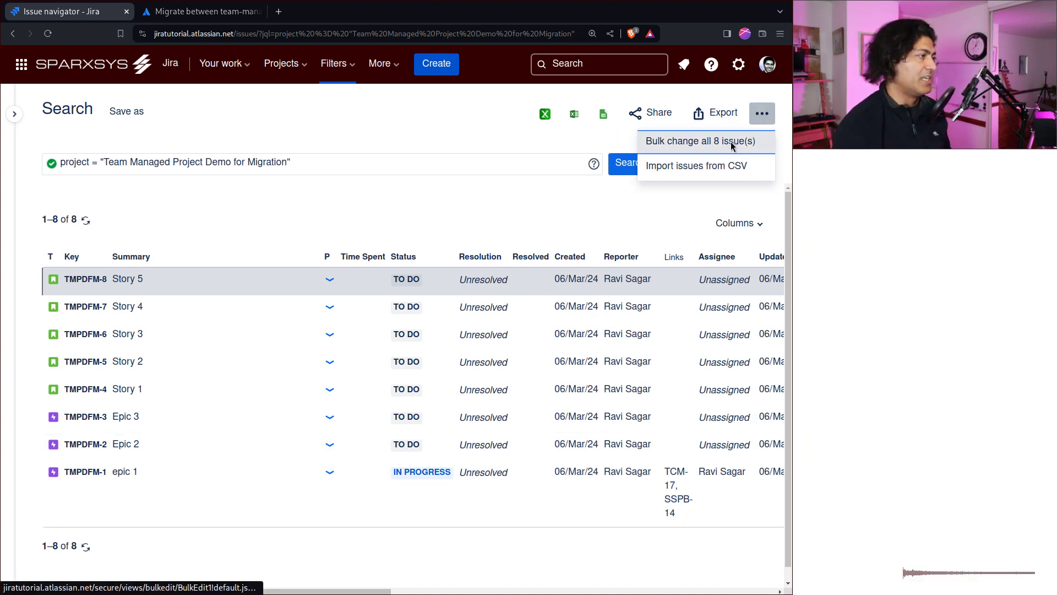
click(733, 142)
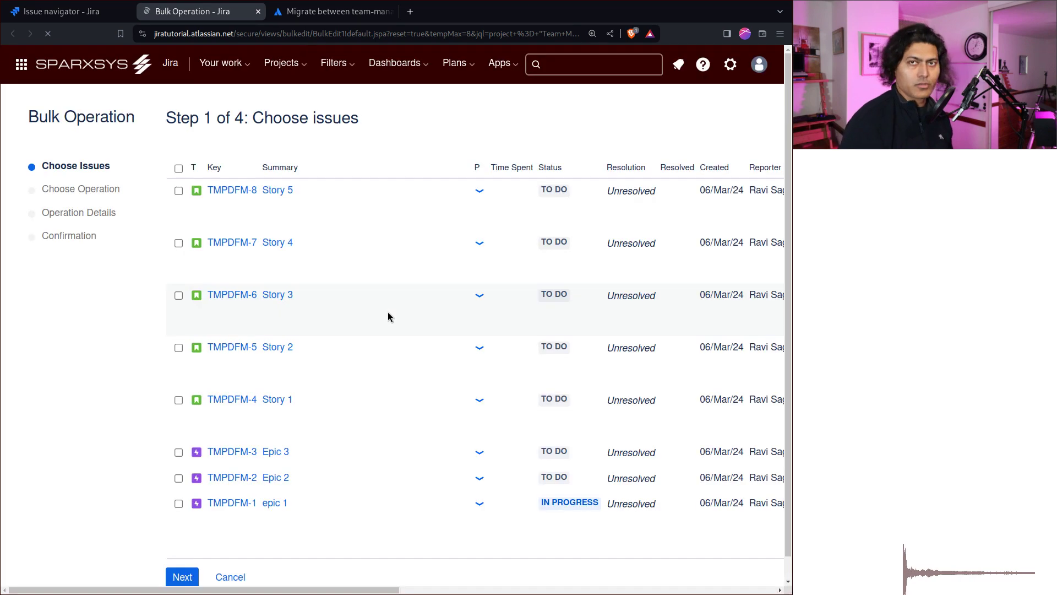
click(179, 168)
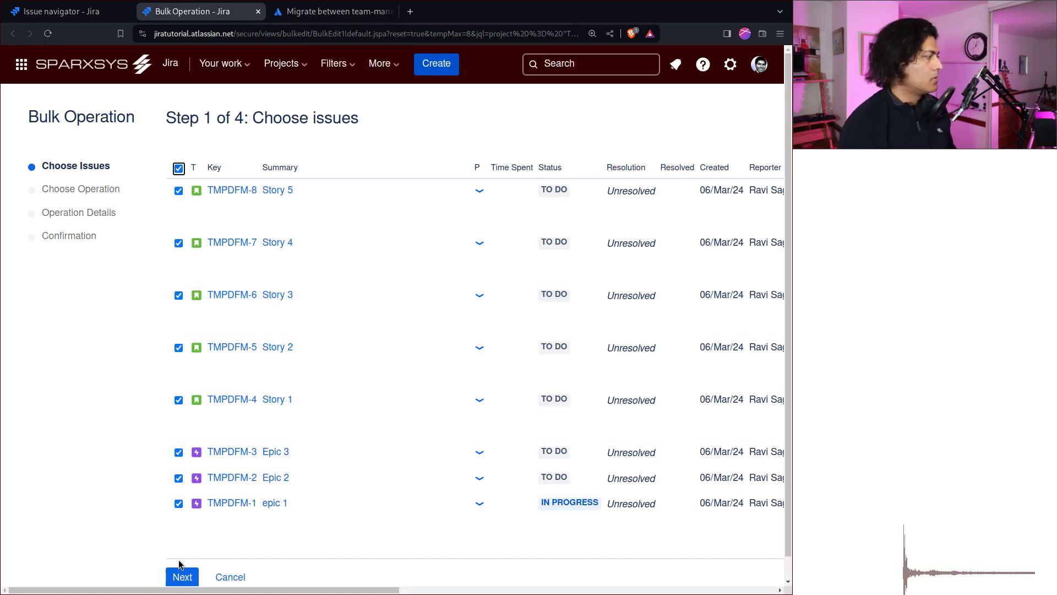
click(184, 577)
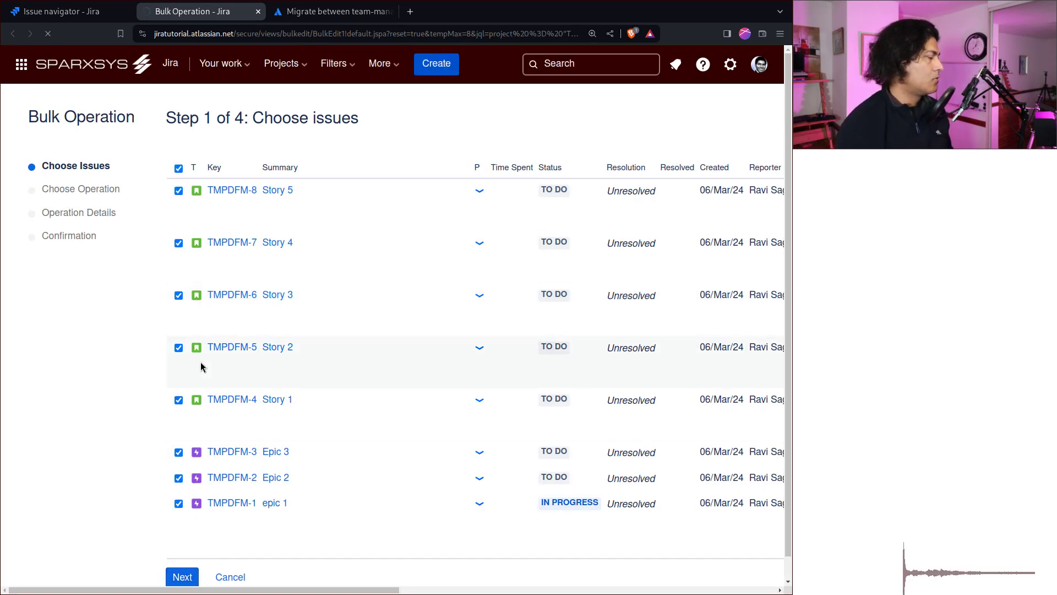
click(223, 242)
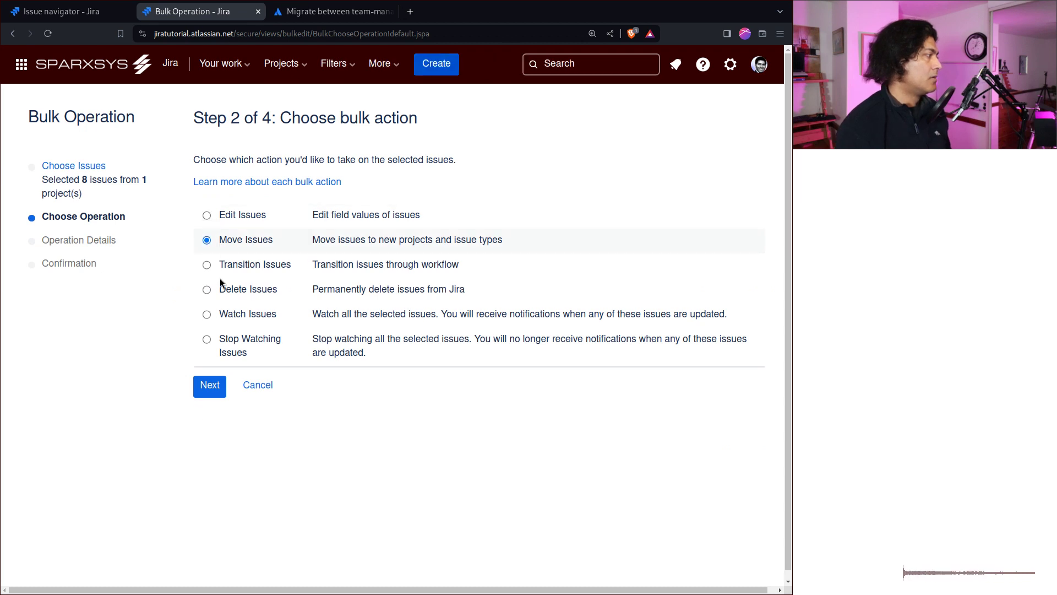
click(208, 387)
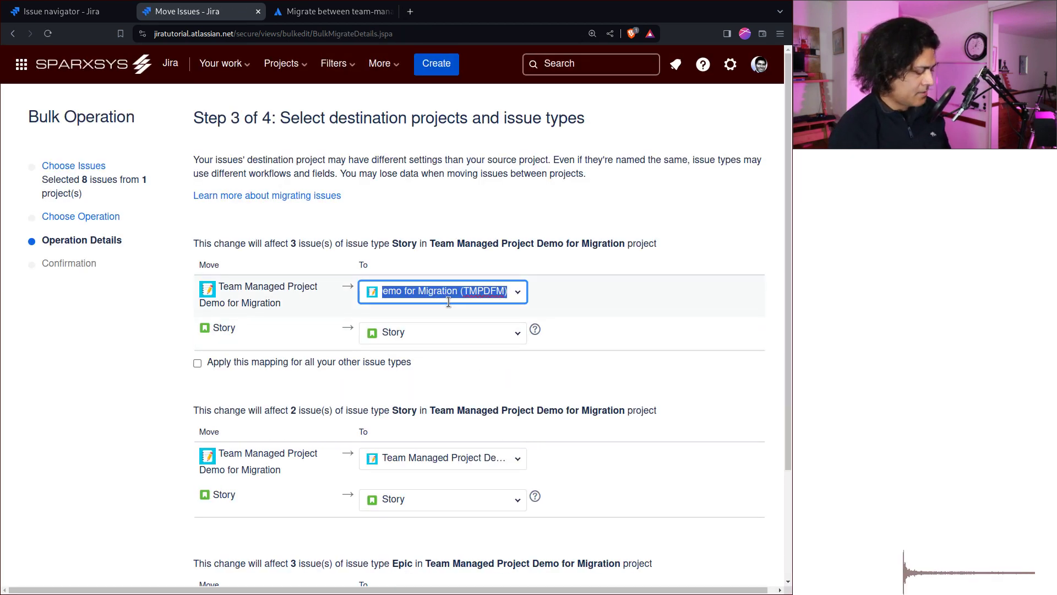
Set the destination project of both Story groups to Target Company Managed, keeping the Story issue type.
text(tar)
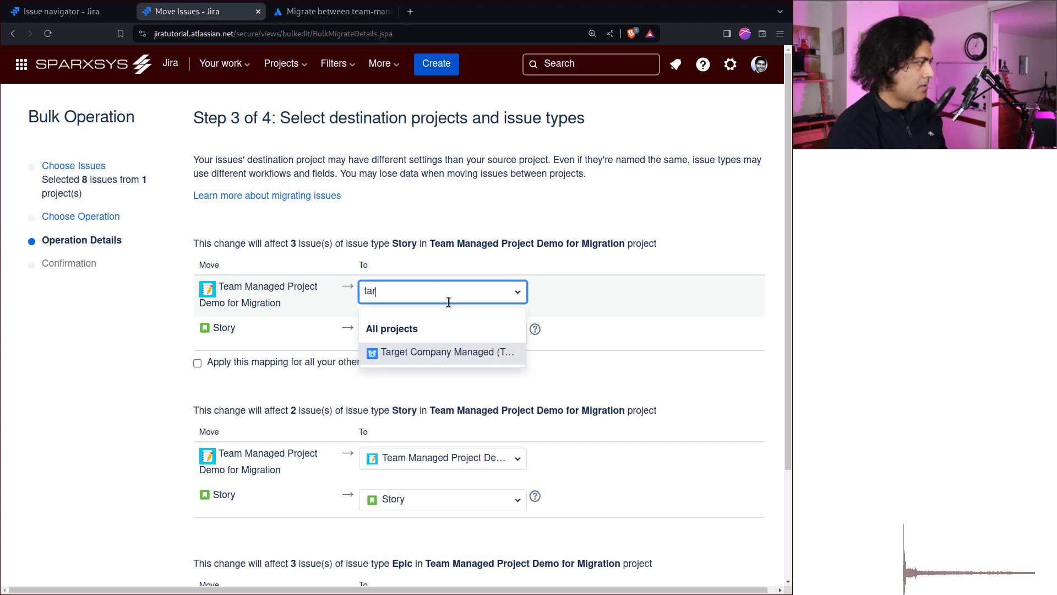
click(435, 355)
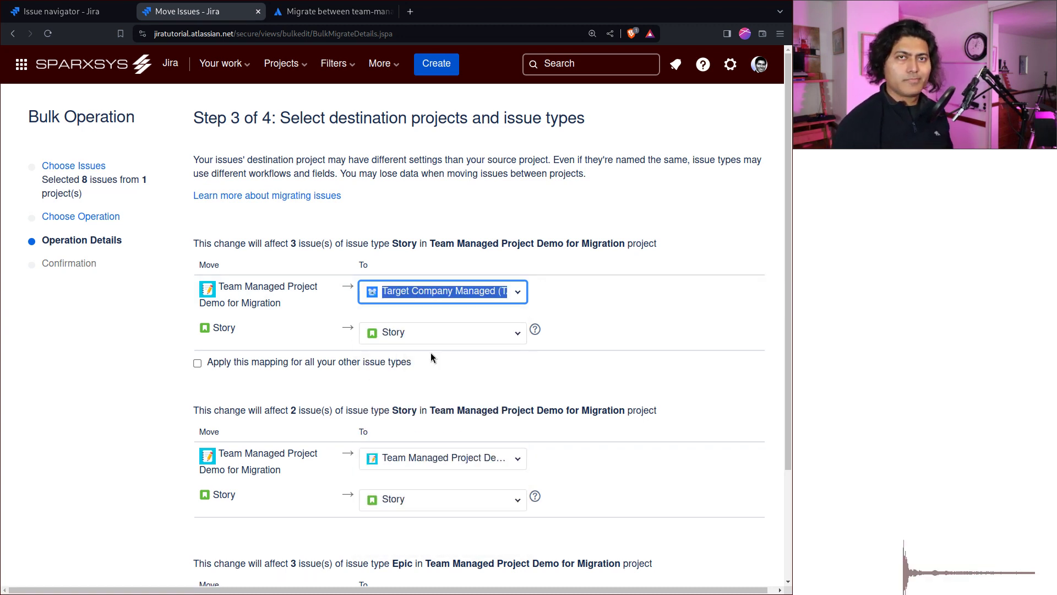
scroll(515, 365, down, 3)
click(424, 325)
text(targ)
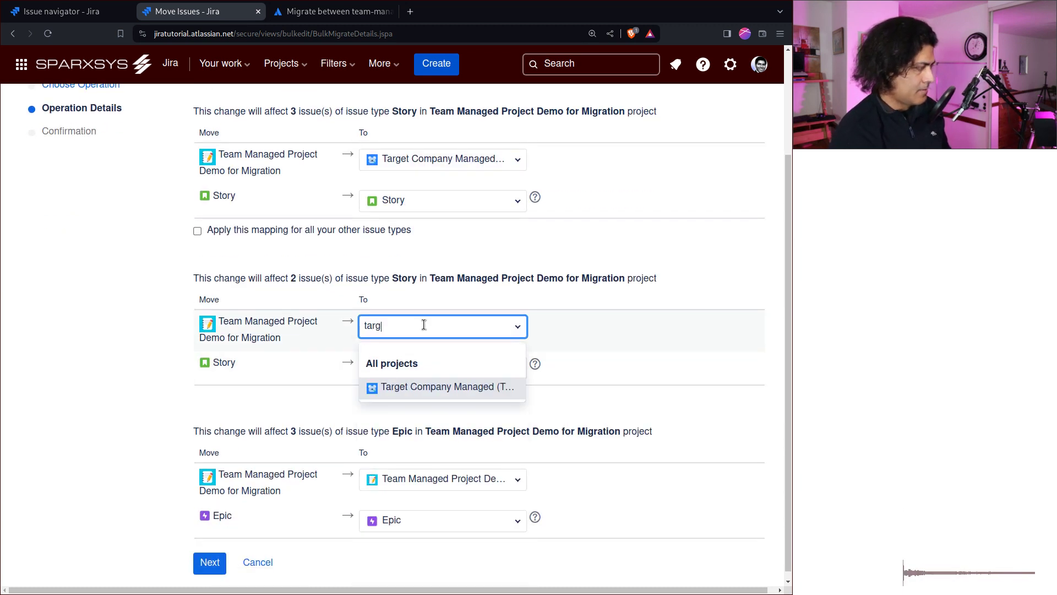
click(404, 385)
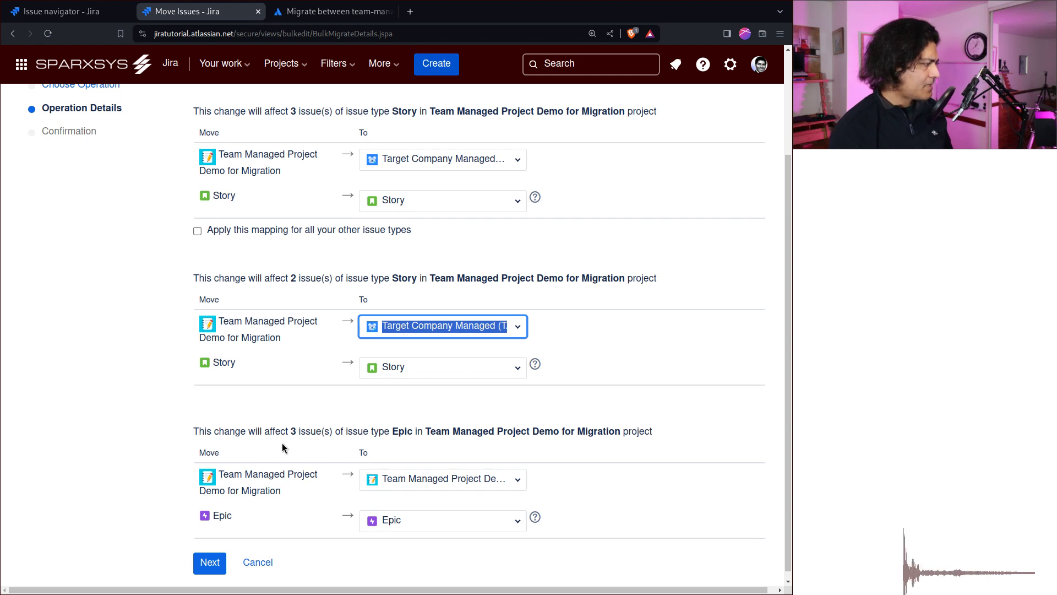
scroll(275, 435, down, 1)
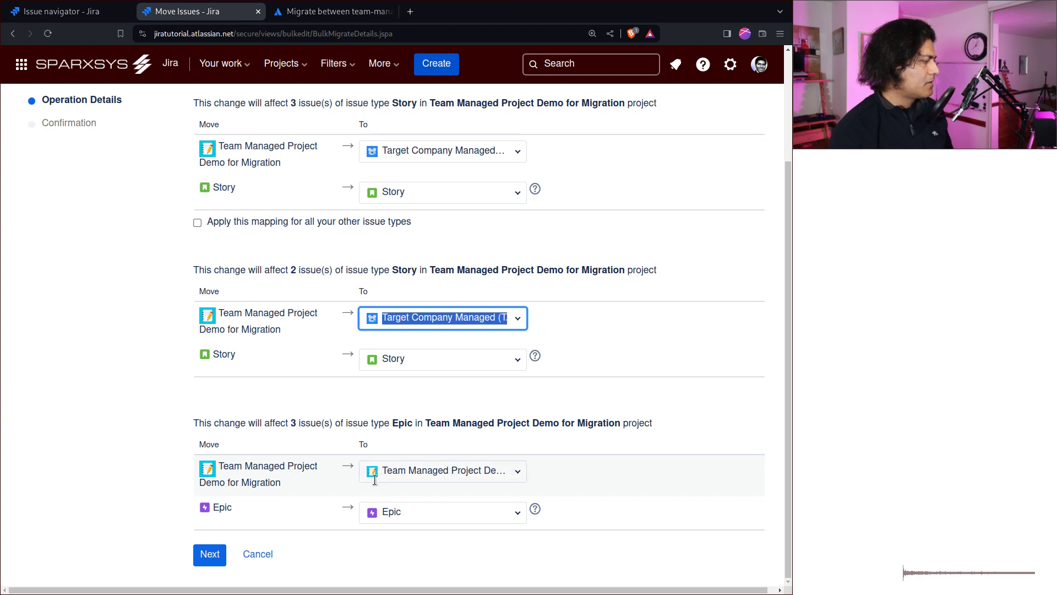
click(452, 472)
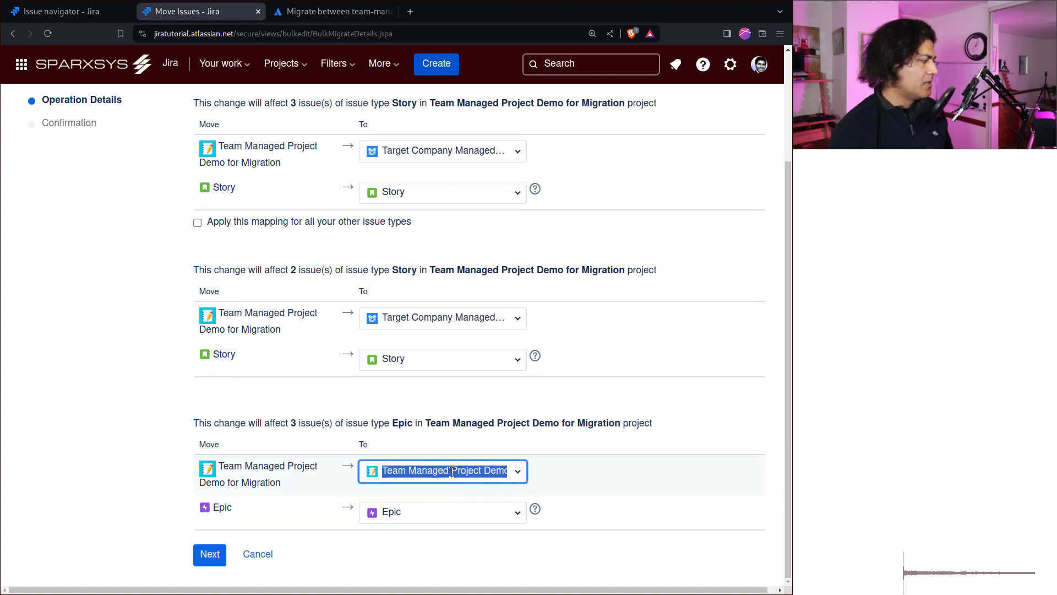
text(targ)
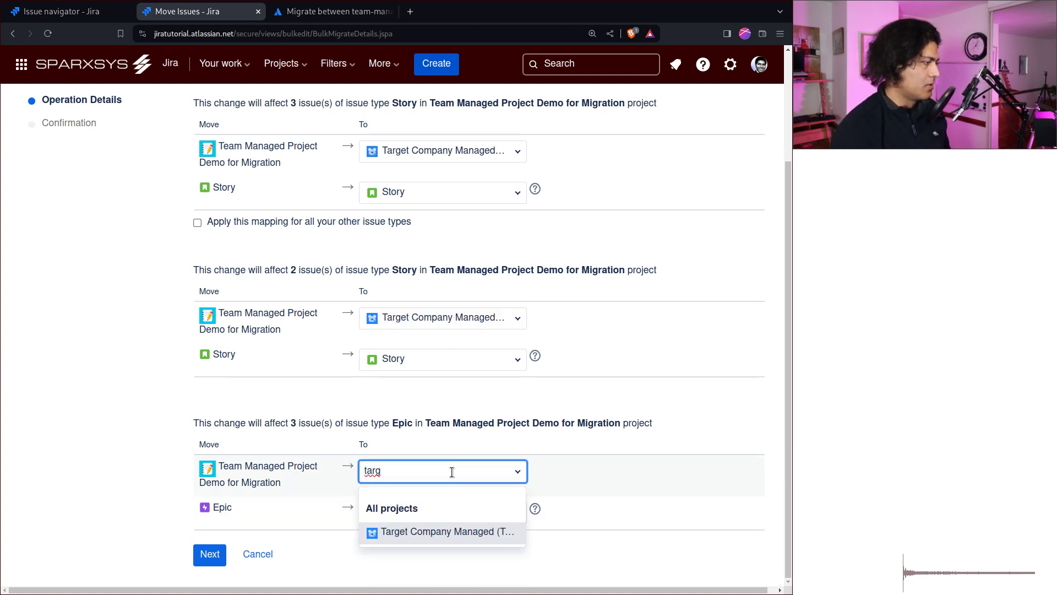
click(535, 357)
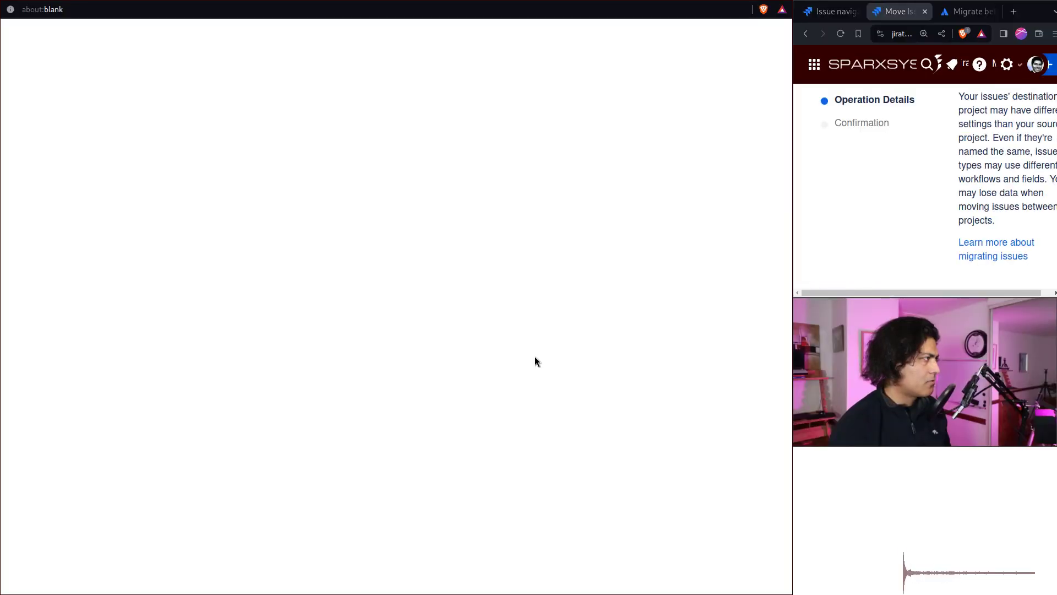
key(ctrl+w)
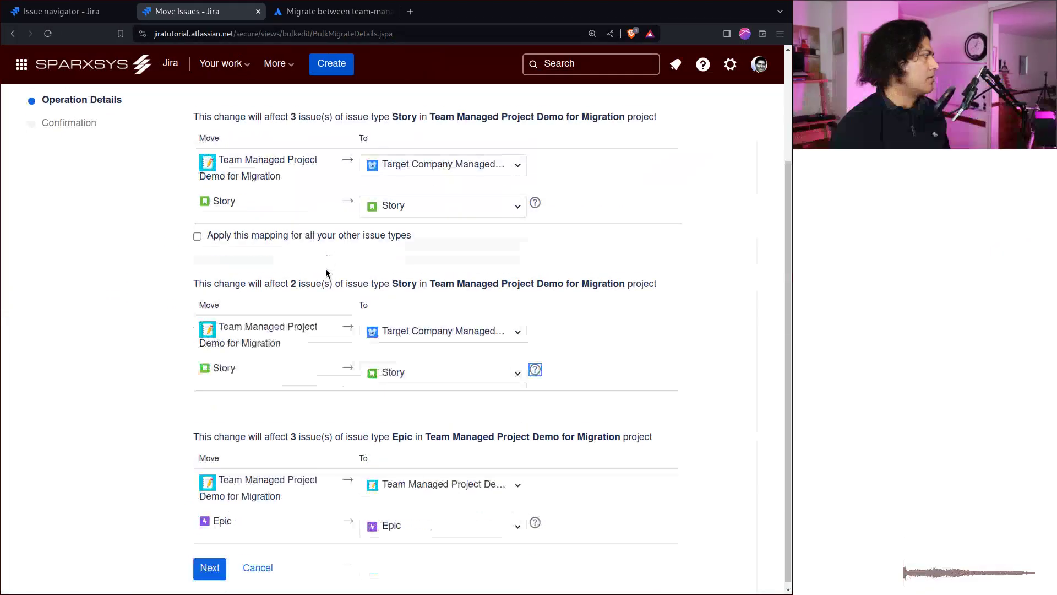
Map the Epic group to the Target Company Managed project with issue type Epic, and continue to the status mapping.
click(427, 479)
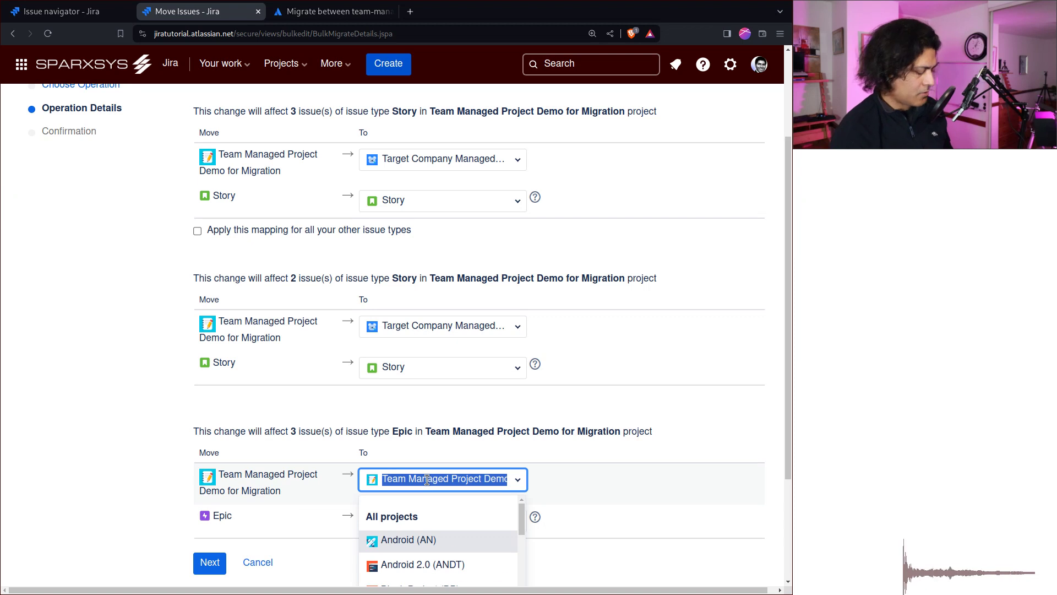
text(target)
key(Return)
click(402, 519)
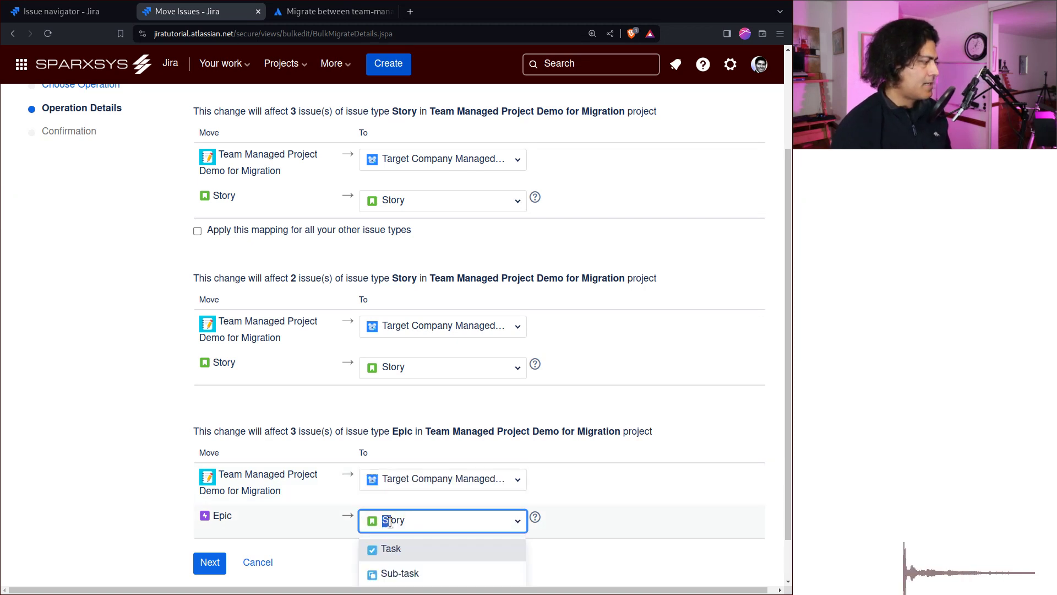
scroll(409, 535, down, 1)
click(402, 571)
click(672, 531)
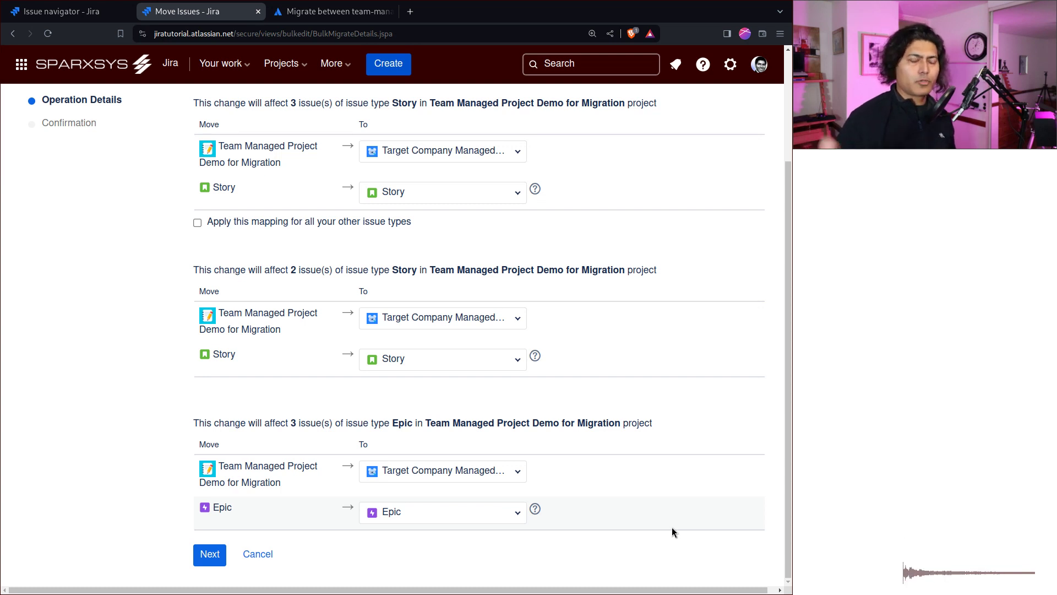
scroll(376, 289, up, 4)
scroll(376, 287, down, 4)
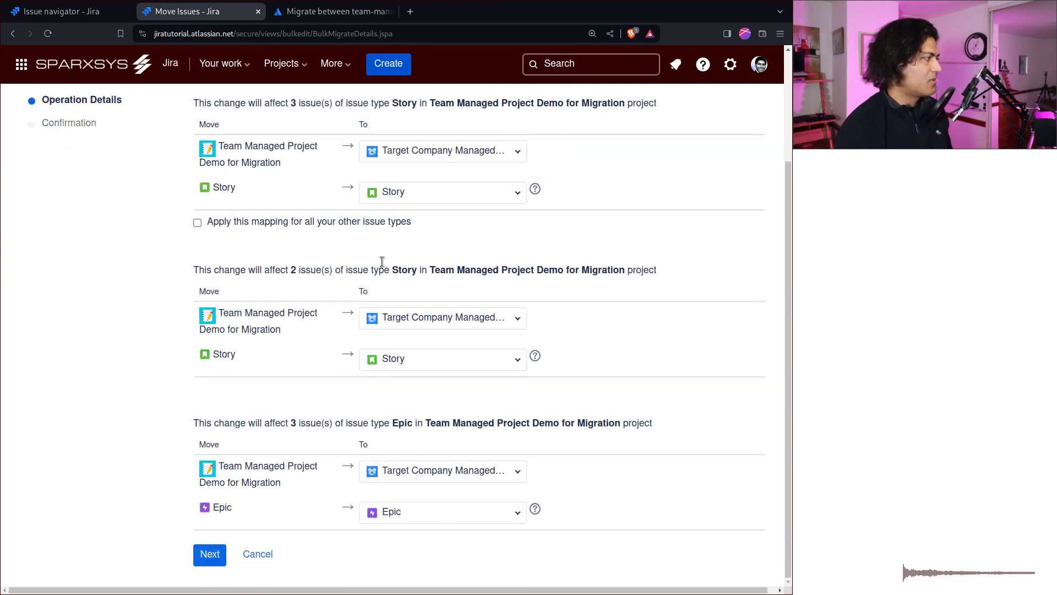
click(204, 554)
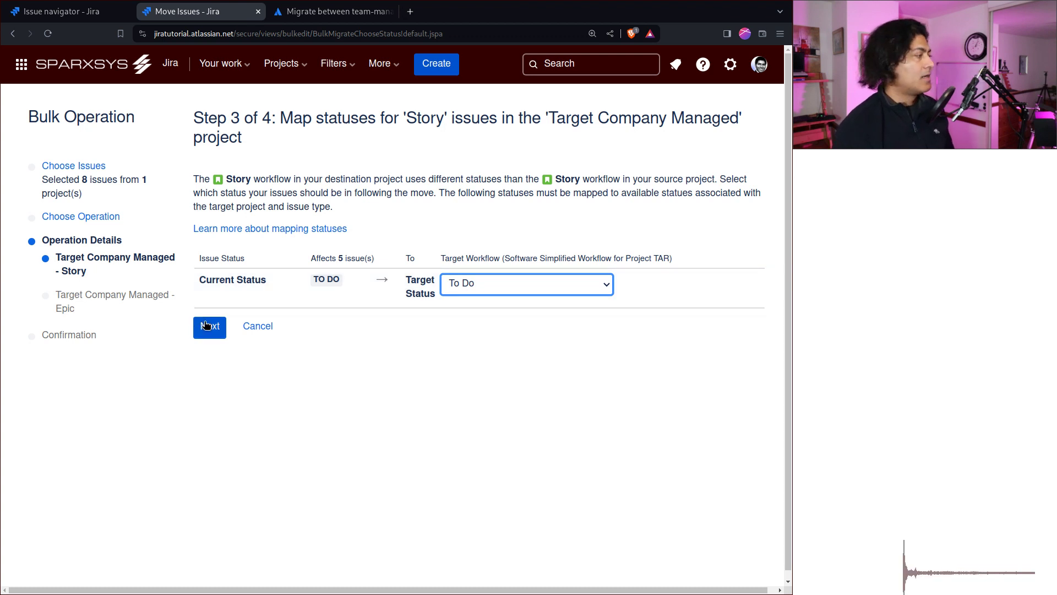
Map the stories' current To Do status to the To Do target status and continue to the field updates.
click(517, 282)
click(708, 341)
click(209, 327)
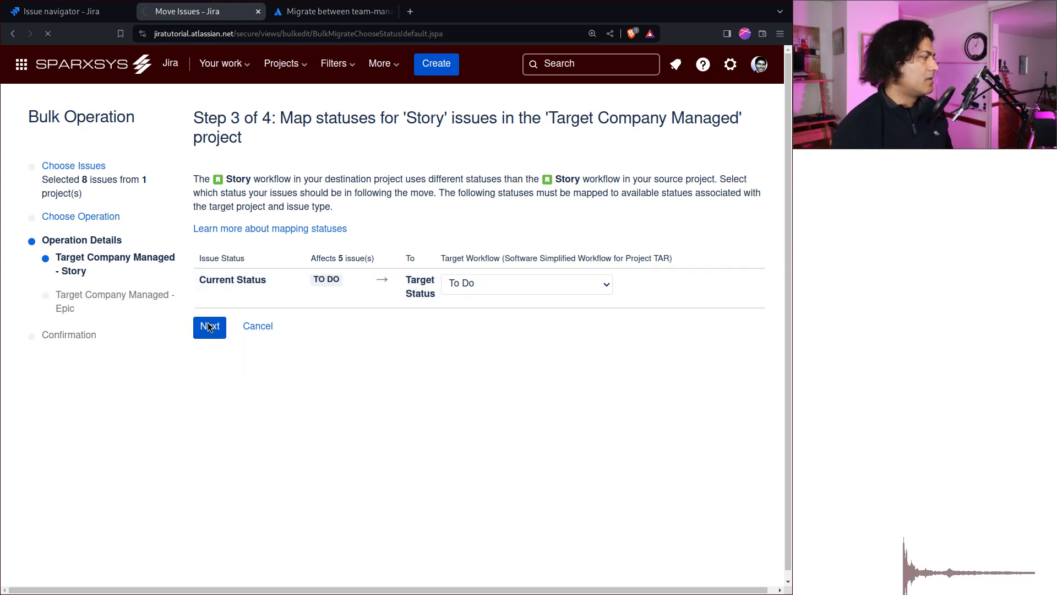
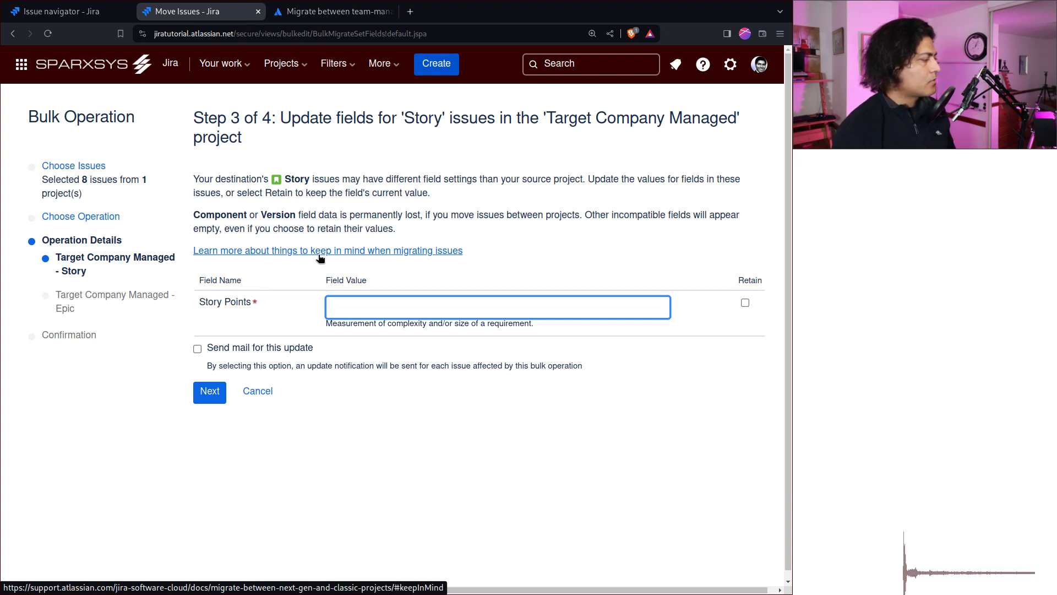
Switch to the Atlassian migration documentation and search it for "story" to examine how story points are handled.
click(334, 13)
key(ctrl+f)
text(story)
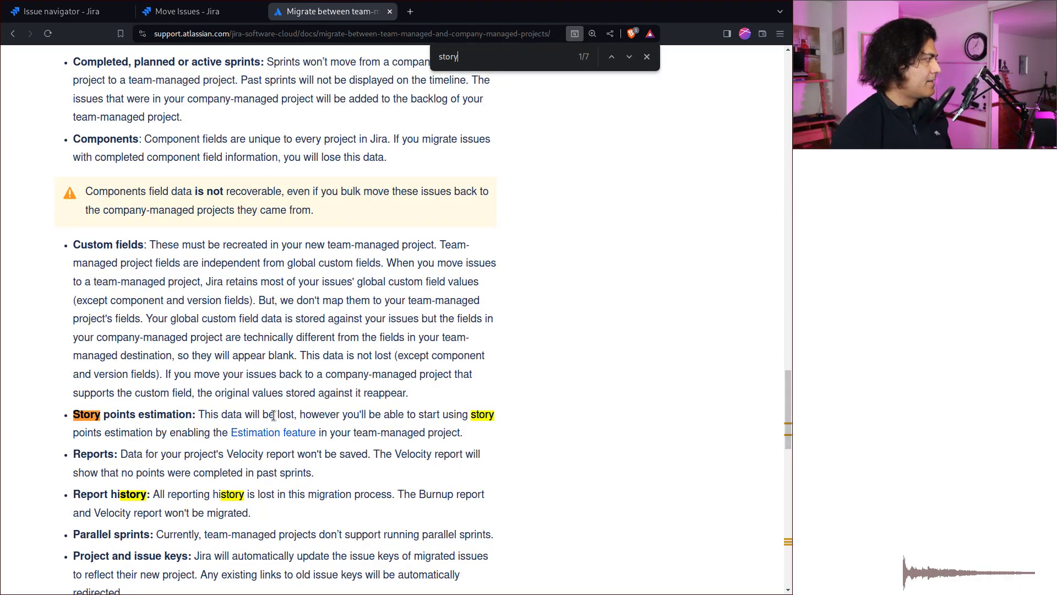
Examine the story points estimation note for migrating to company-managed, highlighting the Story points and Story point estimate field names.
scroll(359, 406, up, 3)
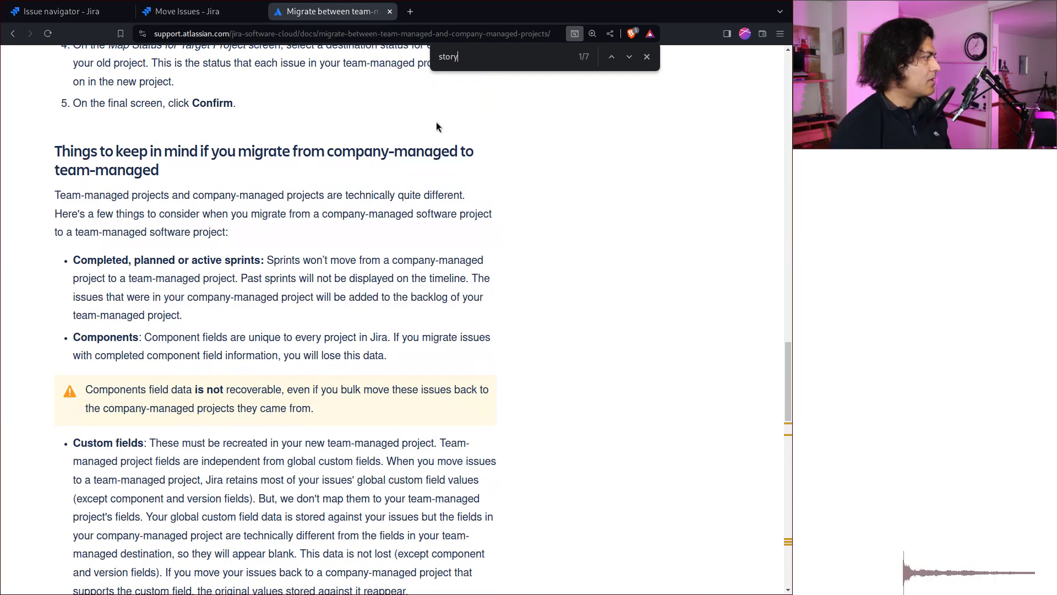
scroll(559, 262, down, 15)
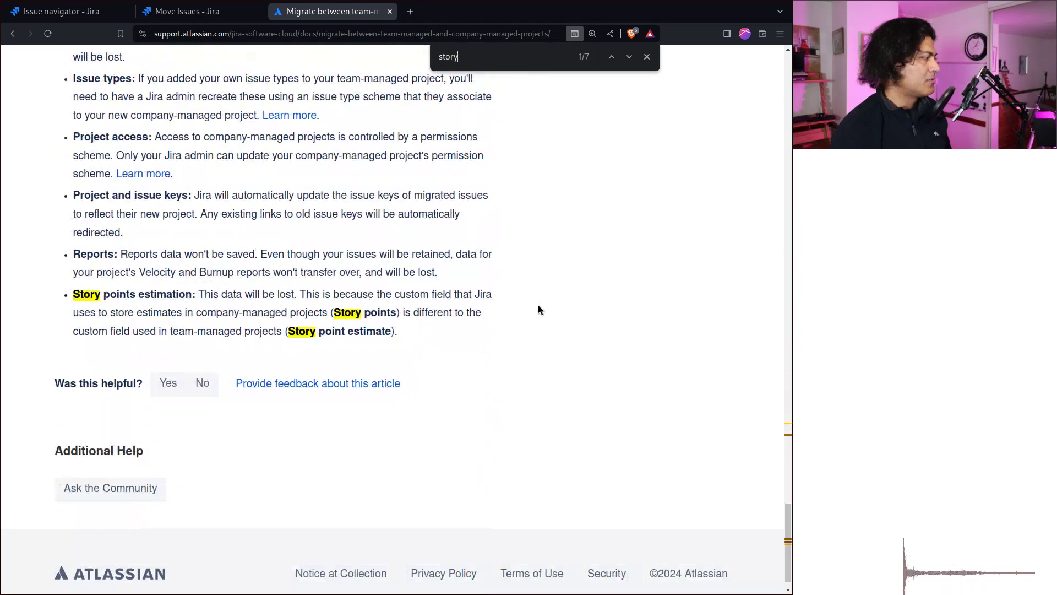
scroll(153, 309, up, 4)
scroll(193, 358, down, 4)
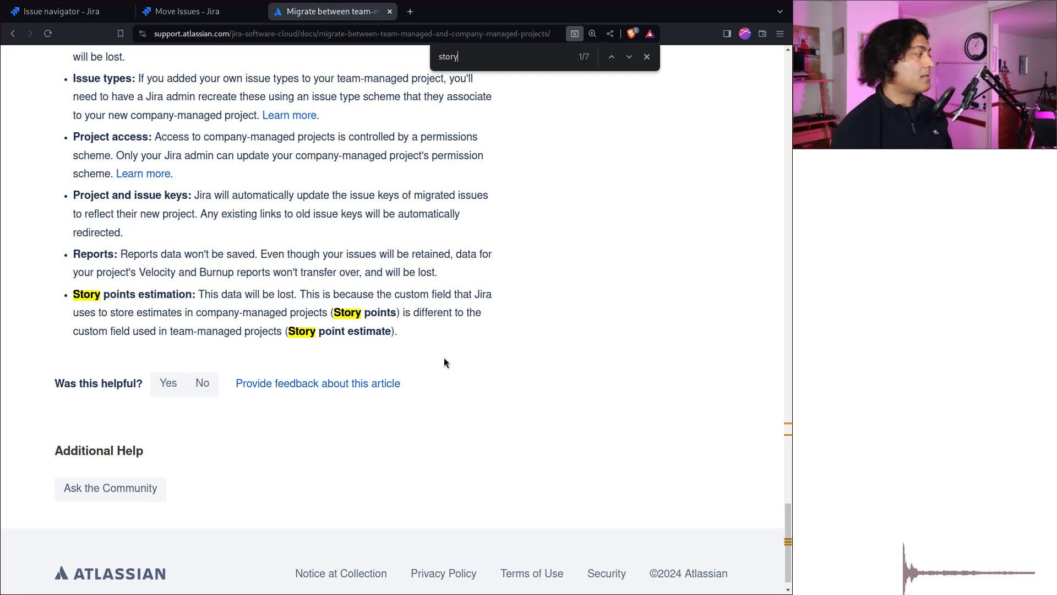
drag(400, 313, 334, 309)
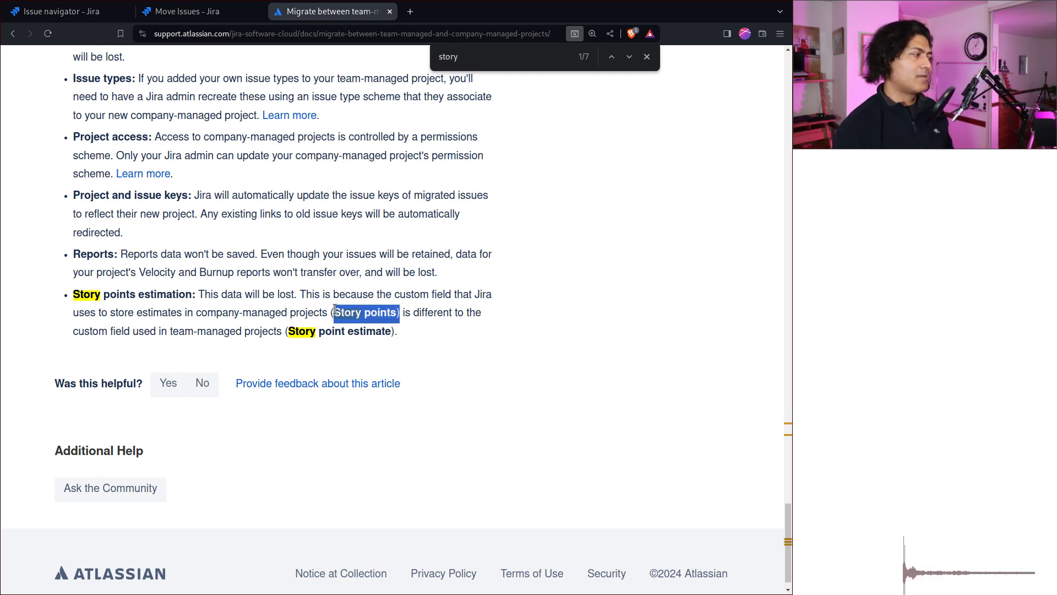
drag(394, 331, 288, 331)
Return to the bulk move, retain the Story Points value for the Story issues, and continue to the Epic status mapping.
click(185, 17)
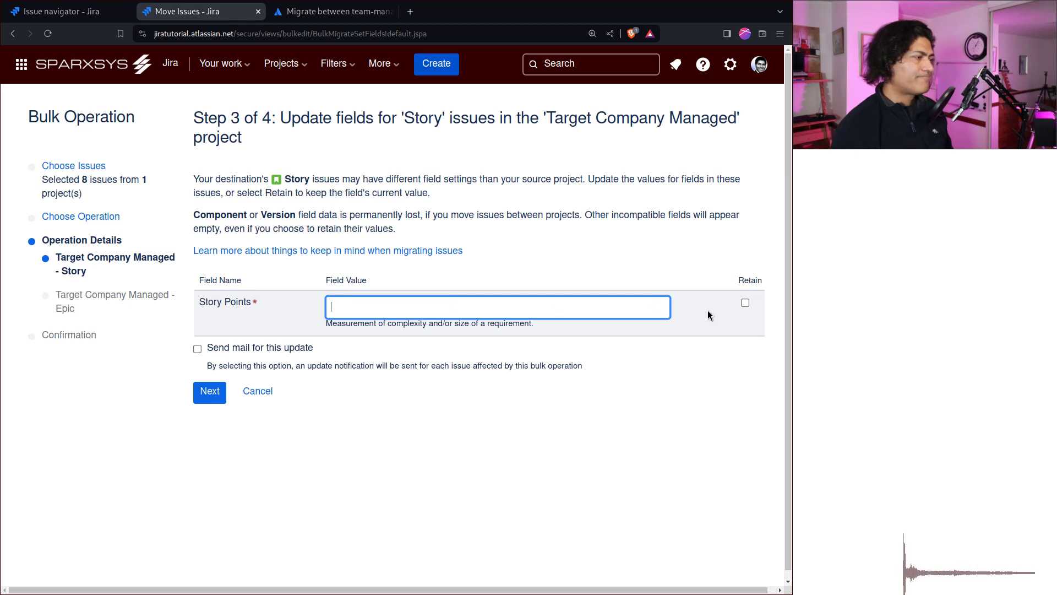
click(745, 304)
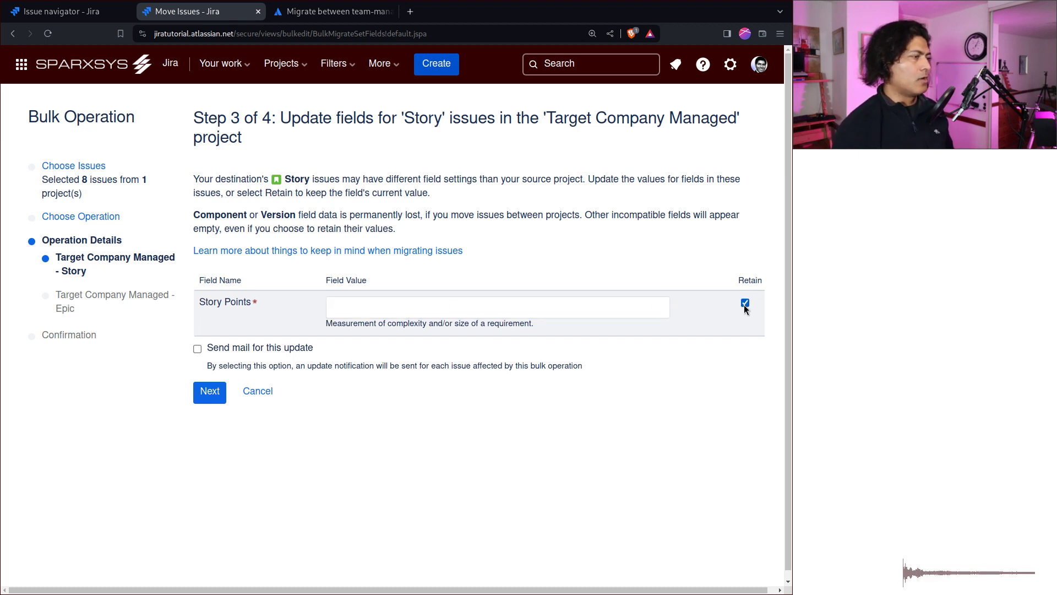
click(209, 392)
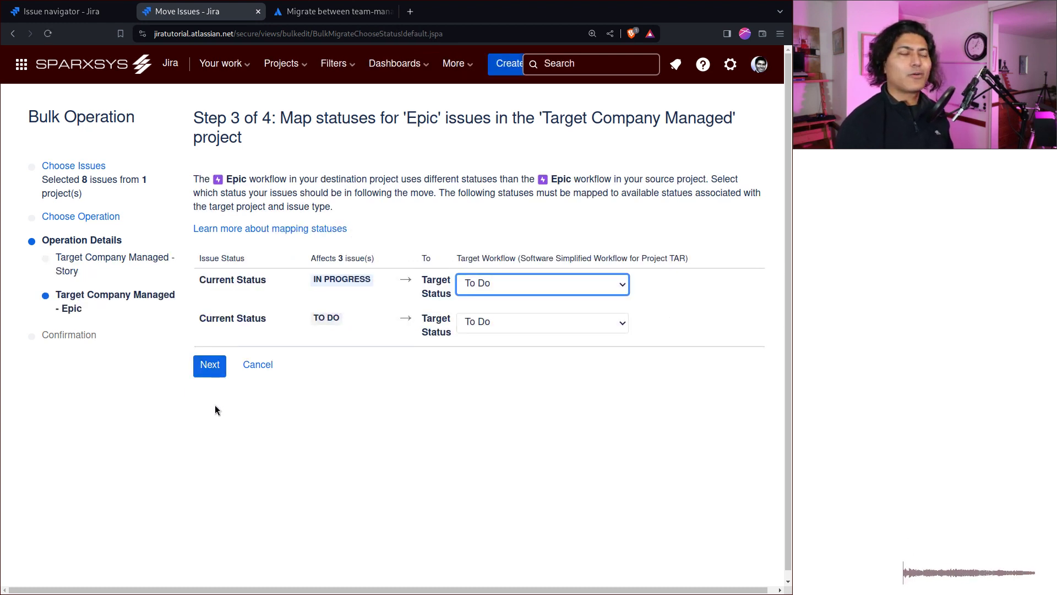
Map the epics' current In Progress status to the In Progress target status and continue to the field updates.
click(508, 291)
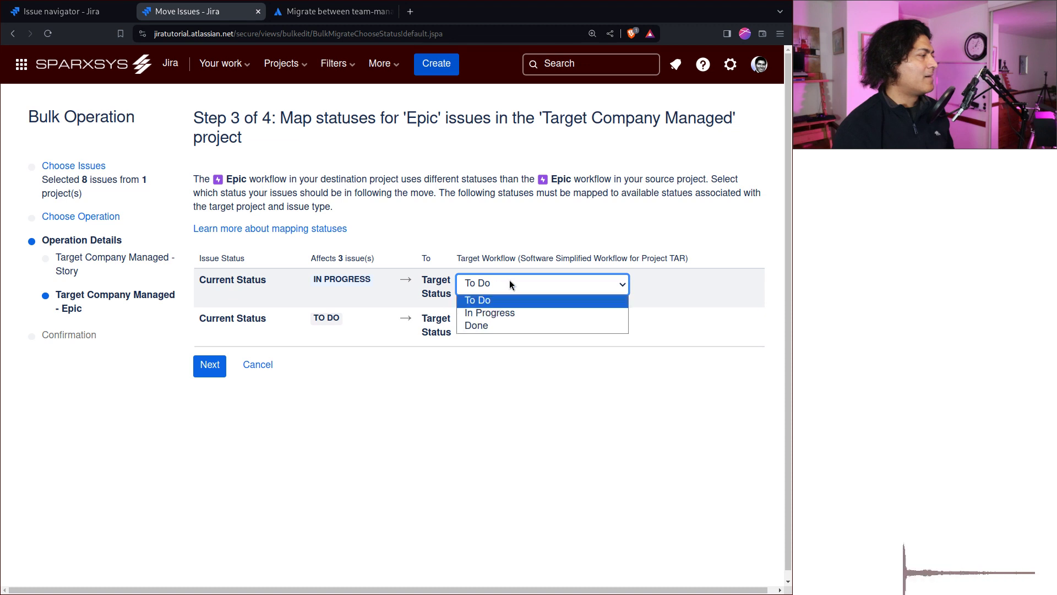
click(498, 314)
click(210, 366)
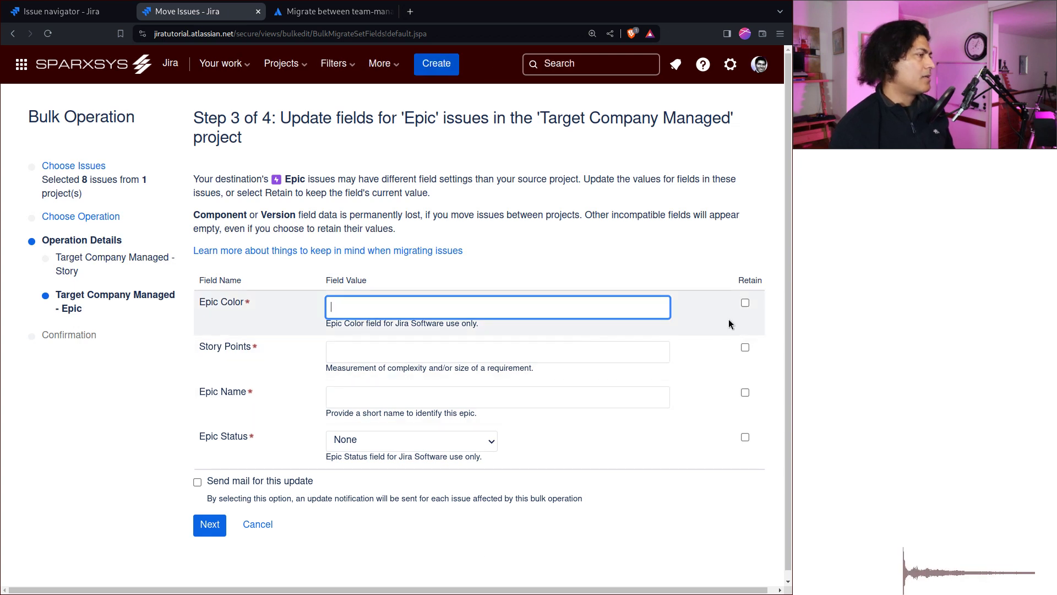
Retain the epics' Epic Color, Story Points, Epic Name and Epic Status values, and continue to the confirmation.
click(745, 303)
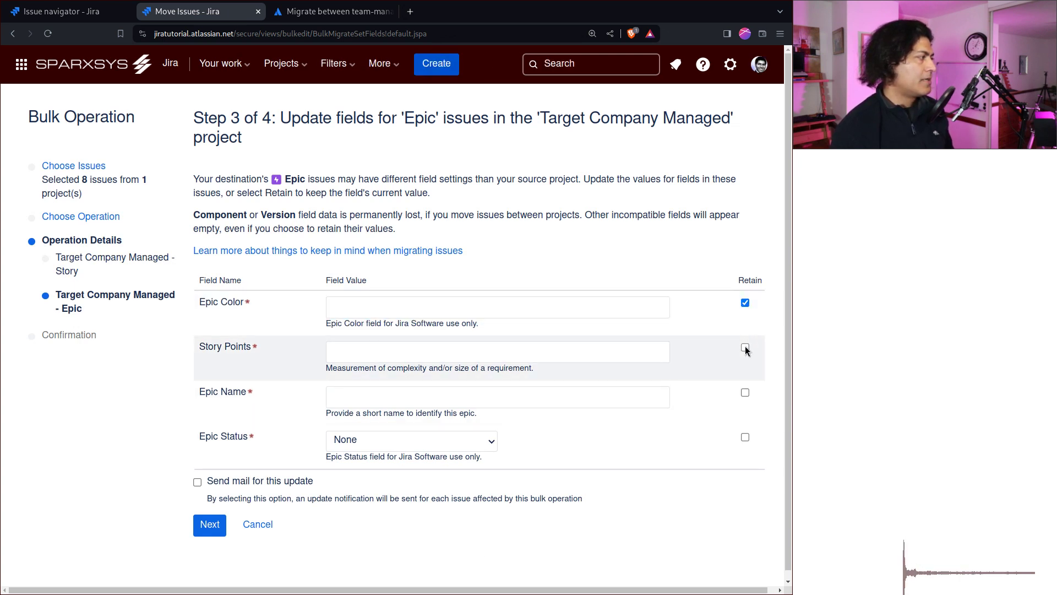
click(746, 348)
click(745, 392)
click(745, 437)
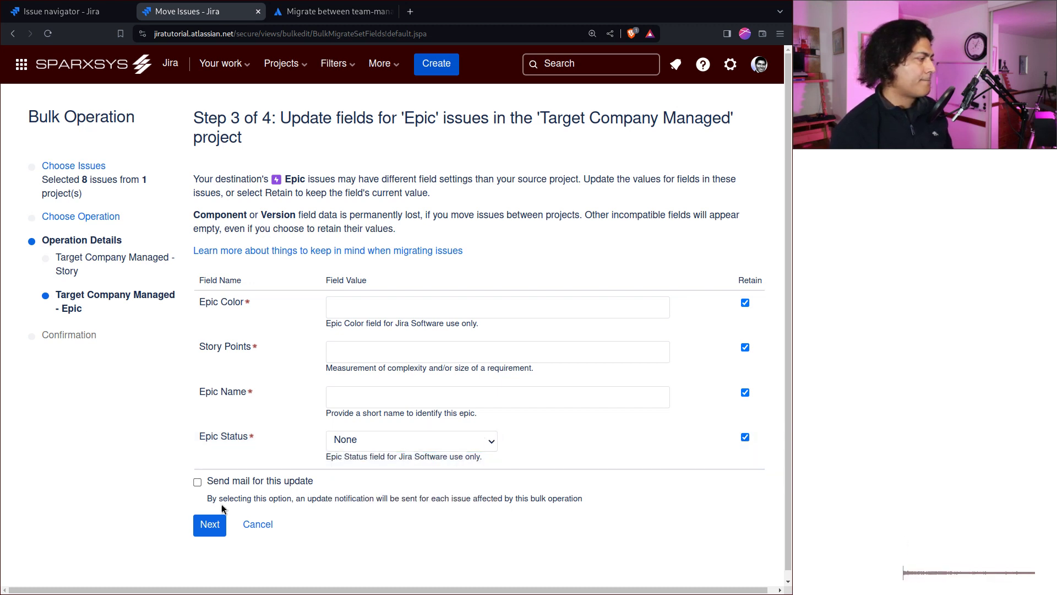
click(209, 526)
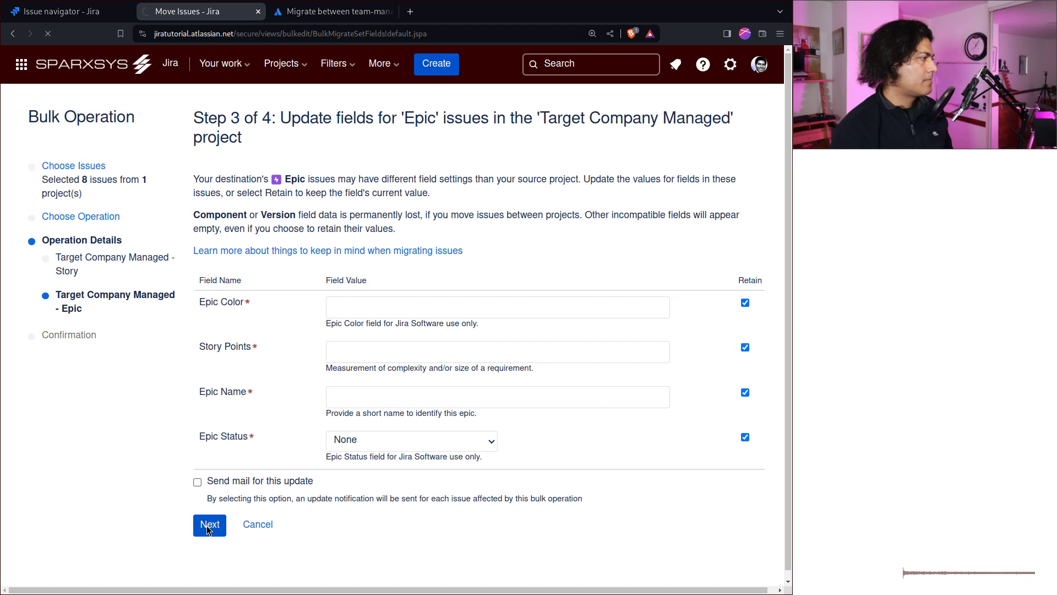
Review the move summary, confirm the bulk move, and acknowledge the operation once it is complete.
scroll(249, 310, down, 10)
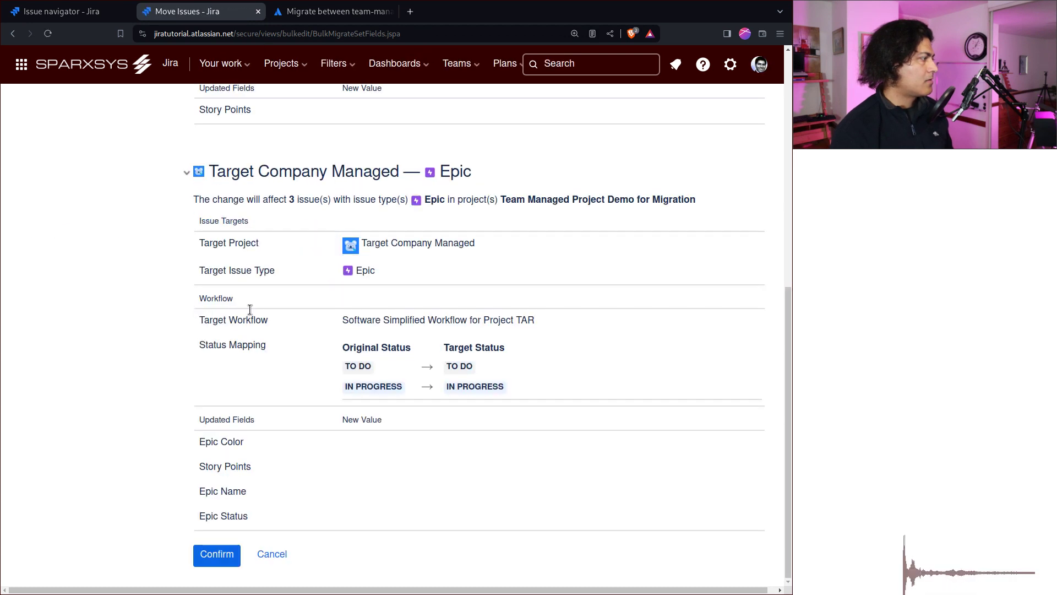
click(218, 550)
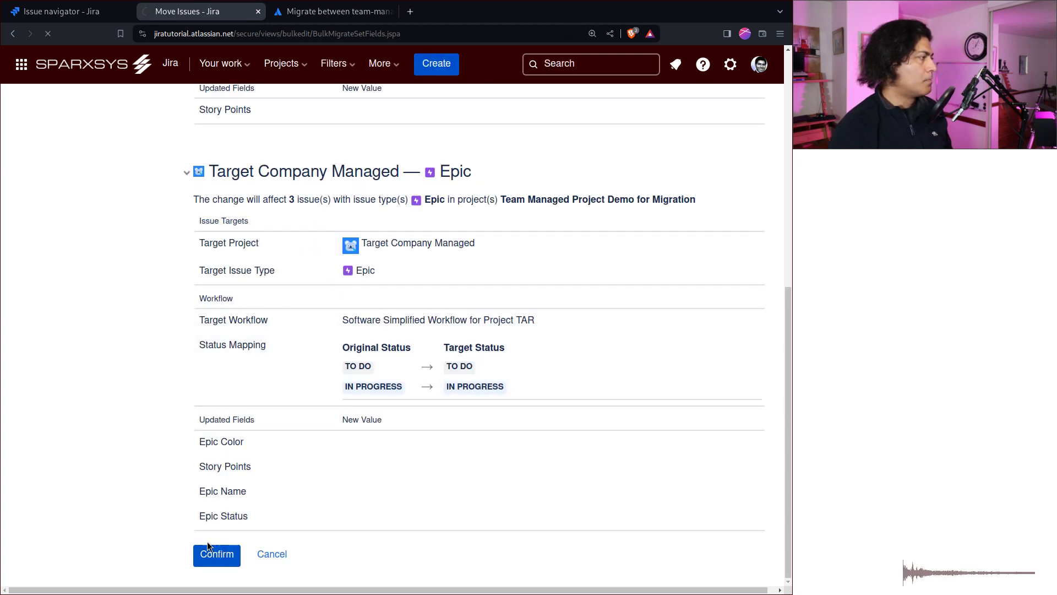
click(60, 301)
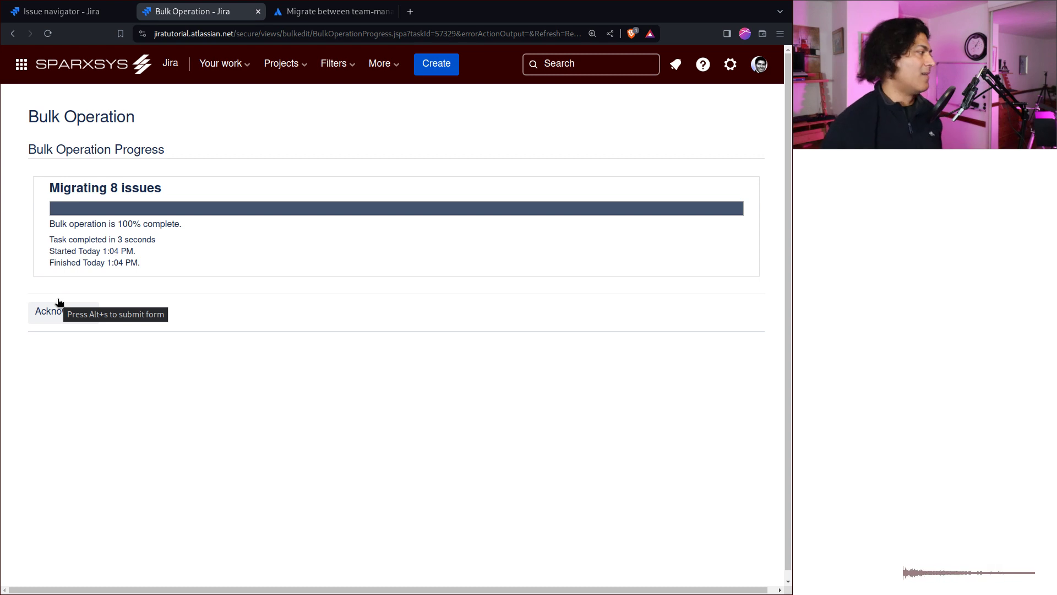
click(62, 313)
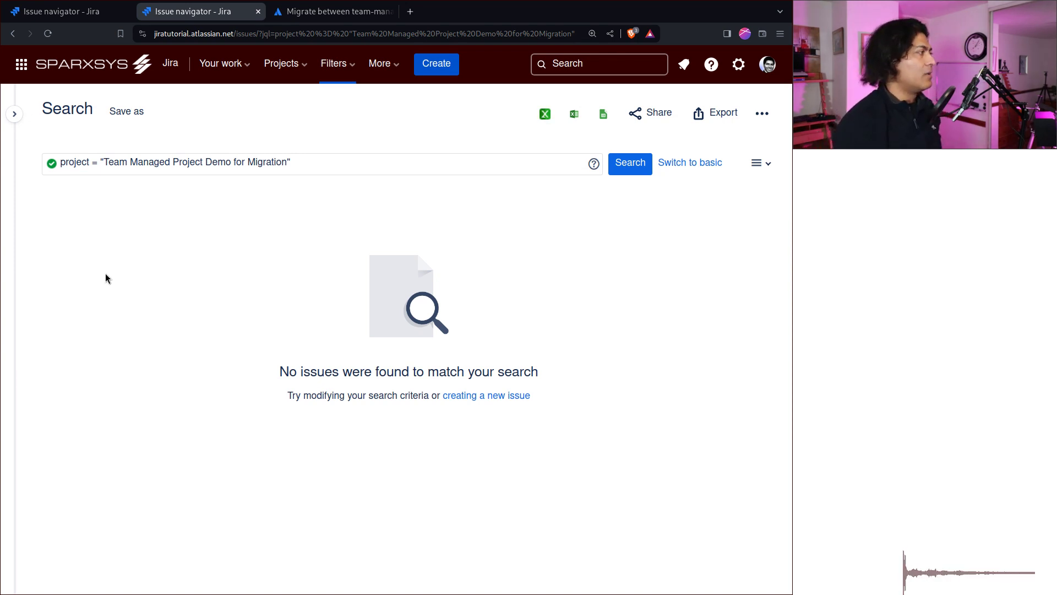
Open the Target Company Managed project and show its timeline.
click(297, 77)
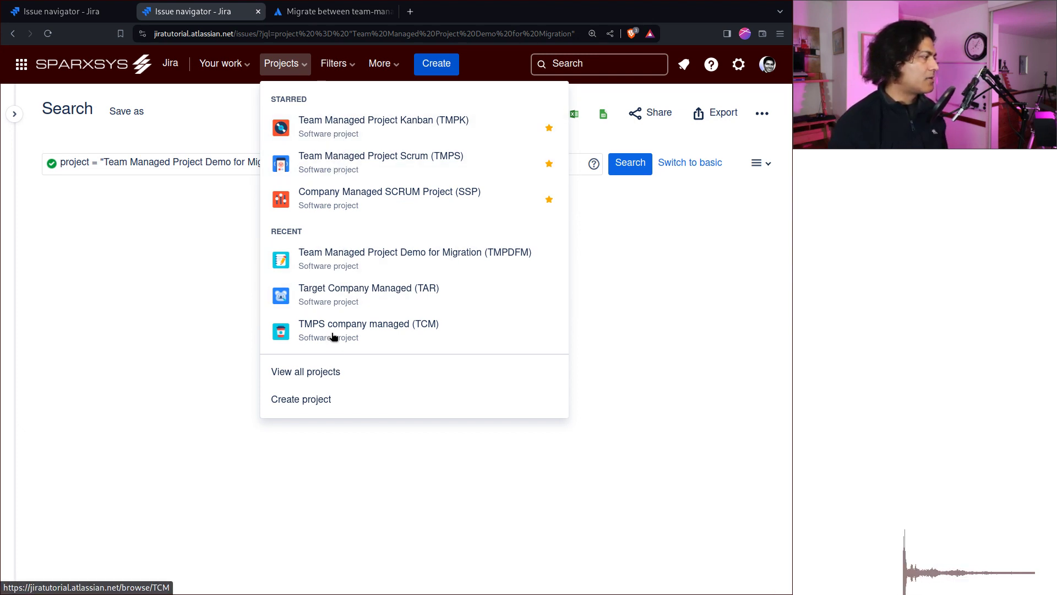
click(339, 299)
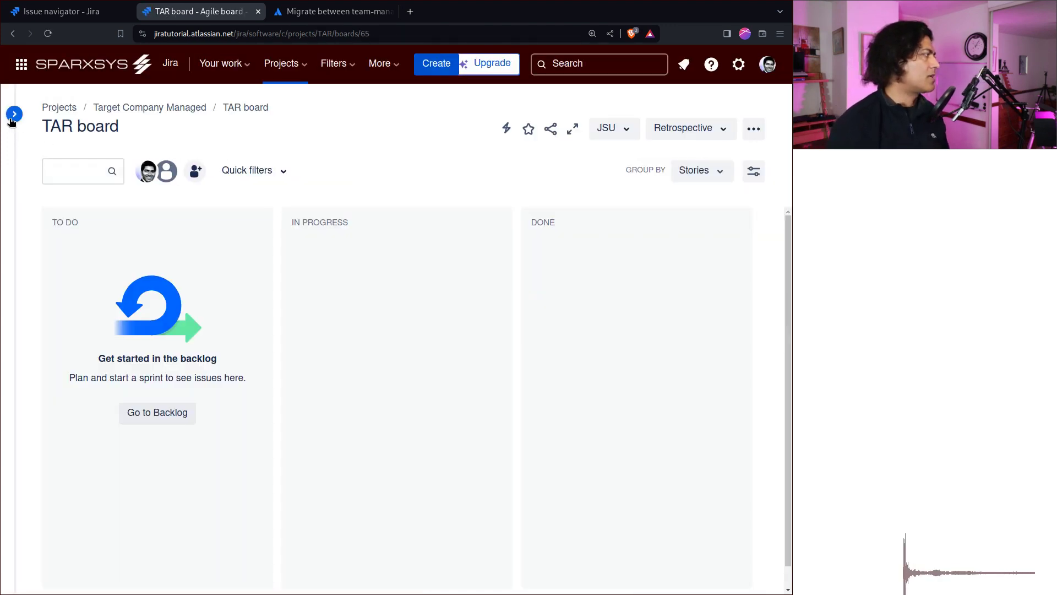
click(15, 114)
click(48, 208)
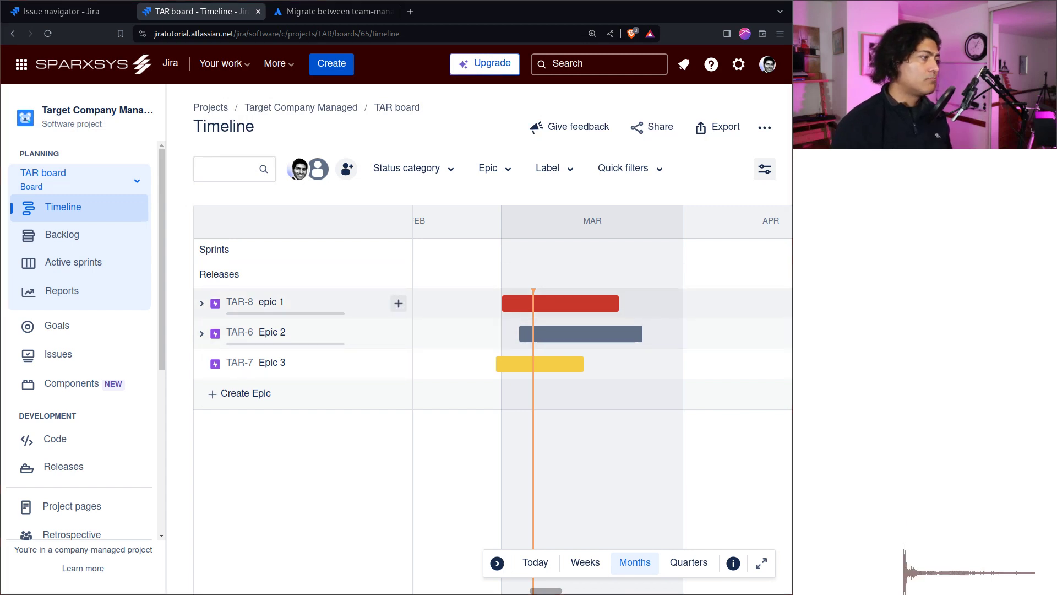
Switch to the screenshot tool and compare the captured source project timeline with the target project's timeline.
key(alt+Tab)
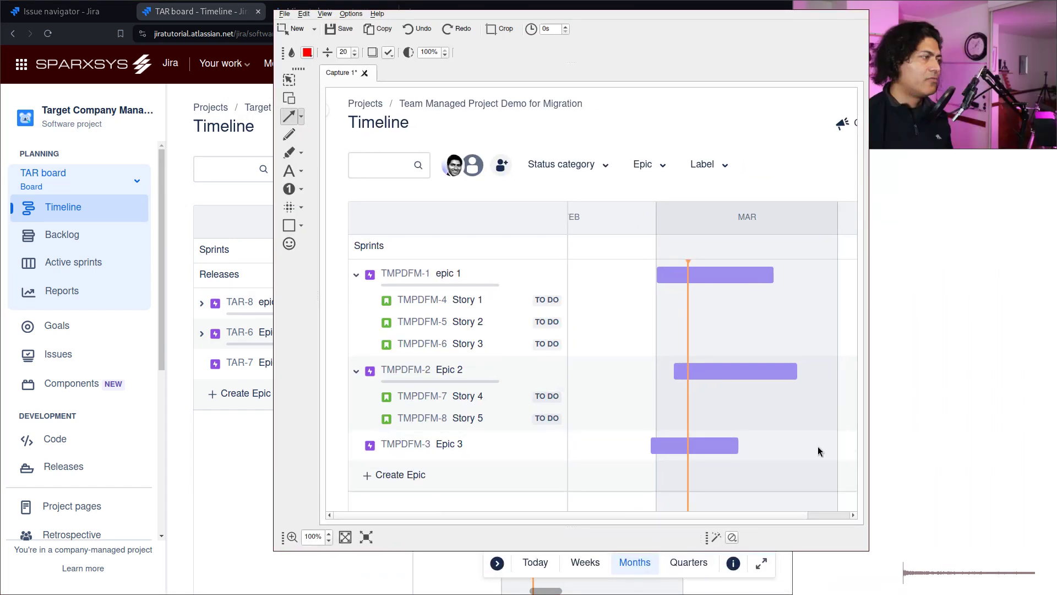
drag(689, 394, 851, 370)
drag(842, 540, 840, 483)
scroll(925, 354, down, 1)
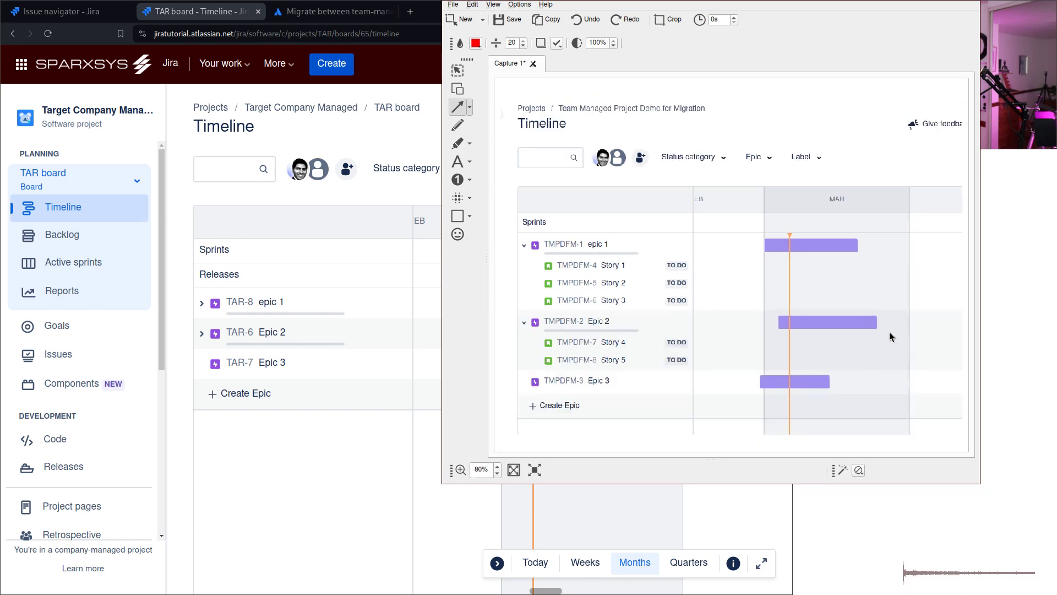
scroll(925, 289, down, 1)
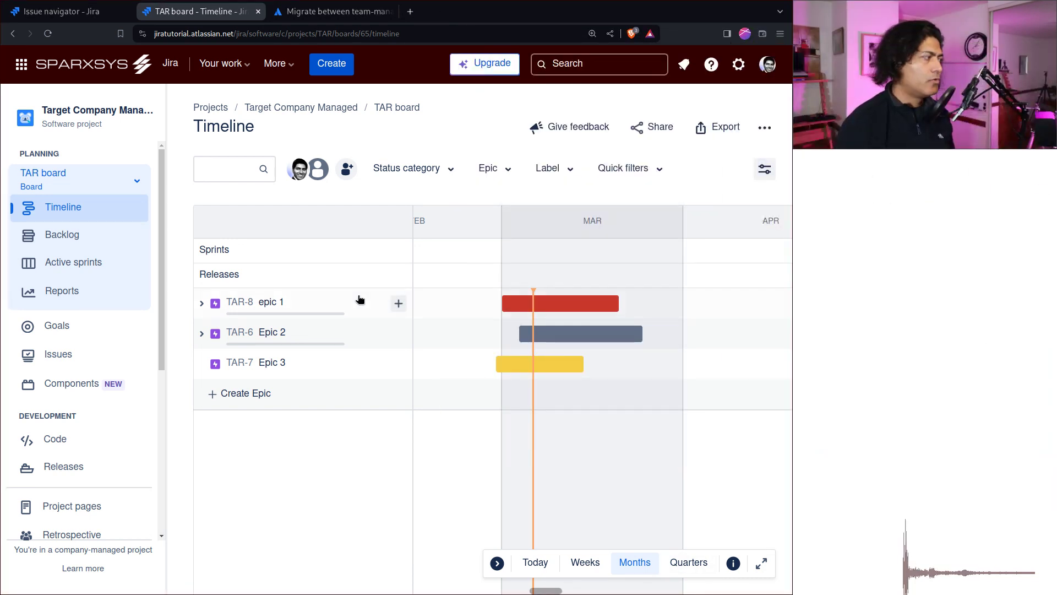
Expand epic 1 and Epic 2 on the target project's timeline to check their child stories.
click(201, 304)
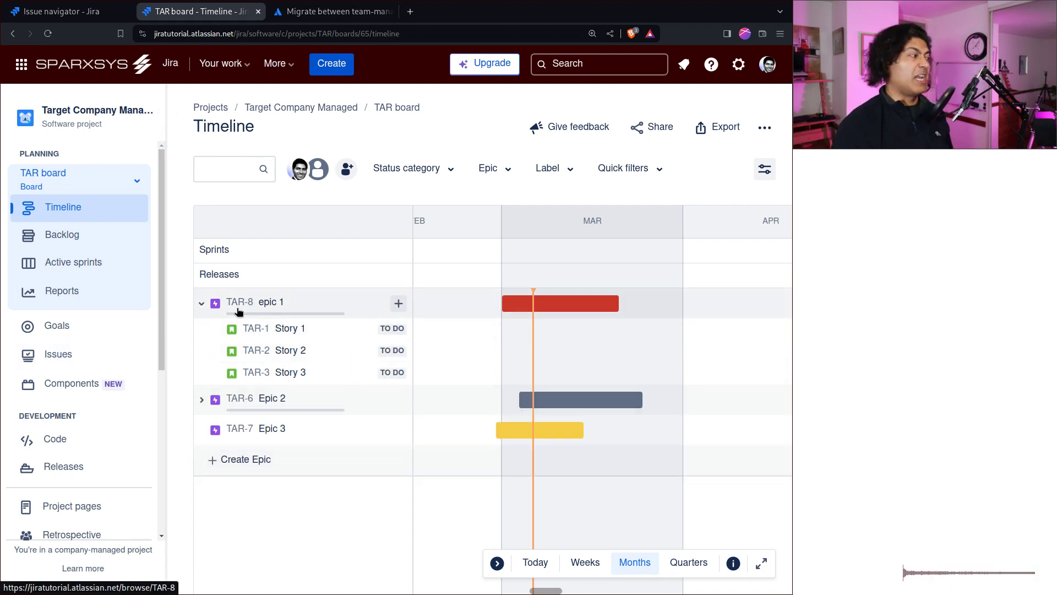
click(202, 401)
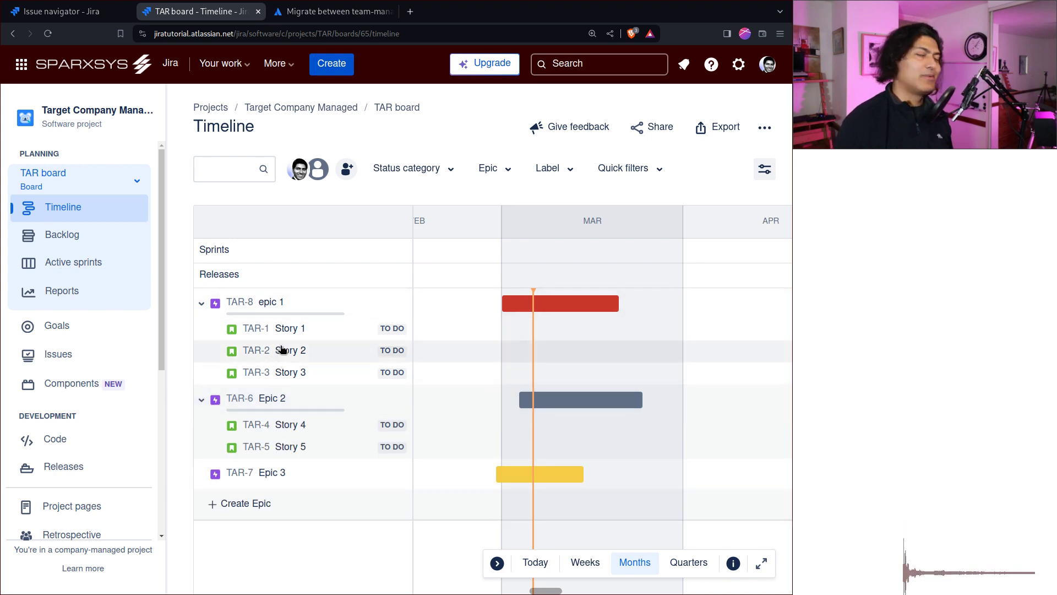
mouse_move(283, 361)
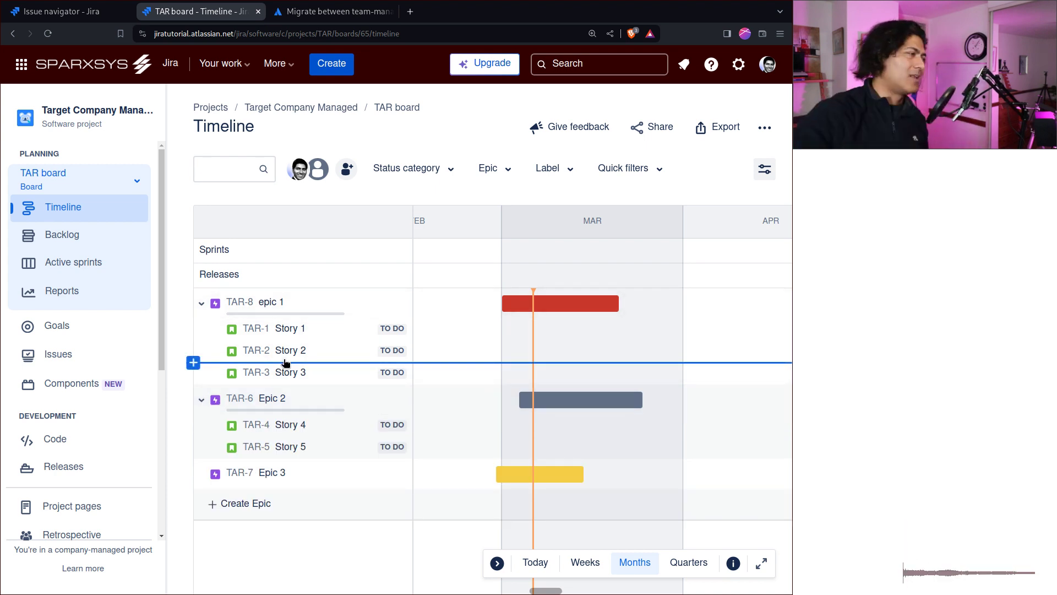
Open the details of epic 1 and examine its description, child issues and linked issues.
click(246, 309)
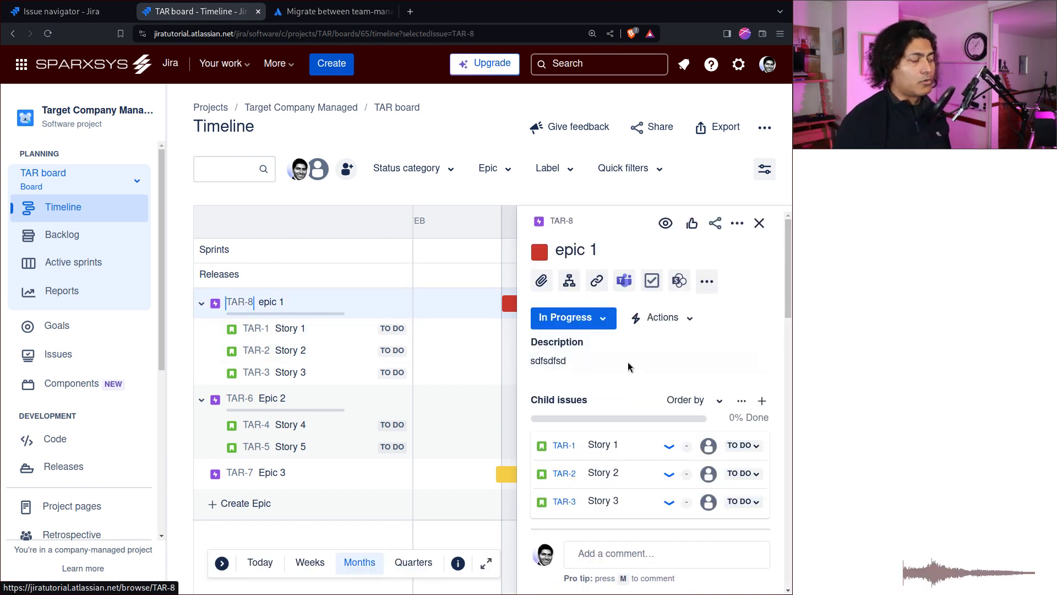
scroll(606, 385, down, 15)
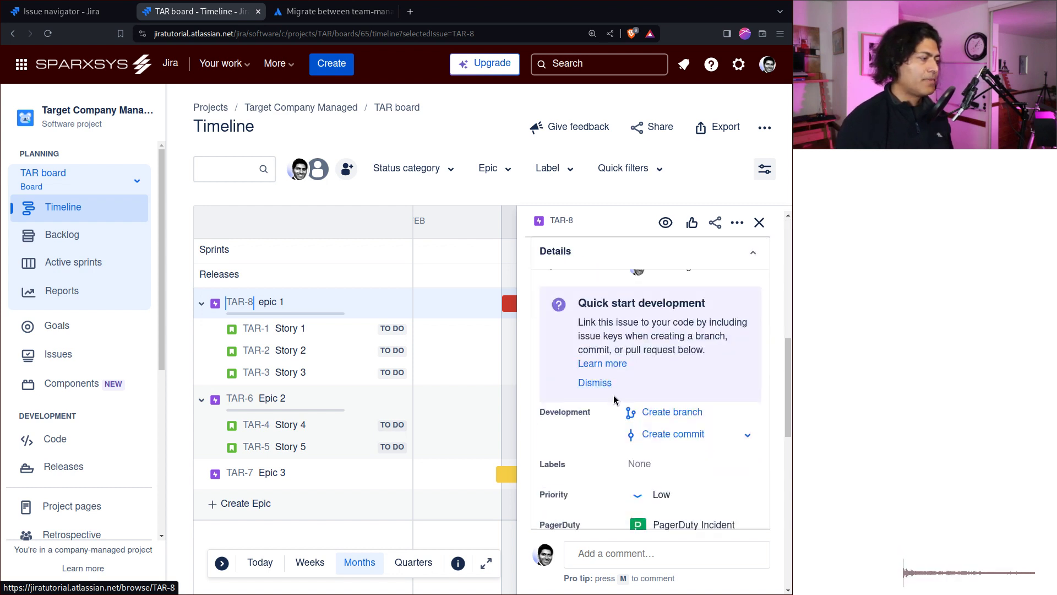
scroll(655, 428, up, 4)
scroll(655, 428, up, 10)
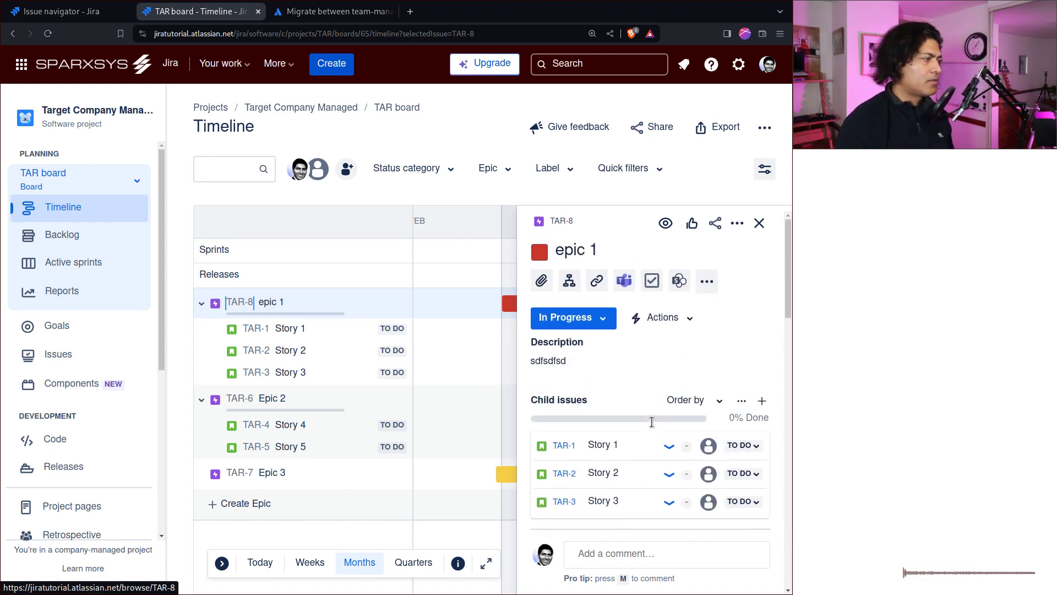
scroll(599, 336, down, 4)
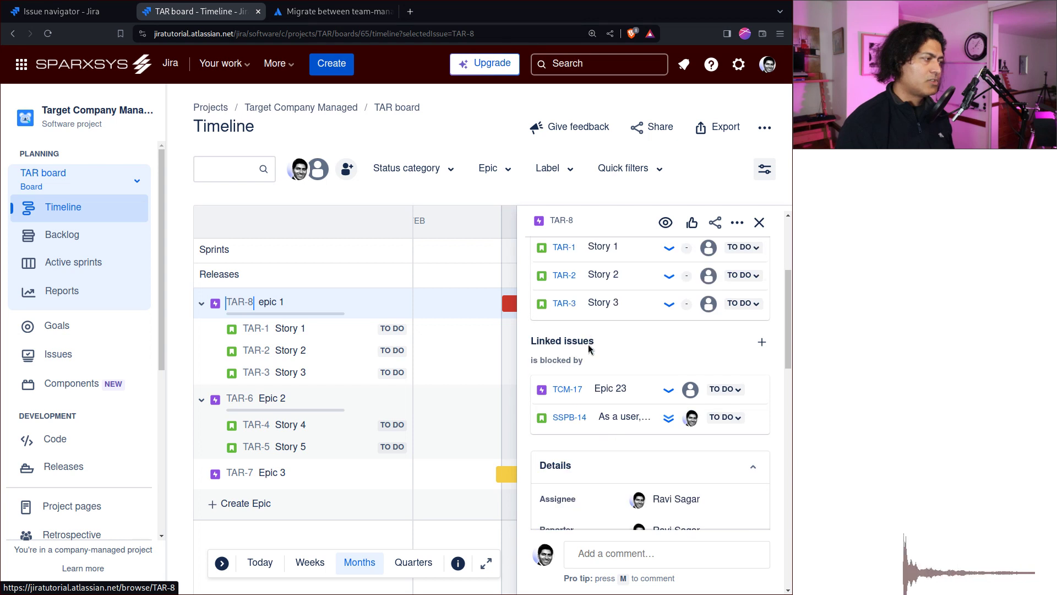
scroll(578, 330, up, 1)
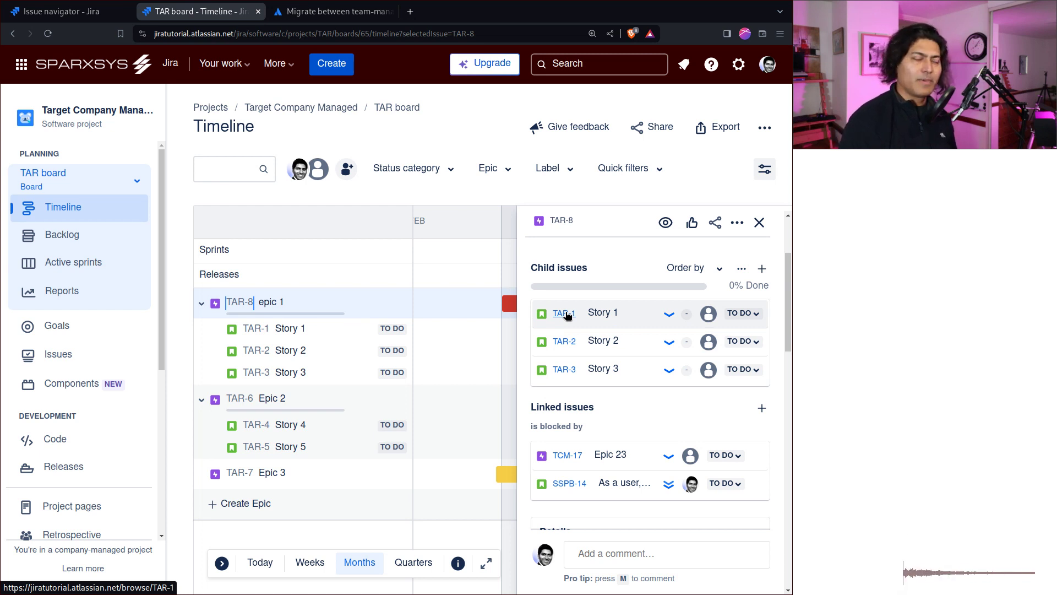
scroll(605, 435, down, 2)
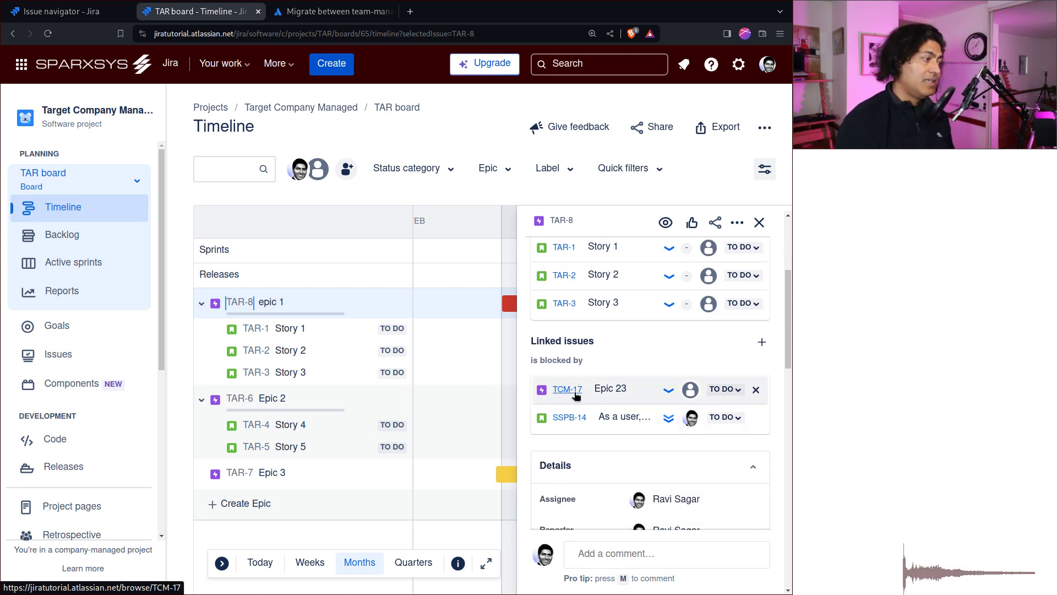
Examine the remaining detail fields of epic 1, expanding More fields to check its estimates, components, sprint and fix versions.
scroll(601, 428, down, 8)
scroll(634, 427, up, 4)
scroll(639, 428, down, 5)
scroll(677, 429, up, 4)
scroll(677, 428, down, 4)
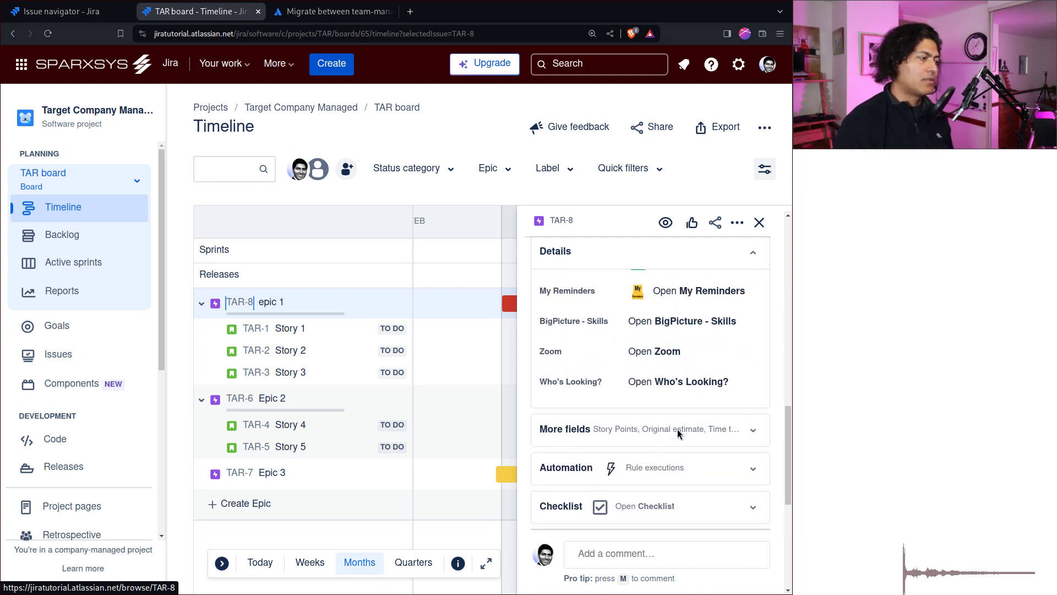
scroll(677, 428, down, 4)
scroll(677, 428, up, 3)
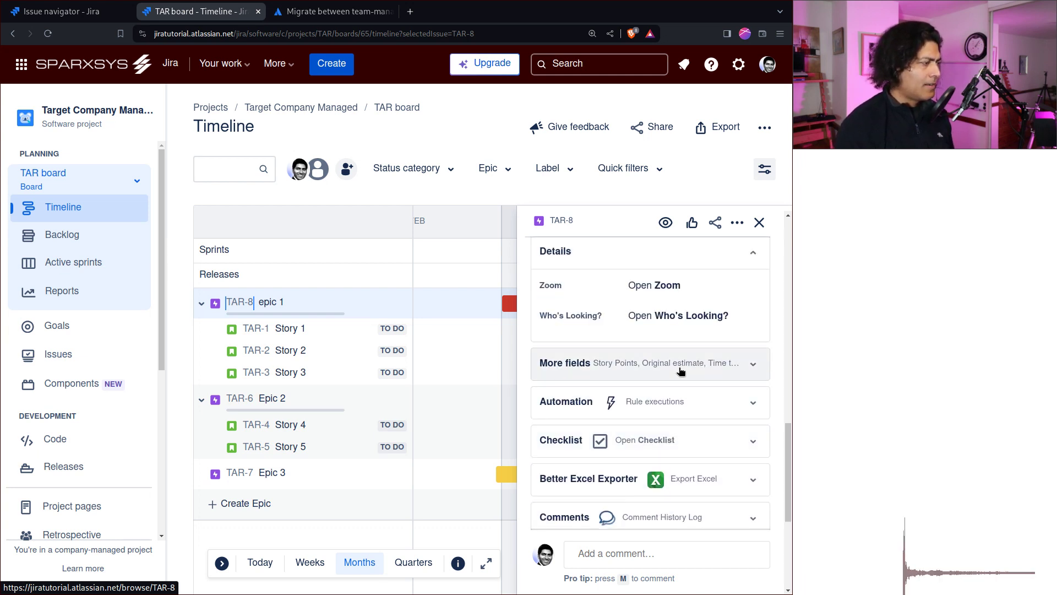
click(681, 371)
scroll(653, 405, down, 2)
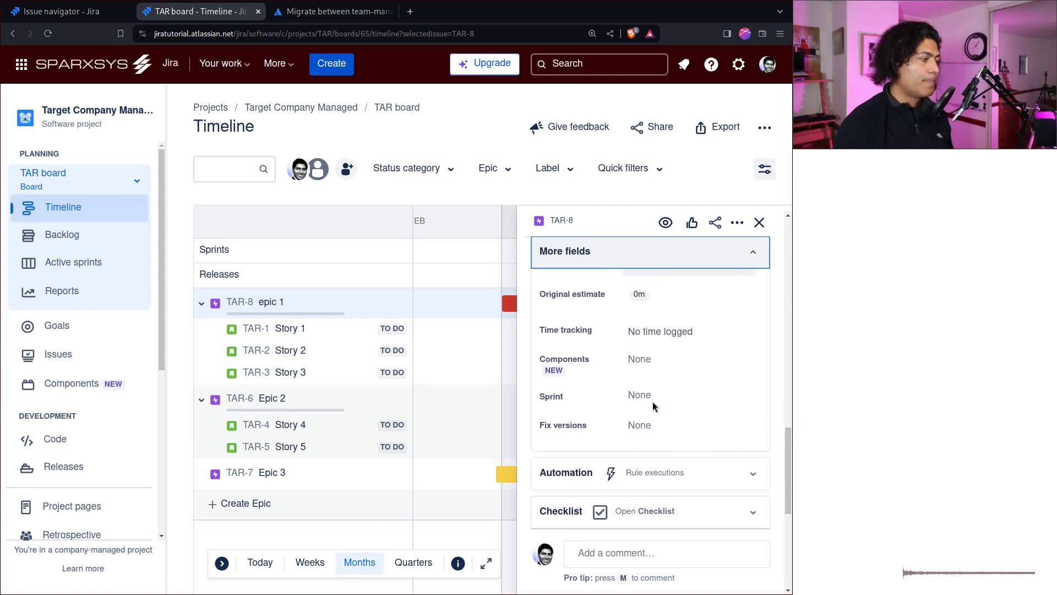
scroll(653, 406, down, 4)
scroll(586, 374, up, 3)
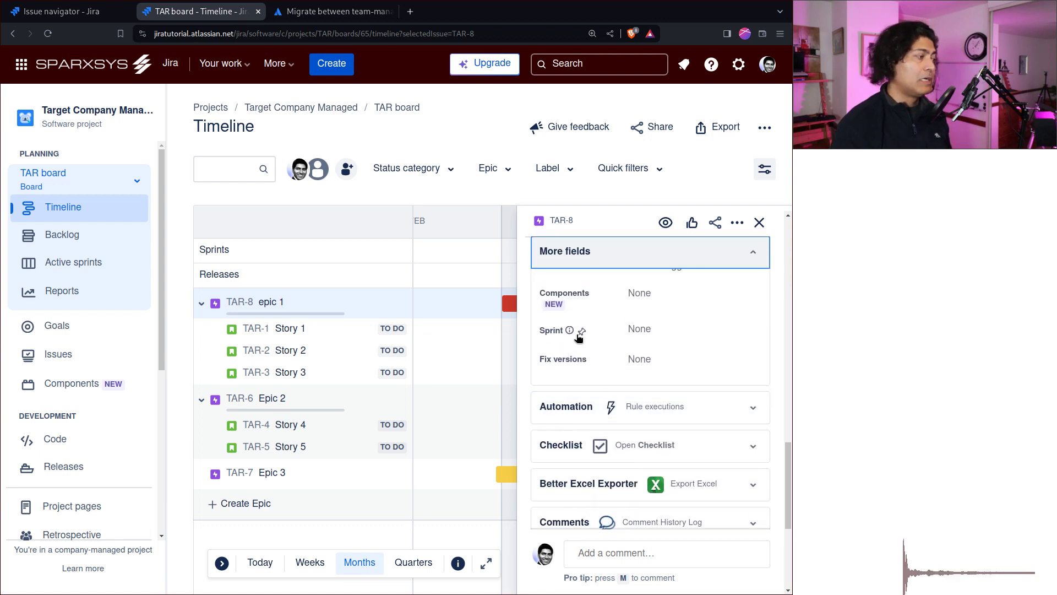
Check epic 1's comments, and examine the labels, sprint, priority and parent of Story 1 from the backlog.
scroll(578, 337, down, 5)
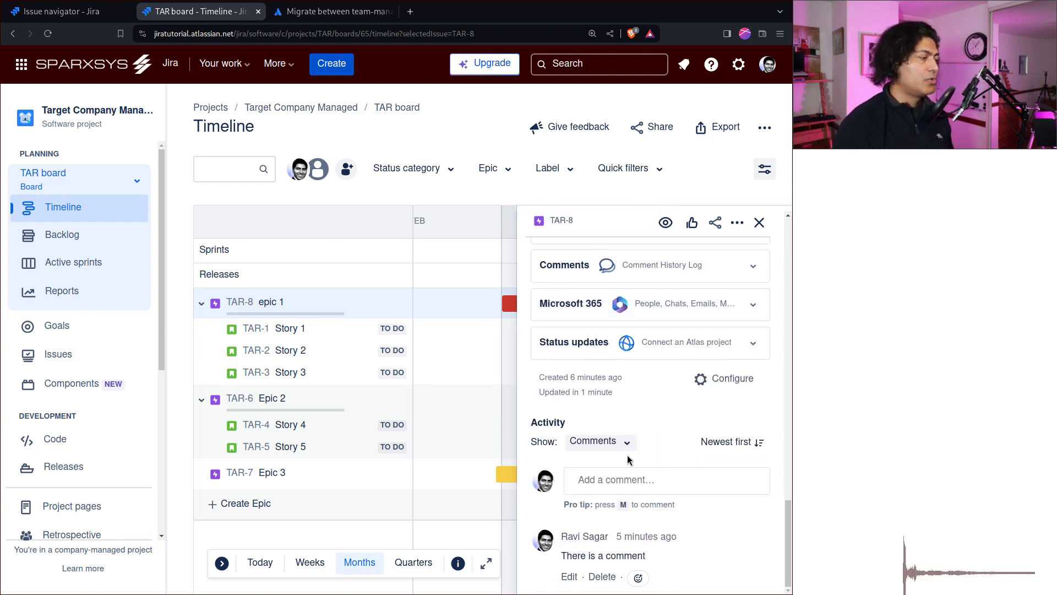
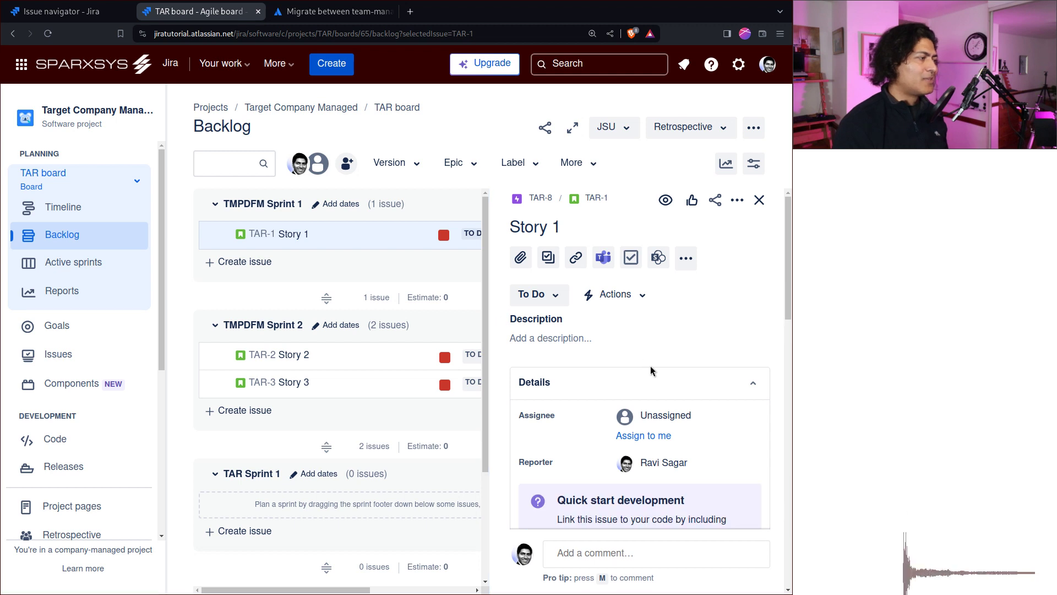
scroll(683, 407, down, 3)
scroll(679, 405, down, 3)
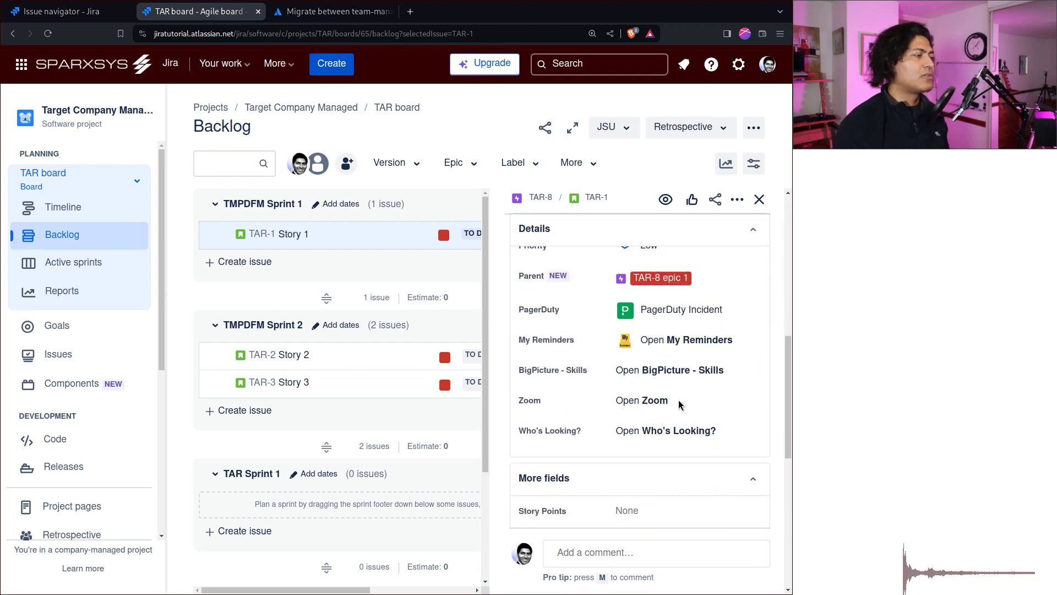
scroll(679, 402, up, 3)
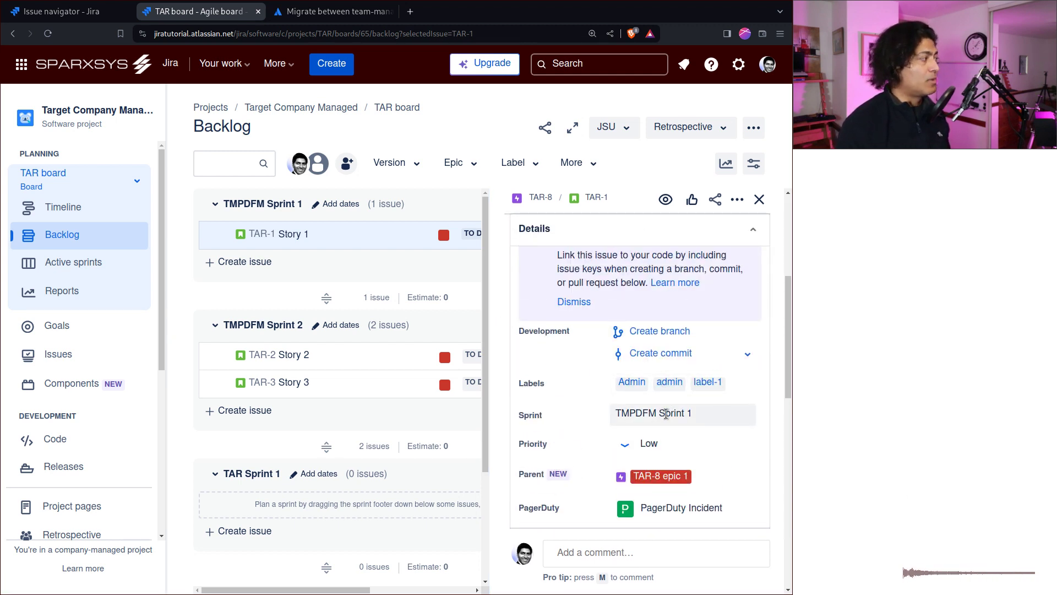
View the sprints offered in Story 1's Sprint field, closing the list without choosing one.
click(705, 417)
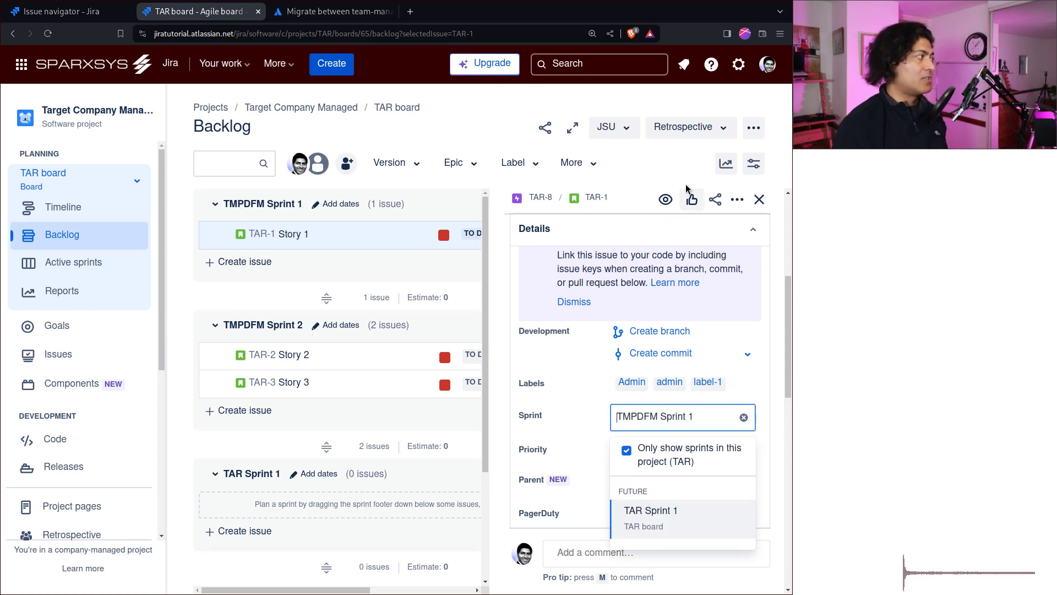
click(677, 103)
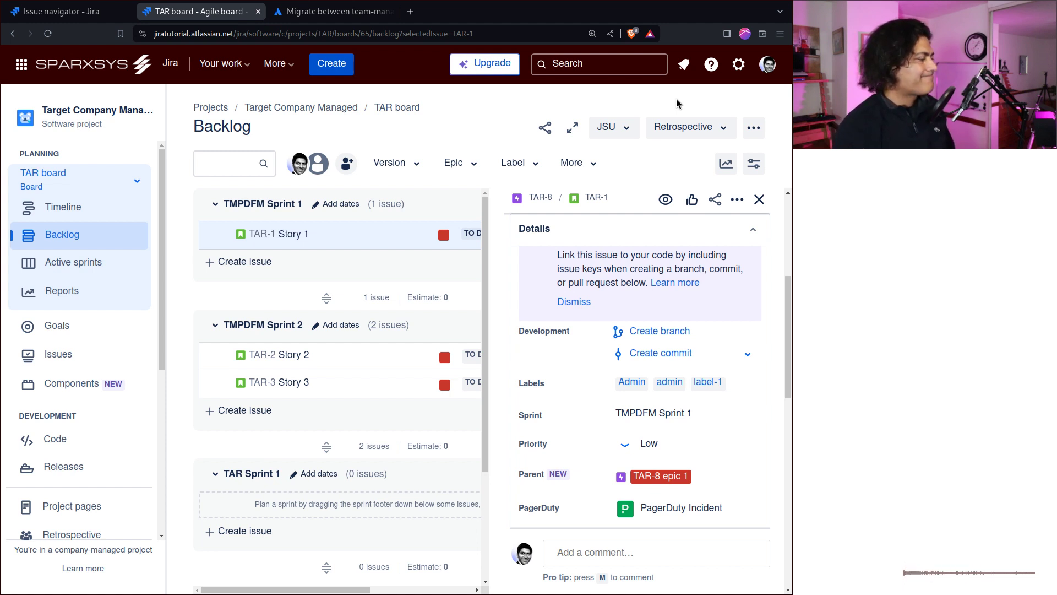
click(702, 418)
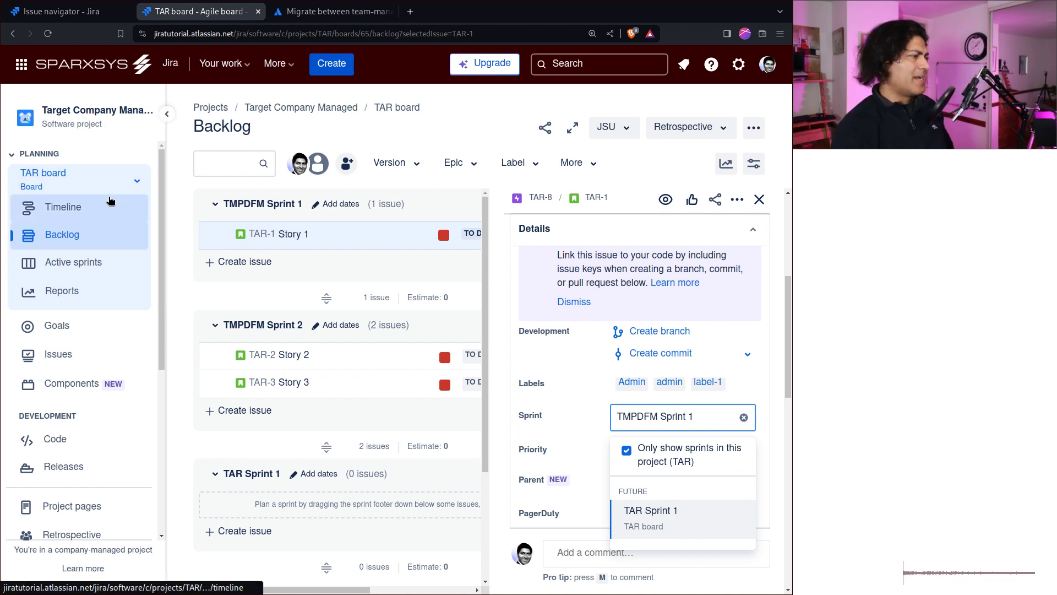
click(191, 279)
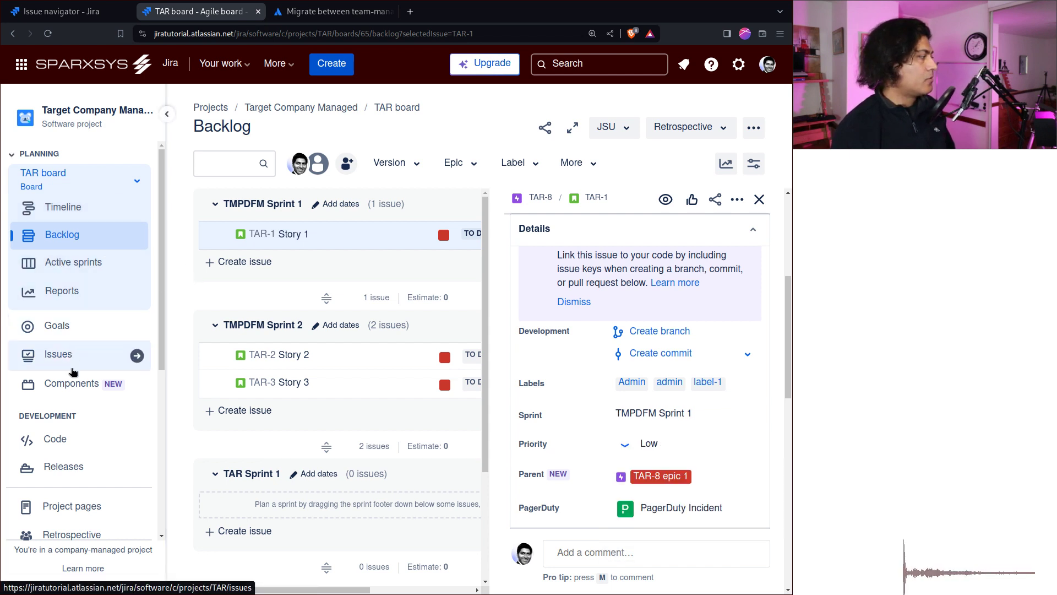
Check the target project's active sprints board and look through its Sprint Report and Burndown Chart.
click(76, 268)
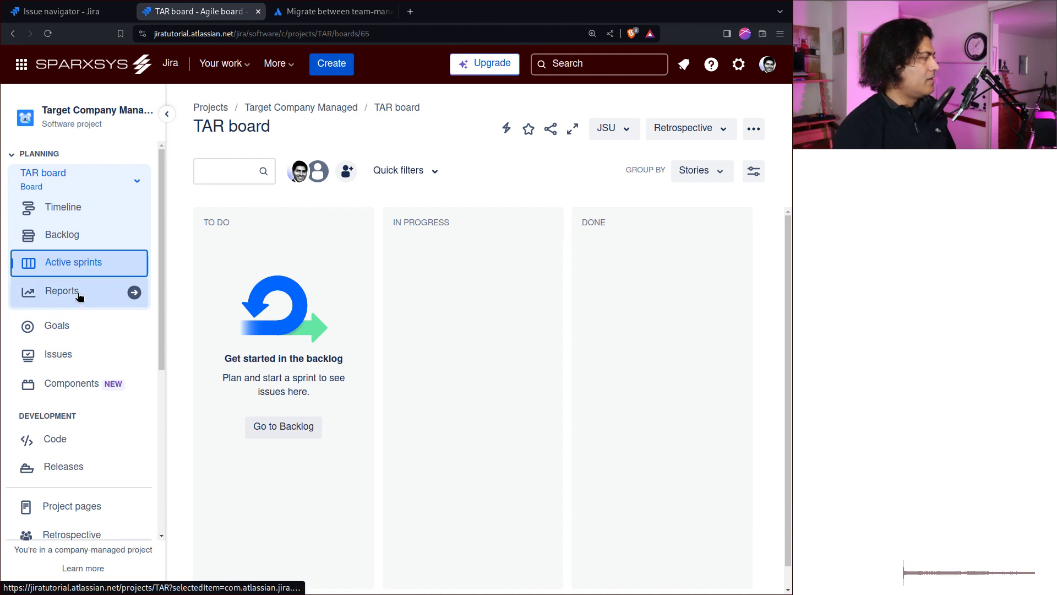
click(78, 293)
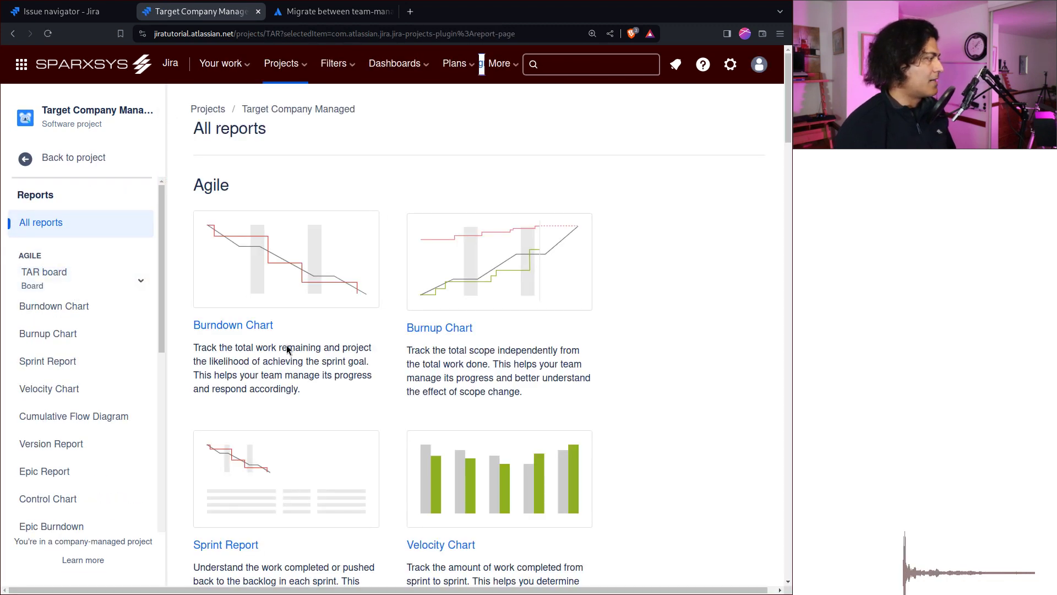
scroll(477, 327, down, 3)
click(229, 347)
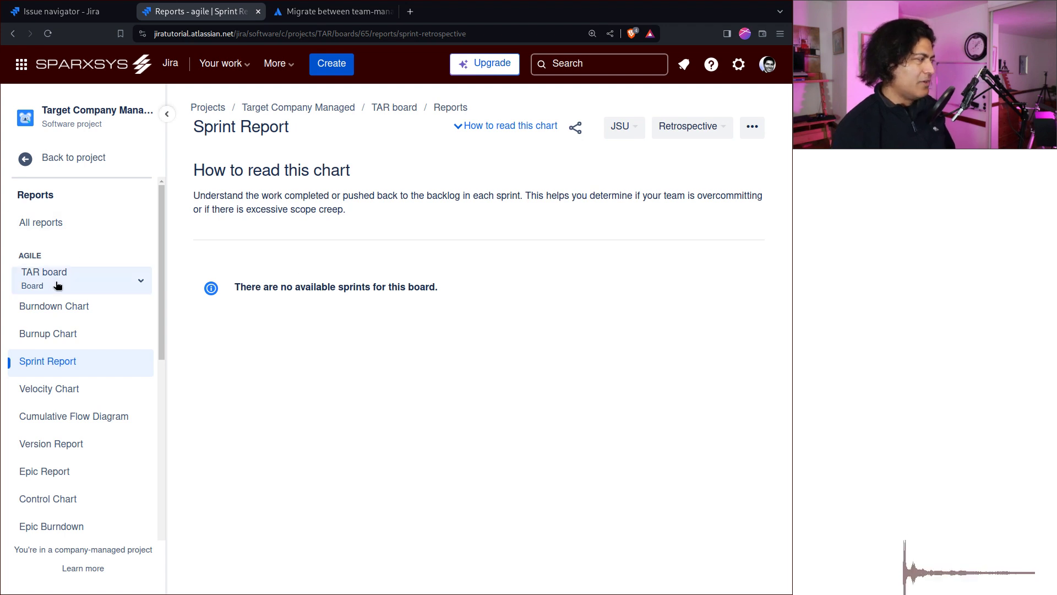
click(58, 302)
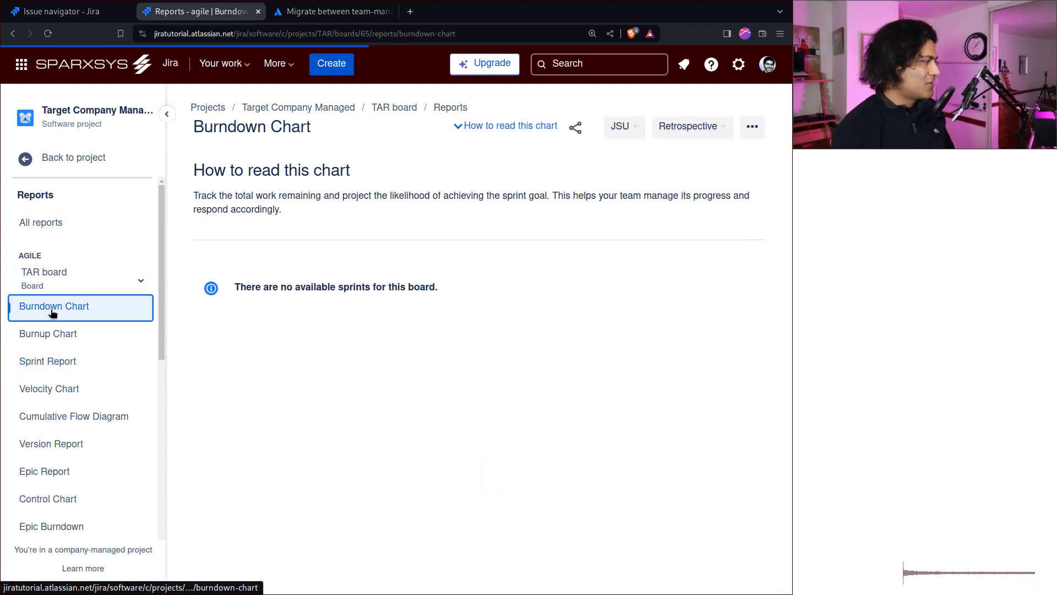
click(41, 221)
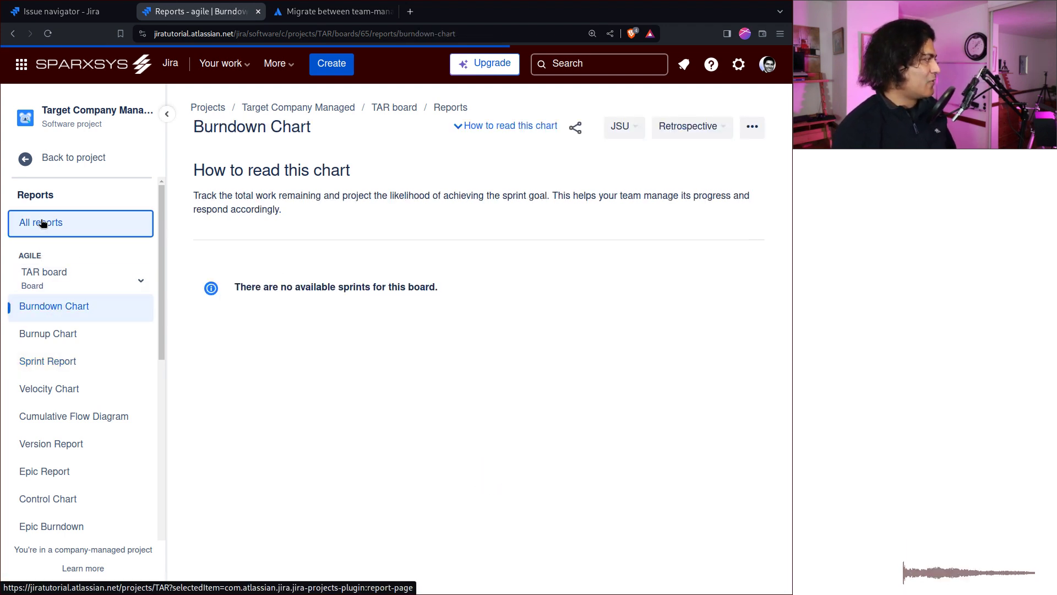
click(33, 160)
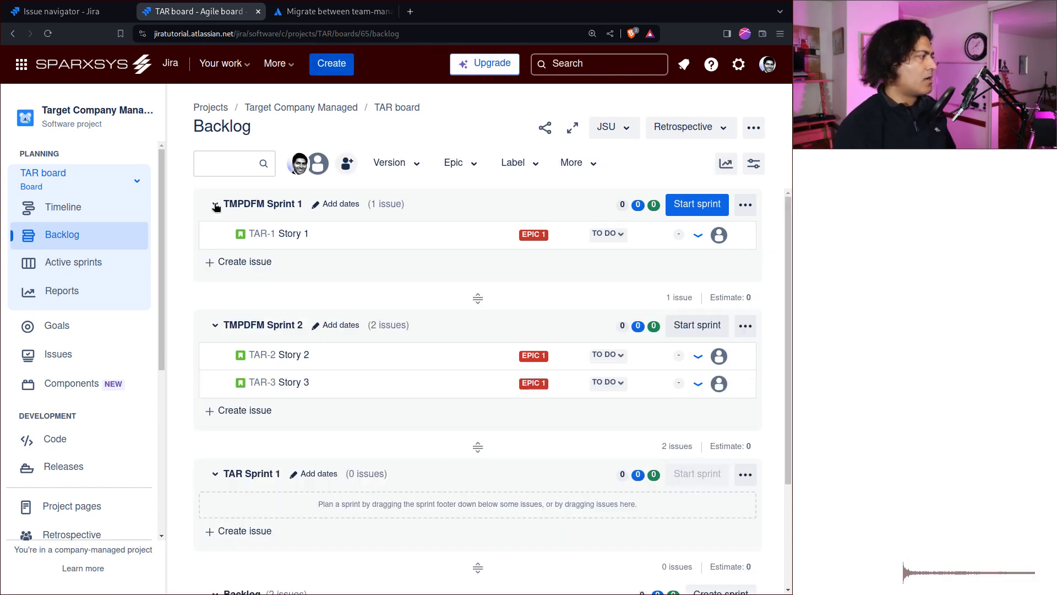
Start TMPDFM Sprint 1 from the backlog with a duration of 2 weeks, starting 3/6/2024.
click(215, 206)
click(216, 206)
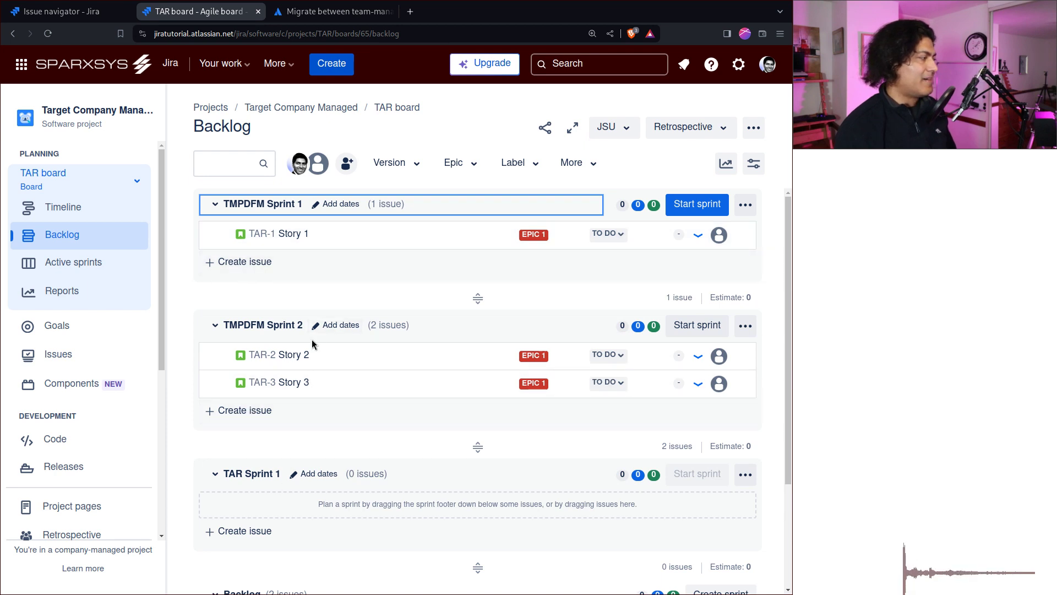
click(720, 207)
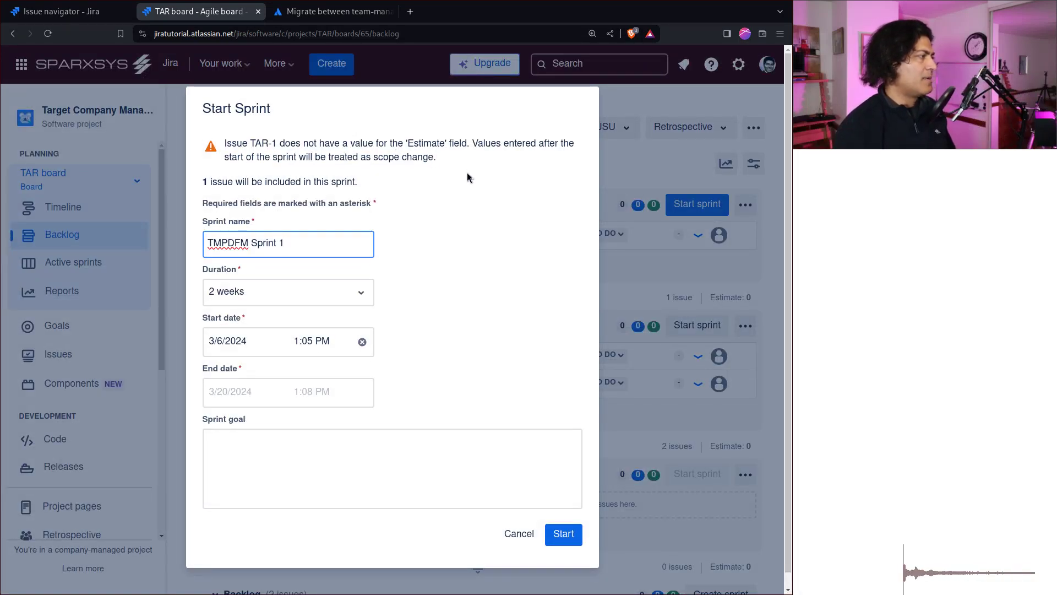
click(564, 535)
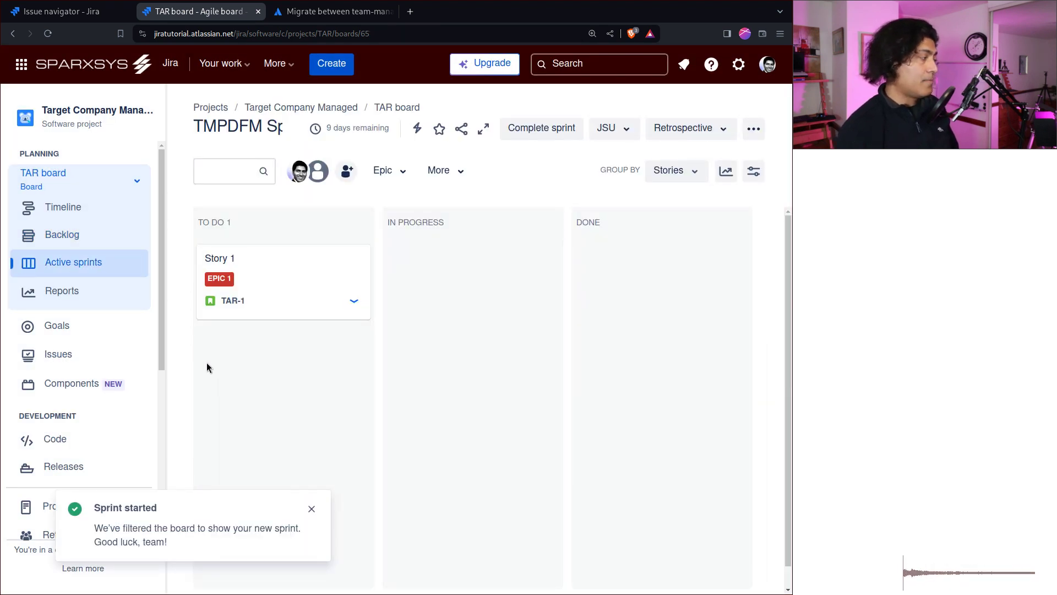
View the Sprint Report for TMPDFM Sprint 1, and recheck the target project's timeline and backlog.
click(81, 291)
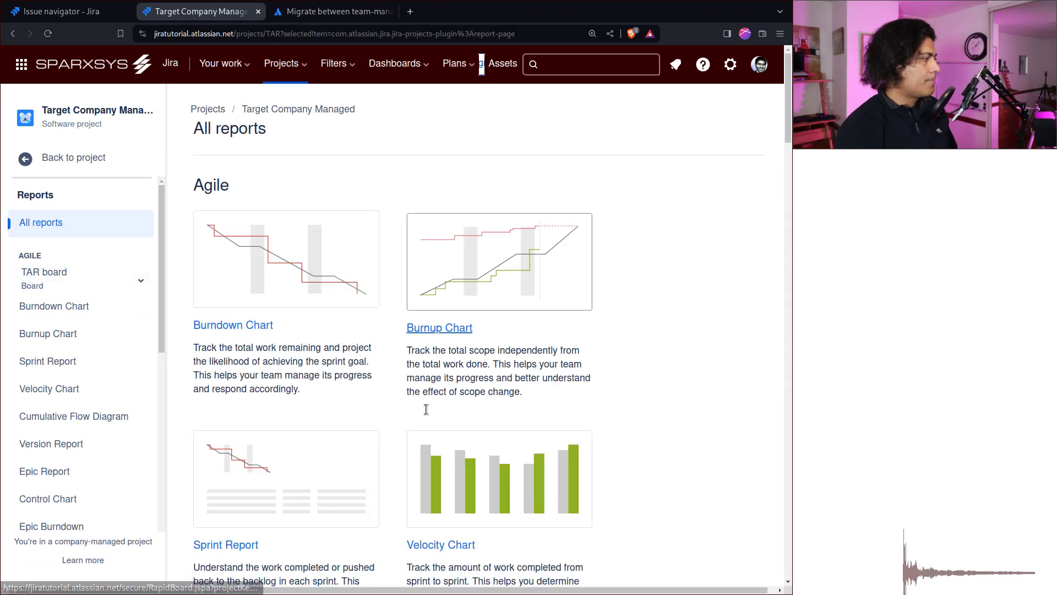
click(229, 542)
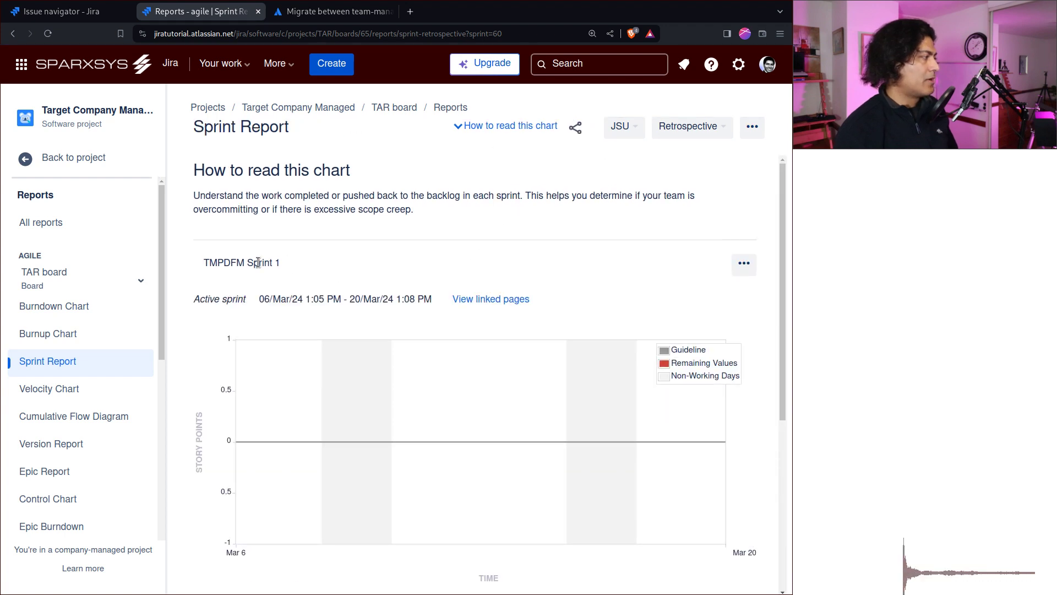
click(30, 160)
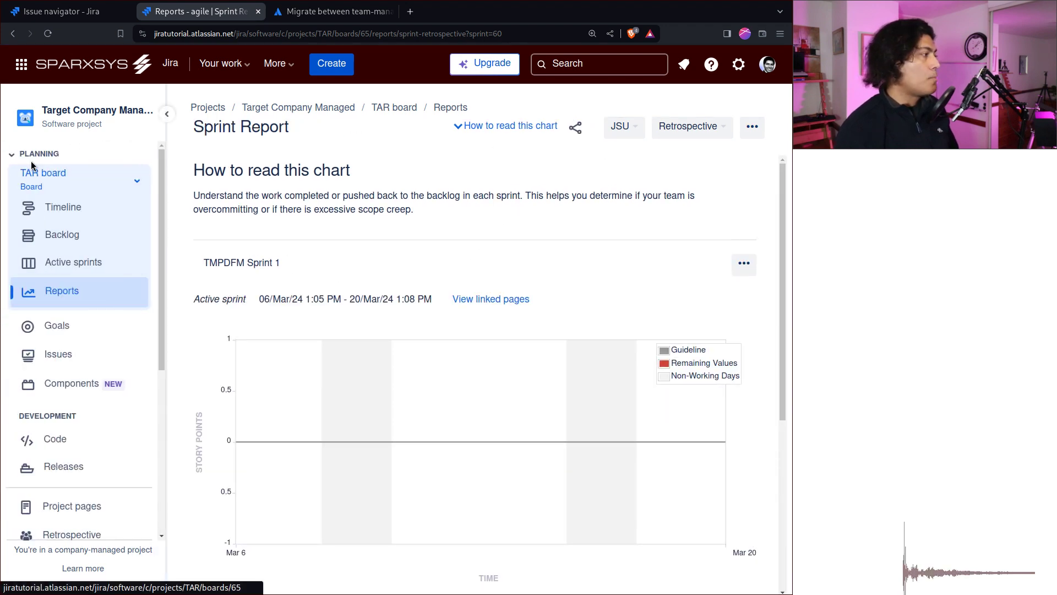
click(69, 216)
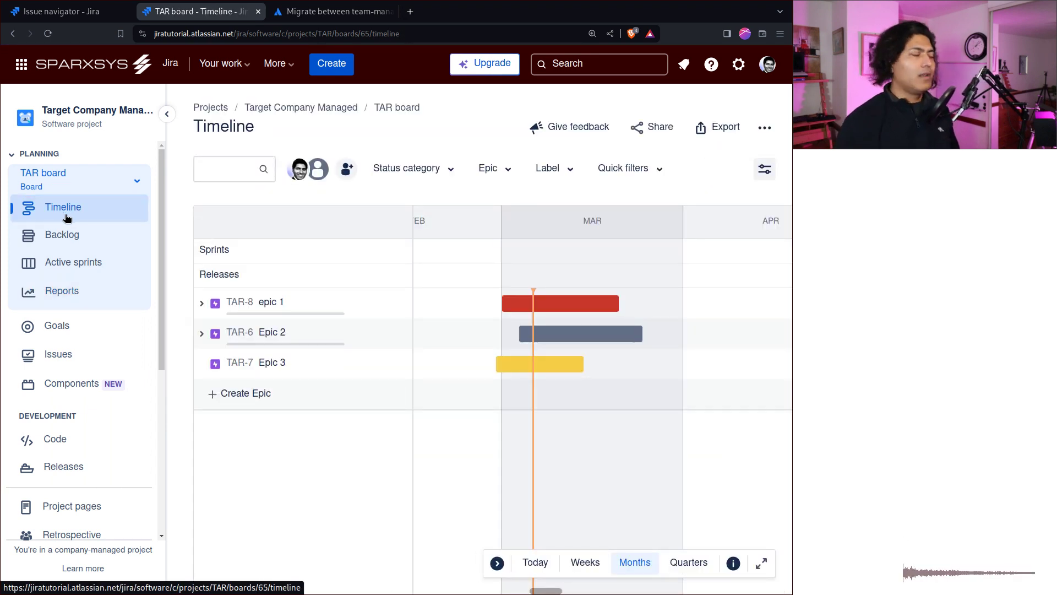
click(69, 240)
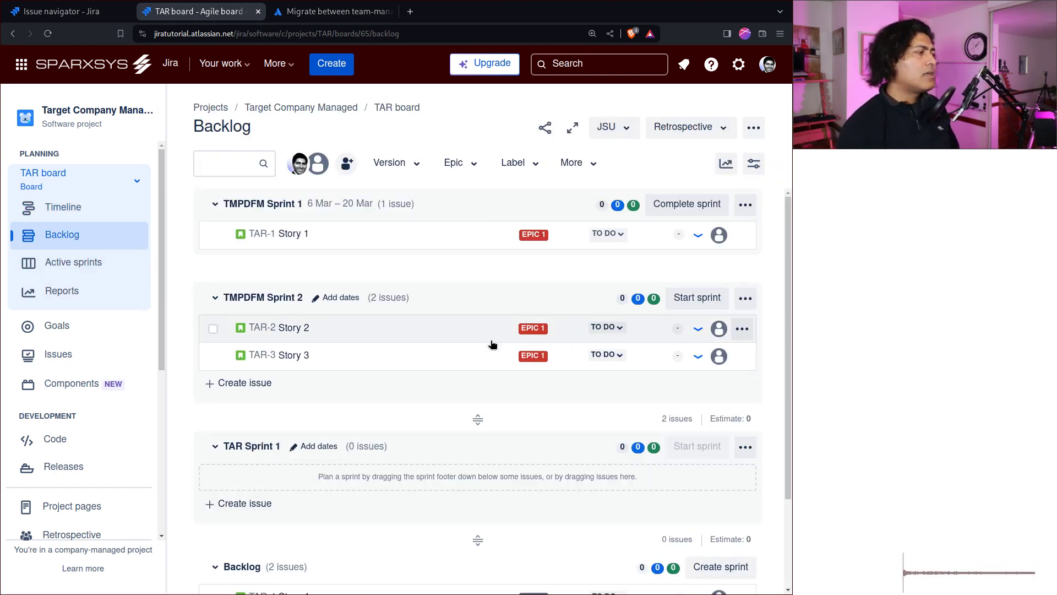
Switch to the Atlassian migration article and search the page for "sprint".
click(330, 13)
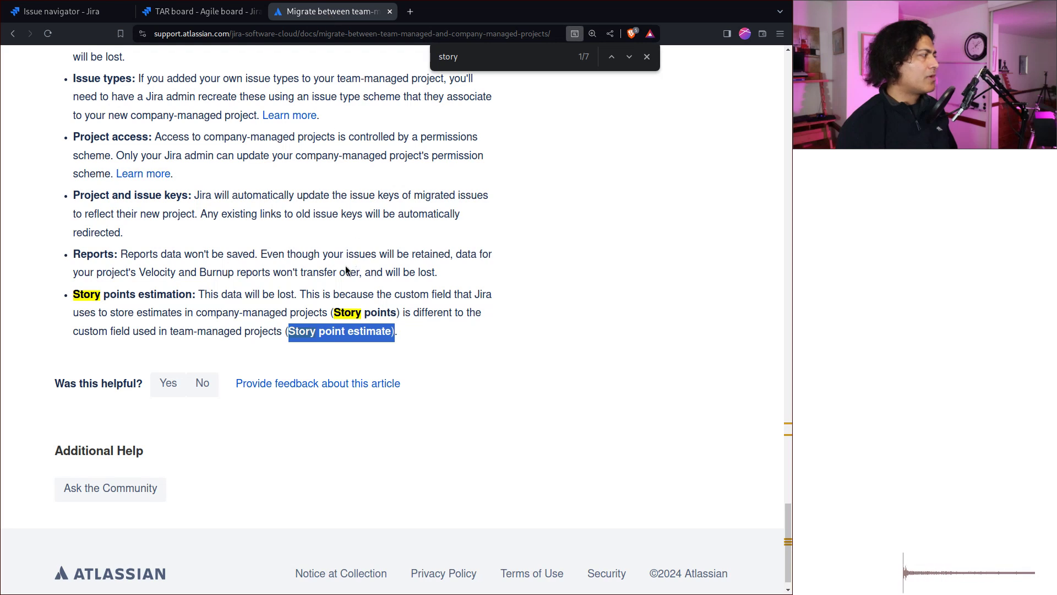
scroll(346, 270, up, 4)
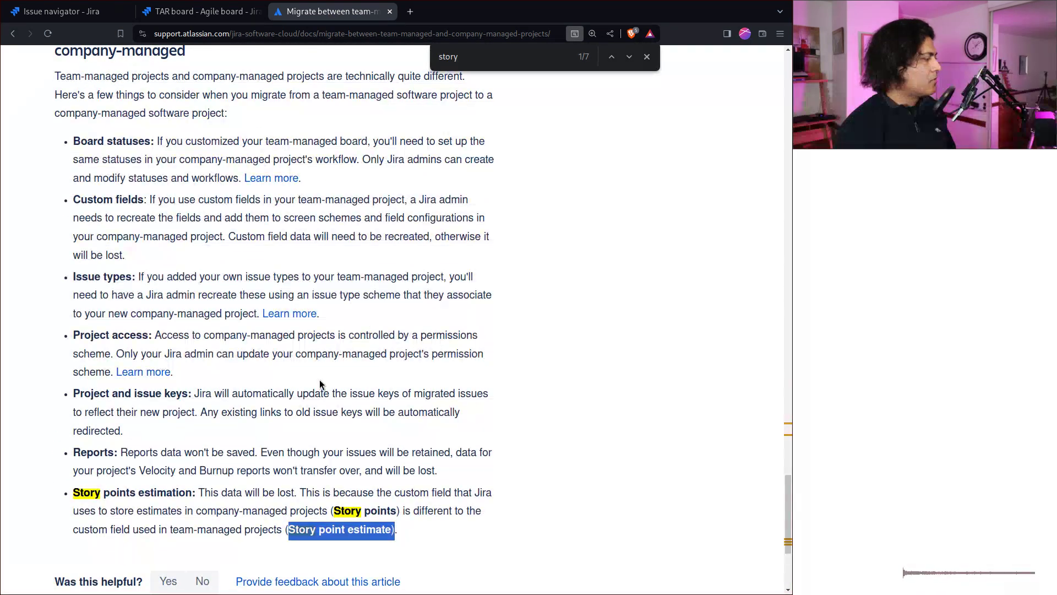
scroll(322, 378, up, 2)
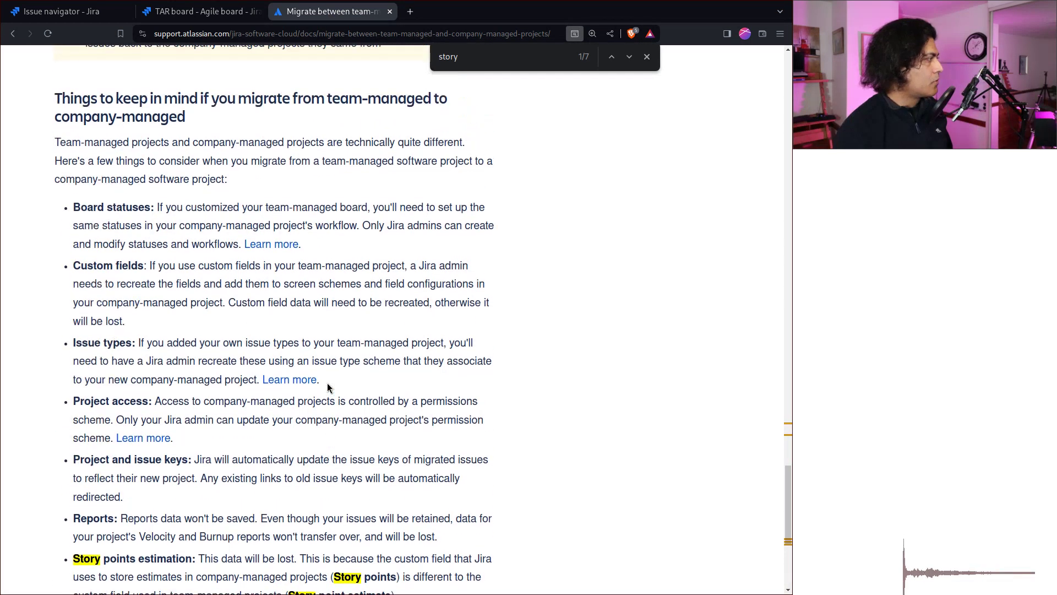
key(ctrl+f)
text(sprint)
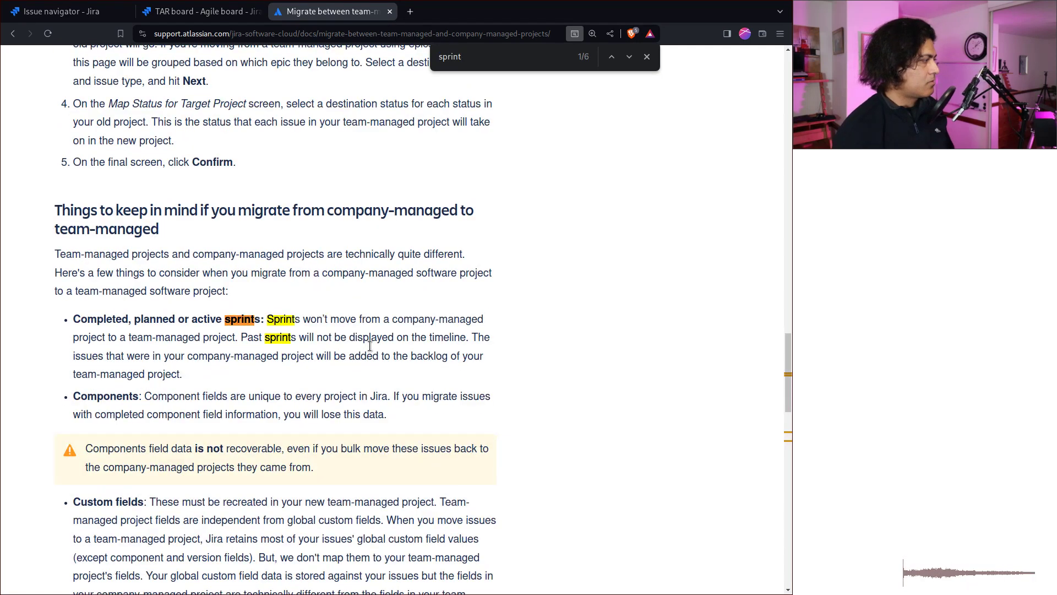
Examine the article's considerations for both migration directions, reading the note on completed, planned or active sprints.
scroll(478, 385, down, 20)
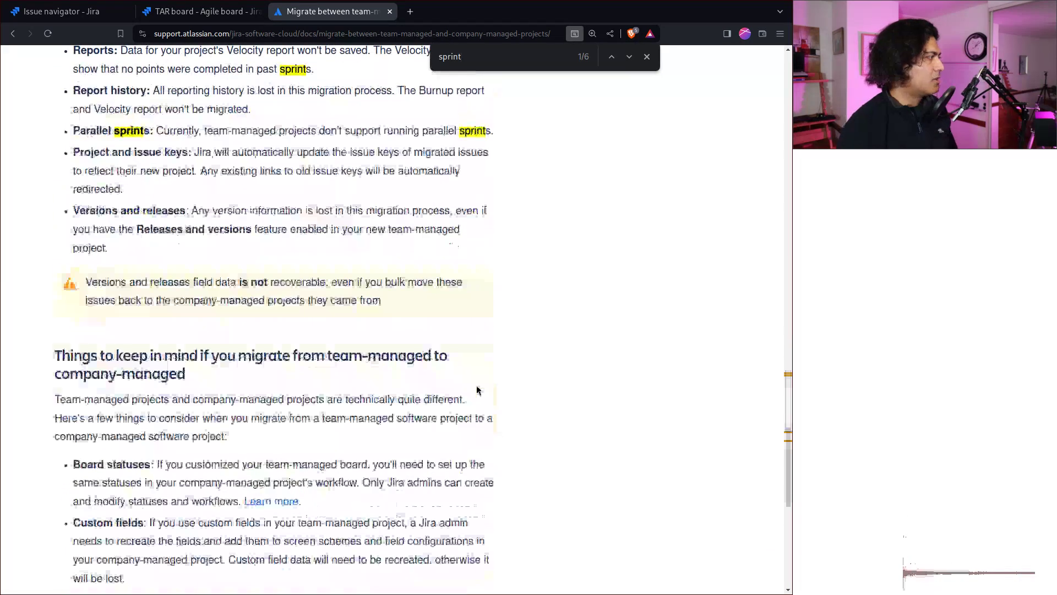
scroll(477, 397, up, 6)
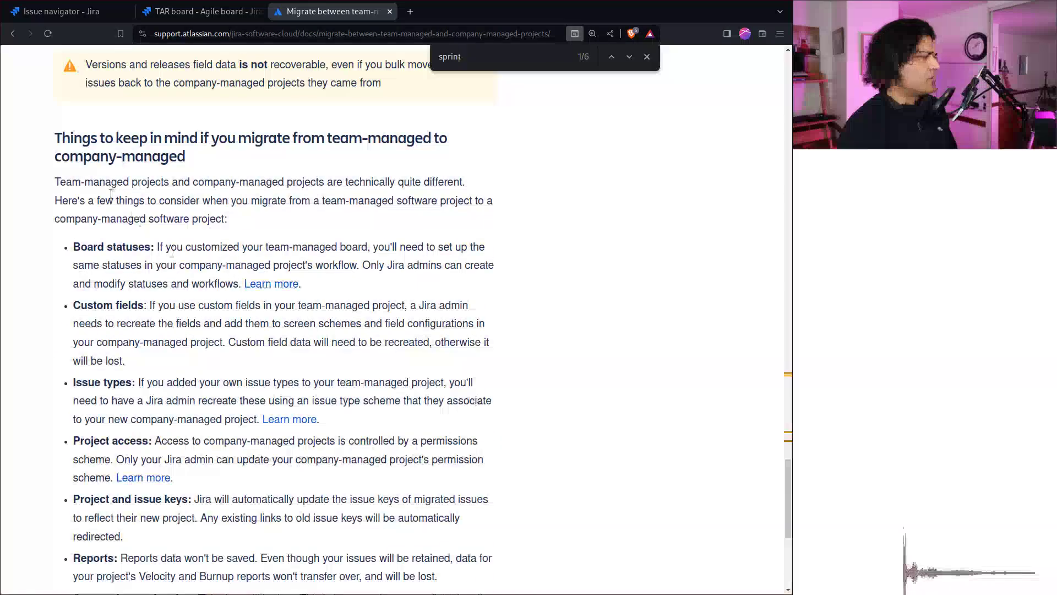
drag(55, 138, 287, 201)
click(287, 203)
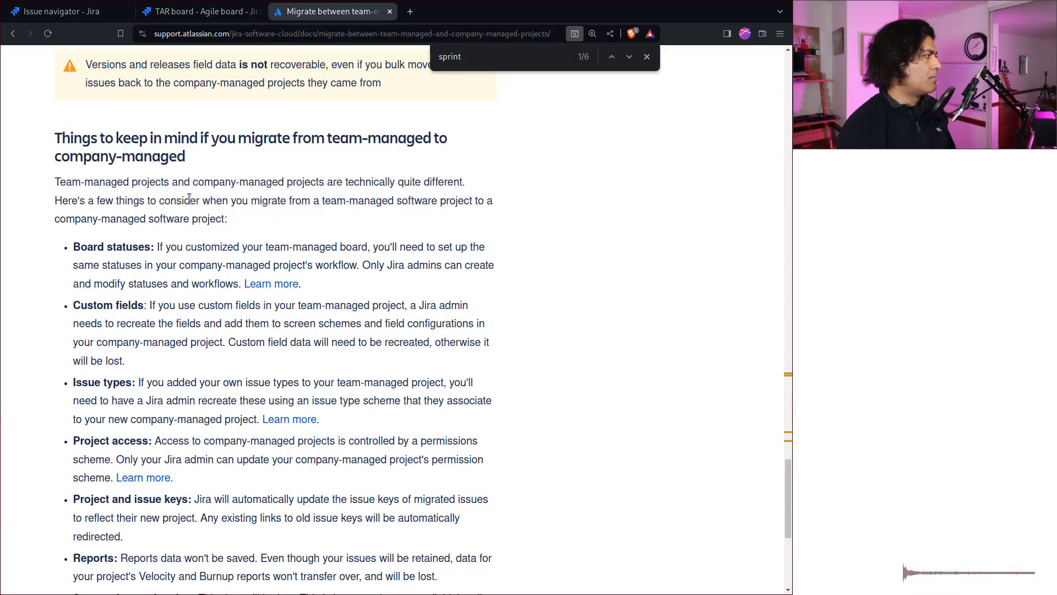
scroll(120, 220, up, 2)
scroll(126, 255, up, 3)
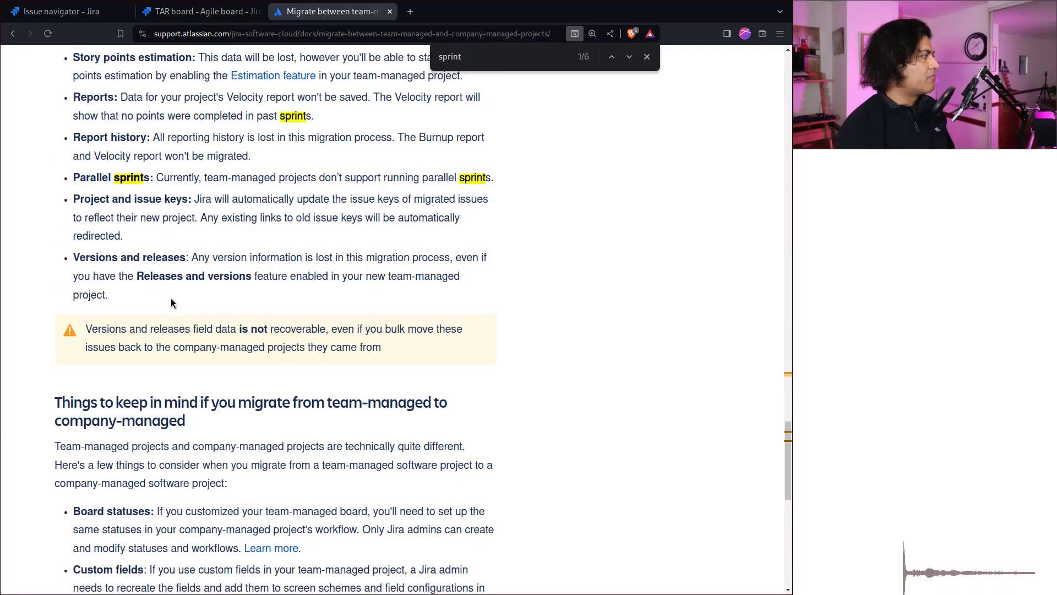
scroll(214, 336, up, 10)
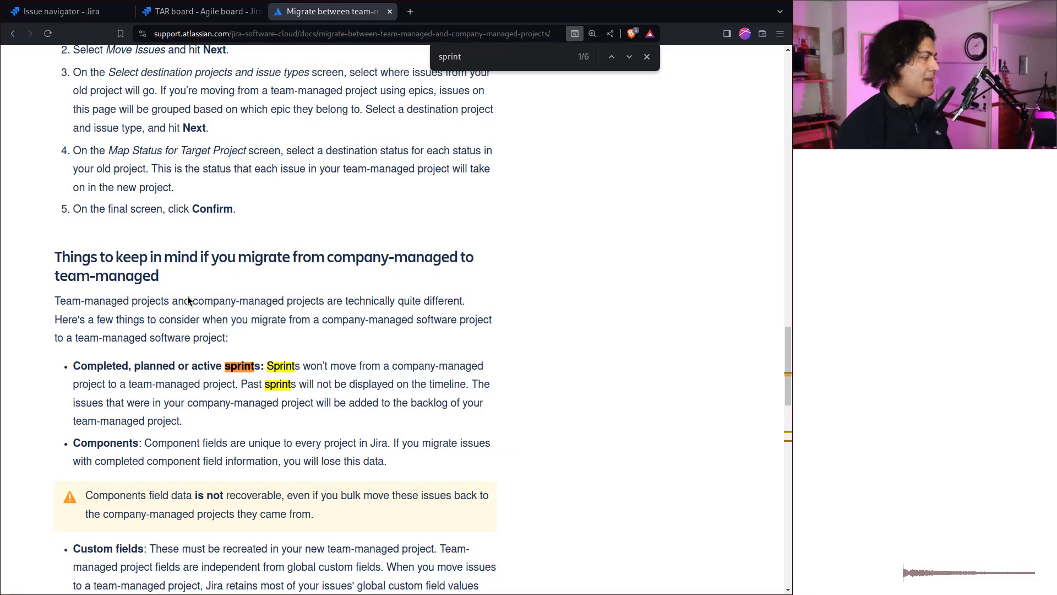
drag(279, 365, 392, 379)
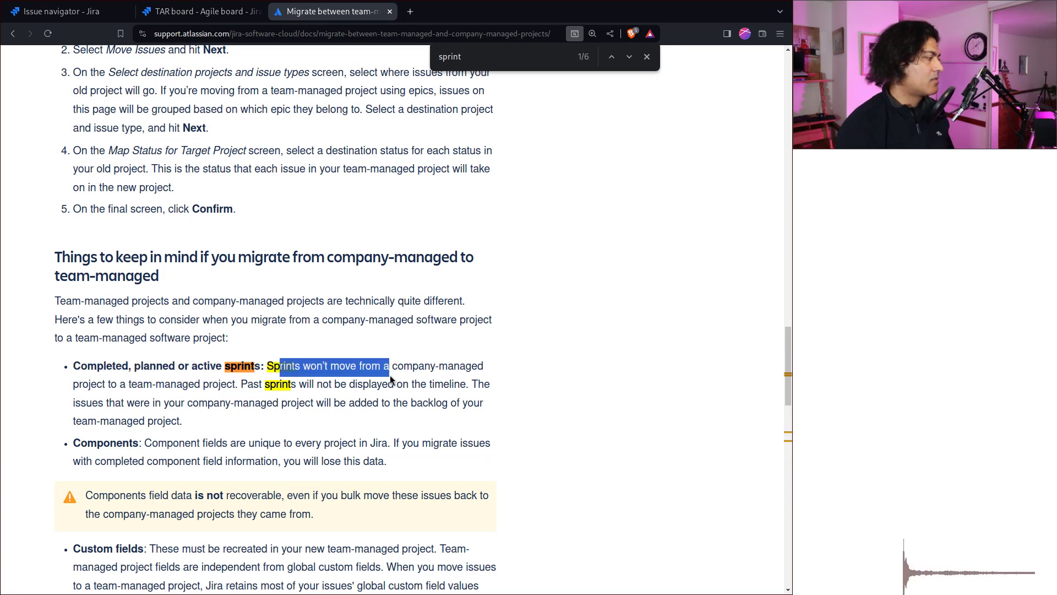
Reread the team-managed to company-managed considerations for mentions of sprints, and return to the TAR board backlog.
scroll(392, 379, down, 8)
scroll(392, 379, up, 1)
scroll(393, 381, down, 14)
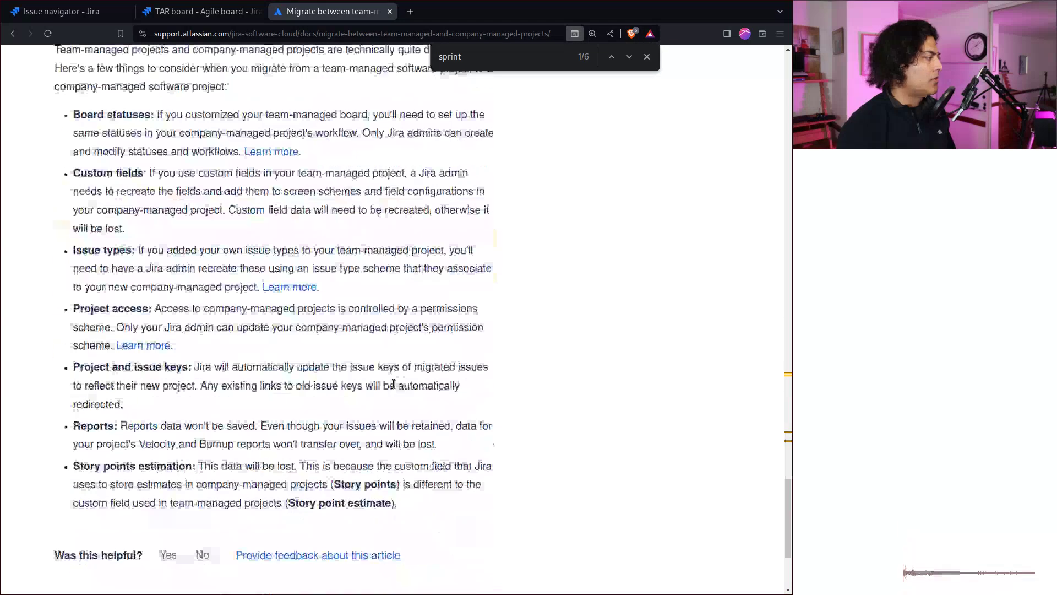
scroll(394, 383, up, 2)
scroll(396, 396, down, 3)
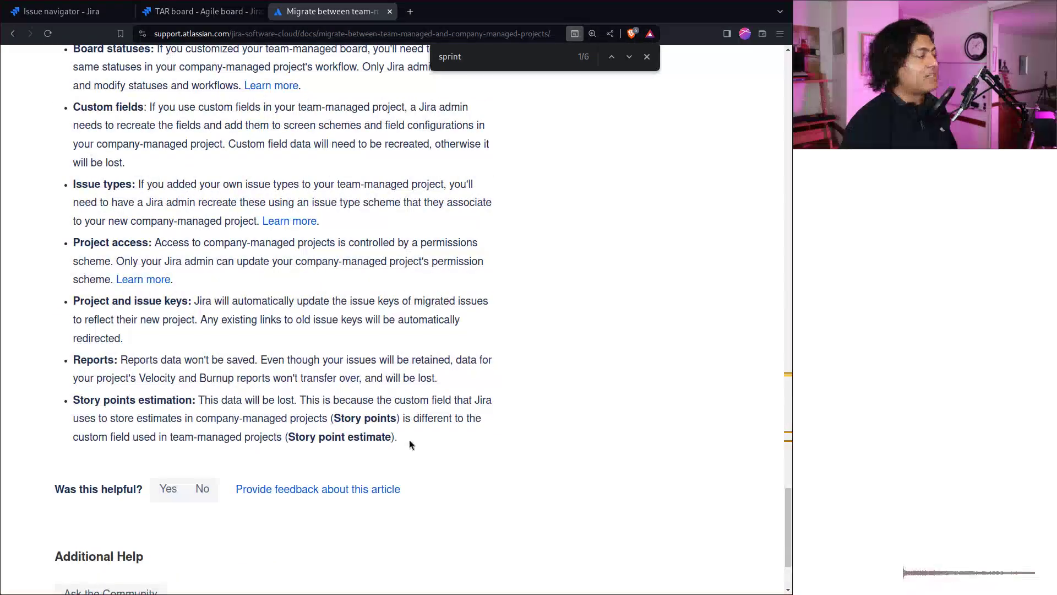
drag(409, 445, 330, 344)
click(348, 352)
scroll(356, 353, up, 3)
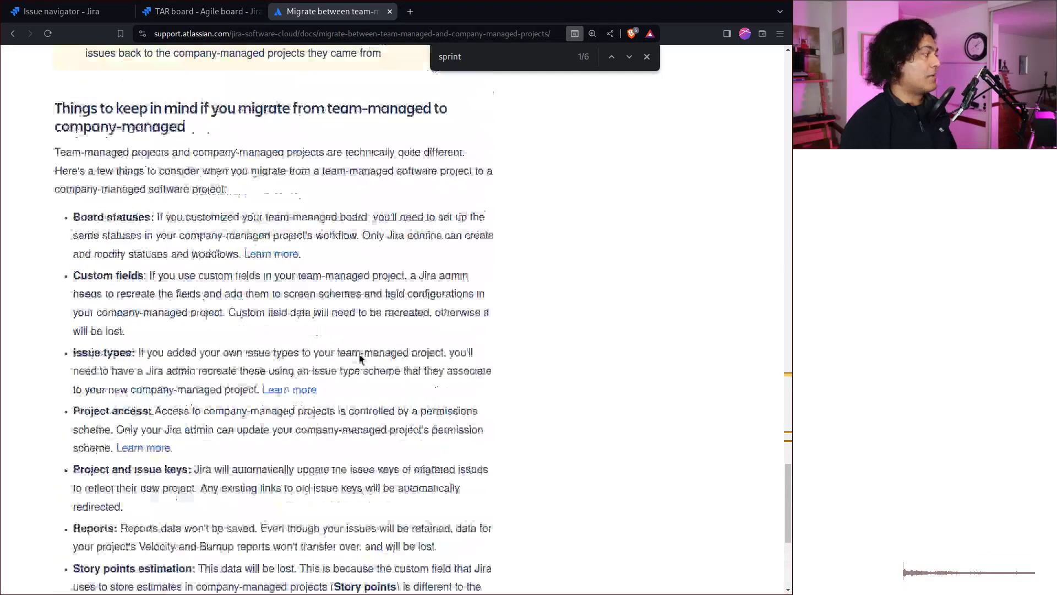
click(206, 18)
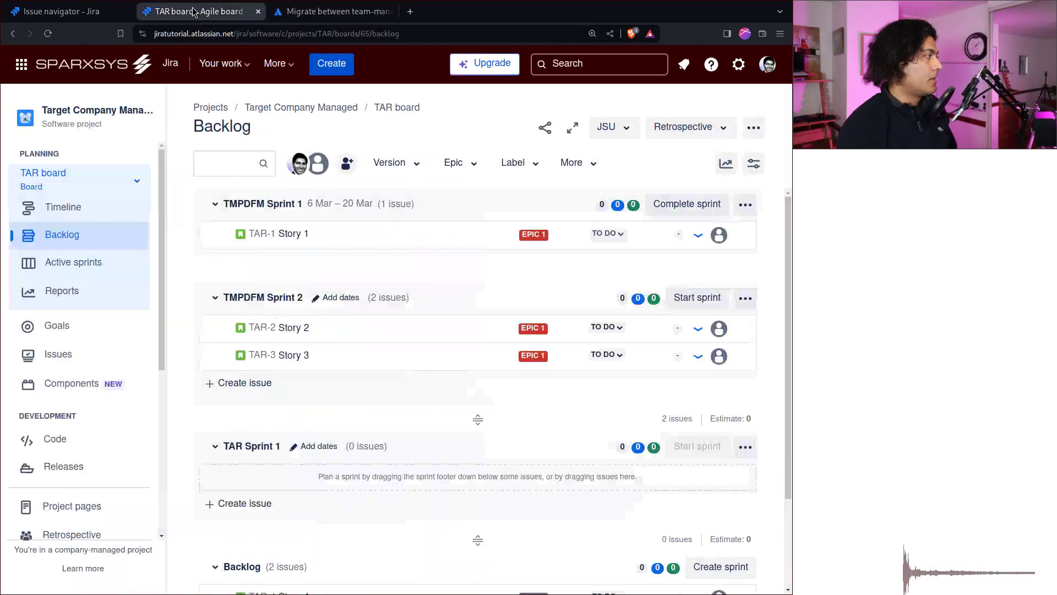